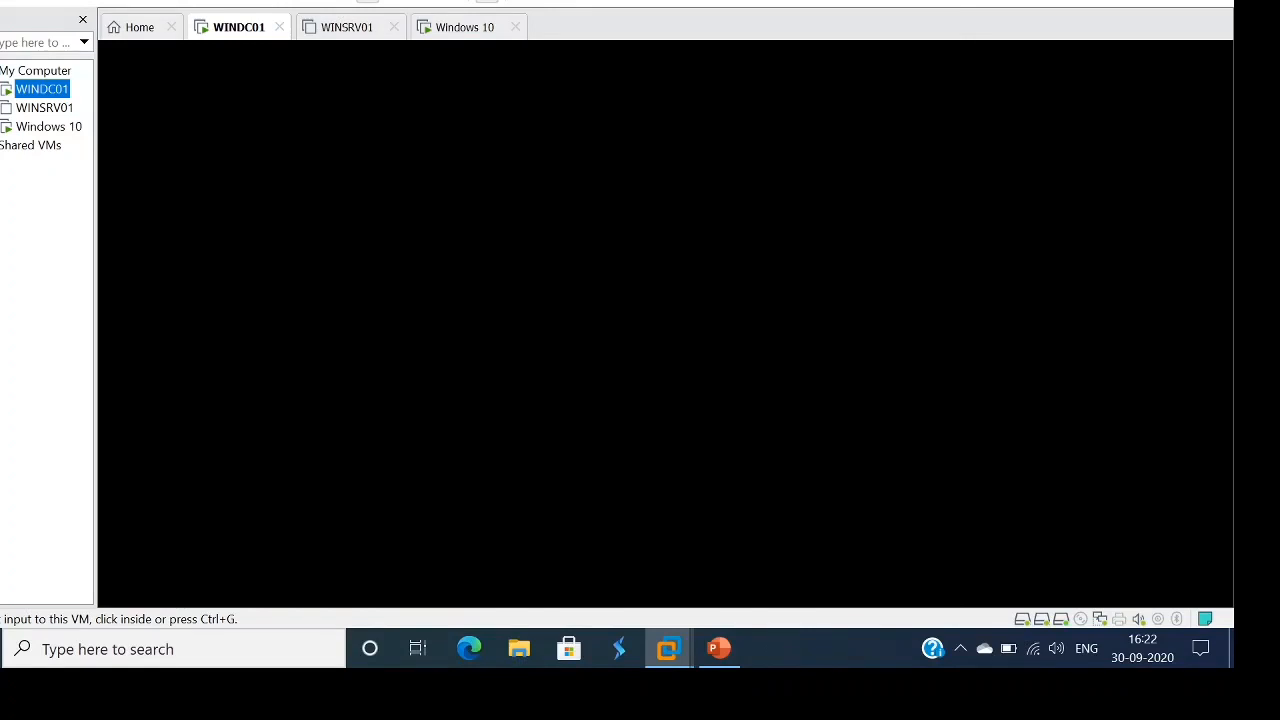
- Unlock WINDC01 with Send Ctrl+Alt+Del and sign in with the Administrator password
click(520, 300)
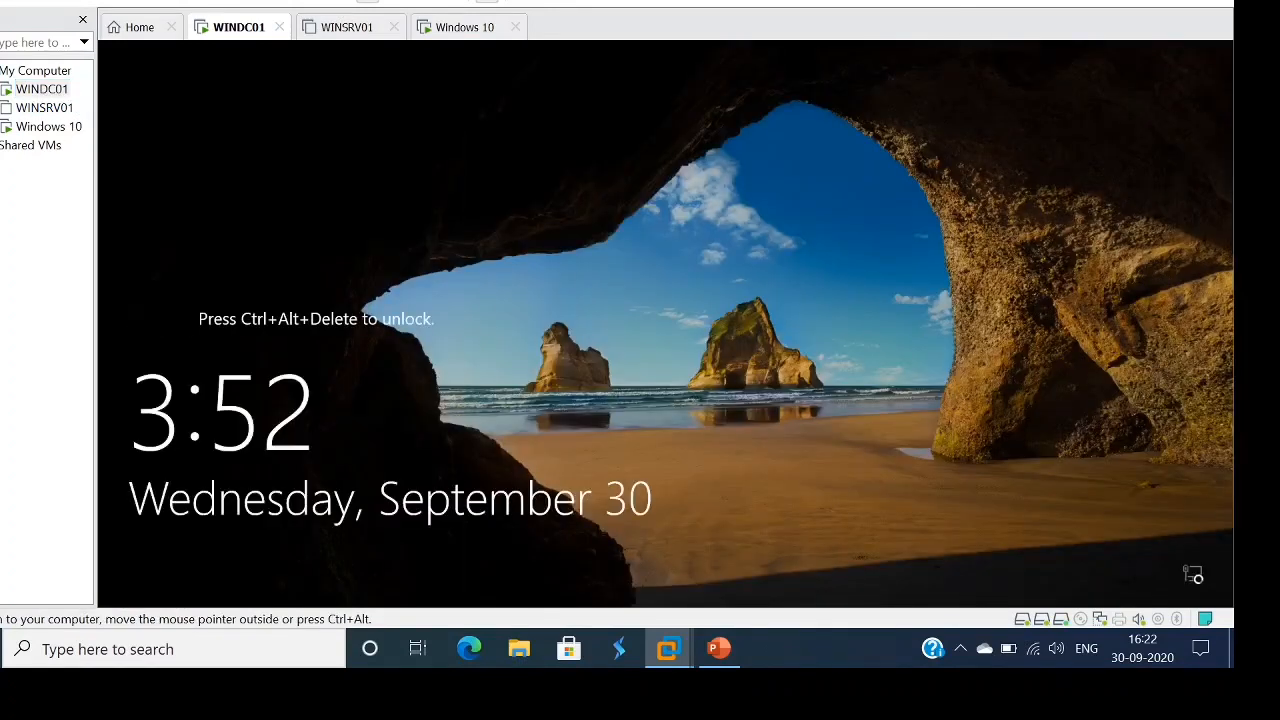
key(ctrl+alt)
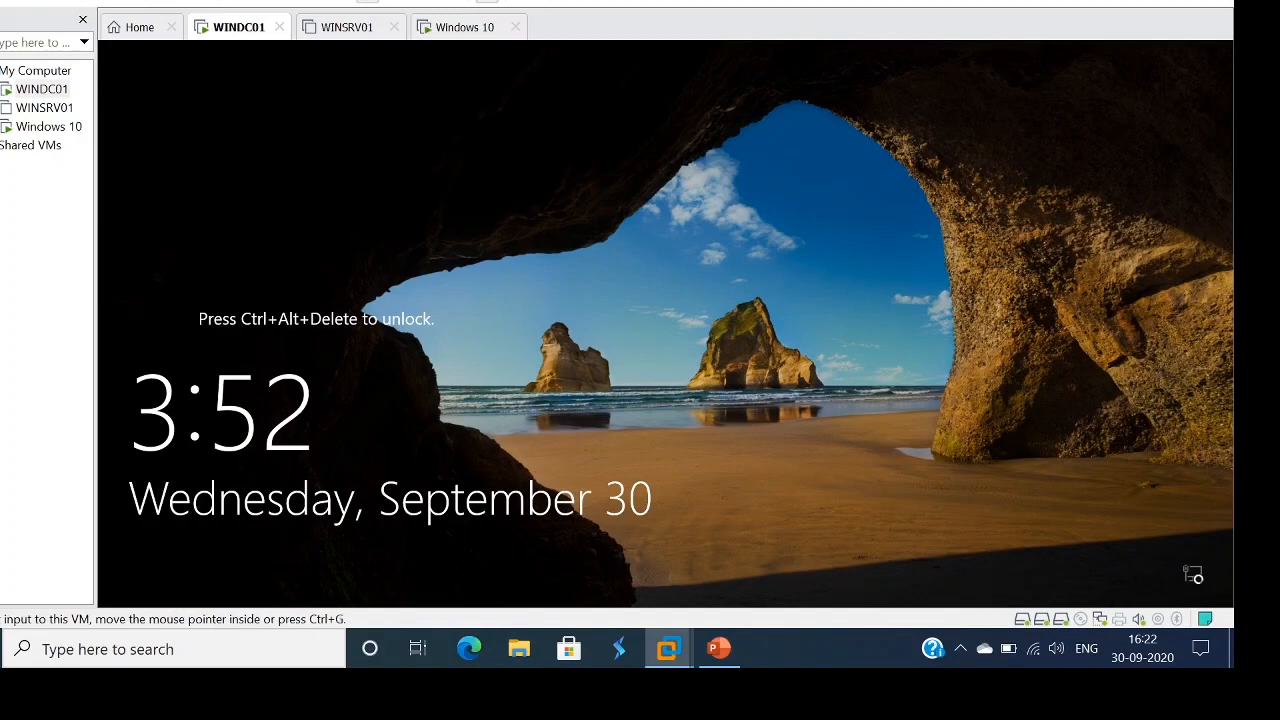
click(74, 1)
click(137, 78)
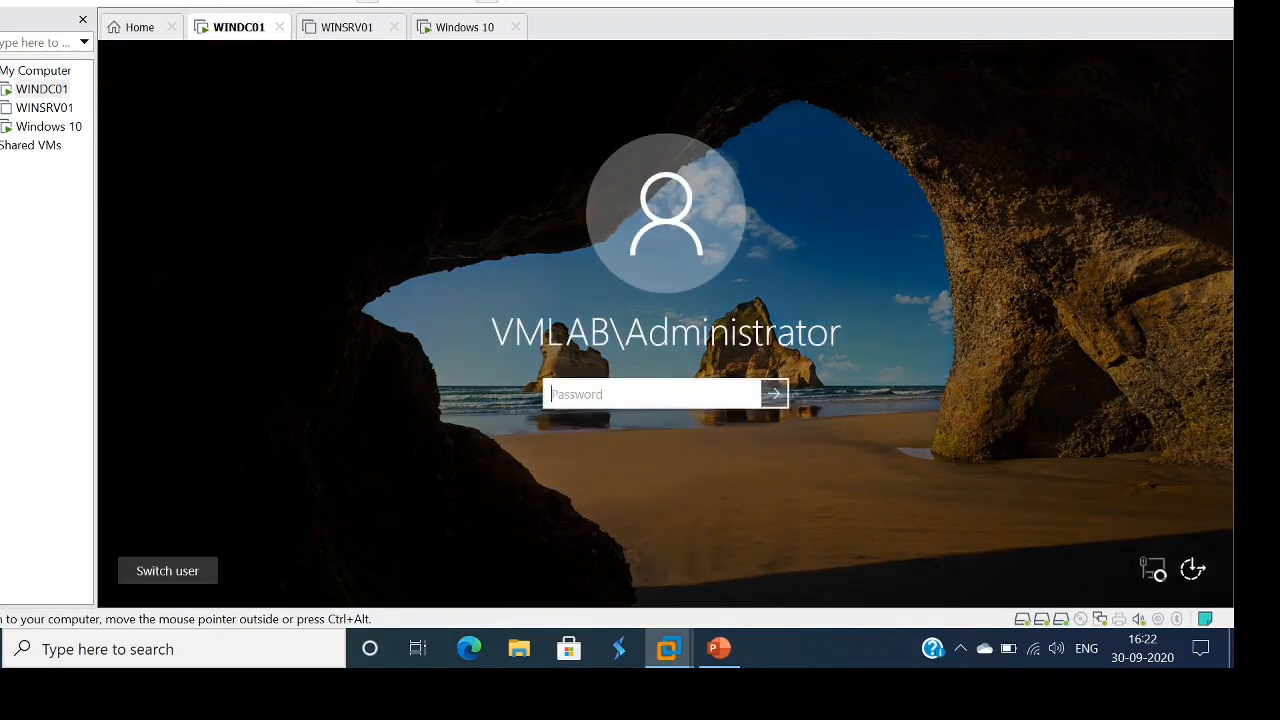
text(**********)
key(Return)
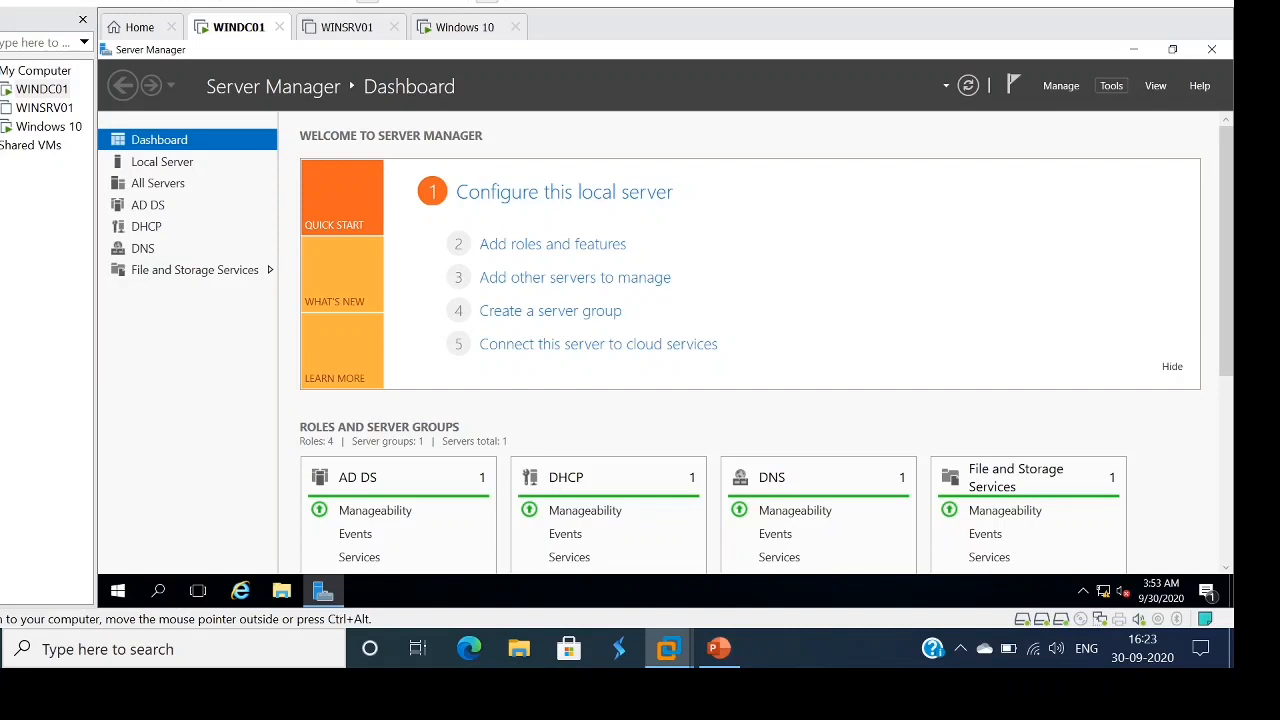
- Dismiss the Server Manager Tools list and open File Explorer at Quick access
click(1111, 85)
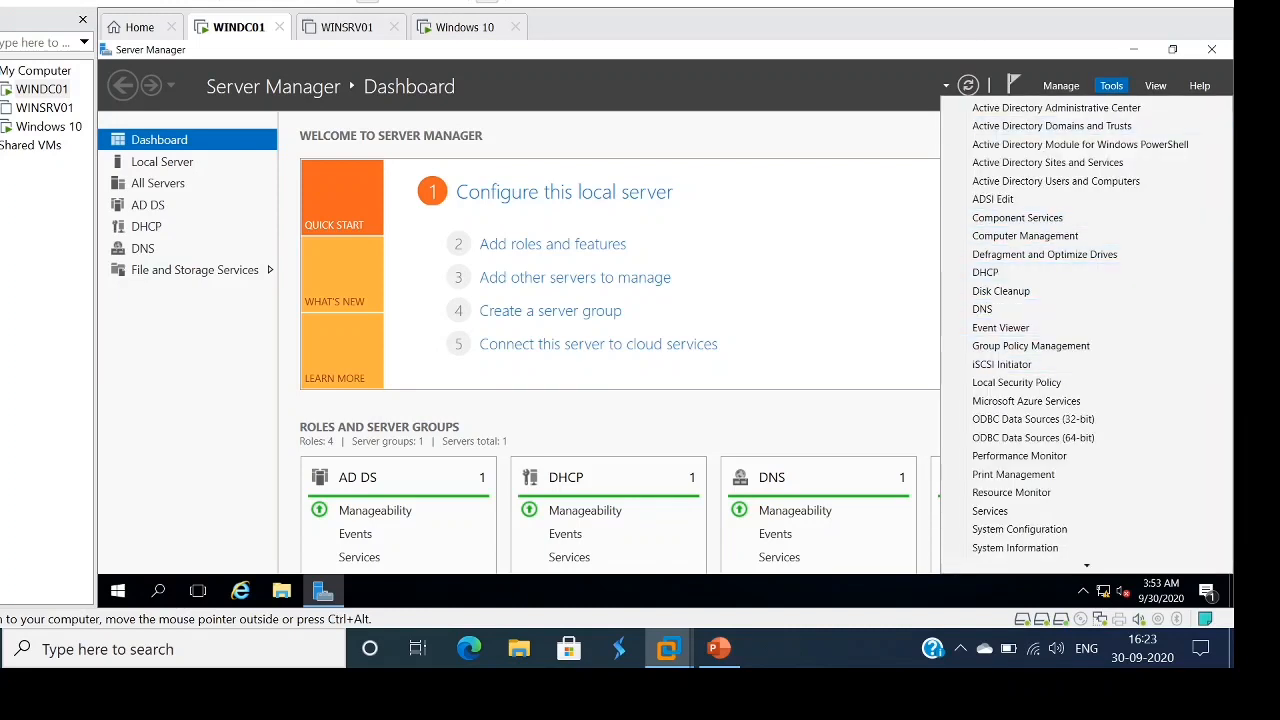
click(1031, 346)
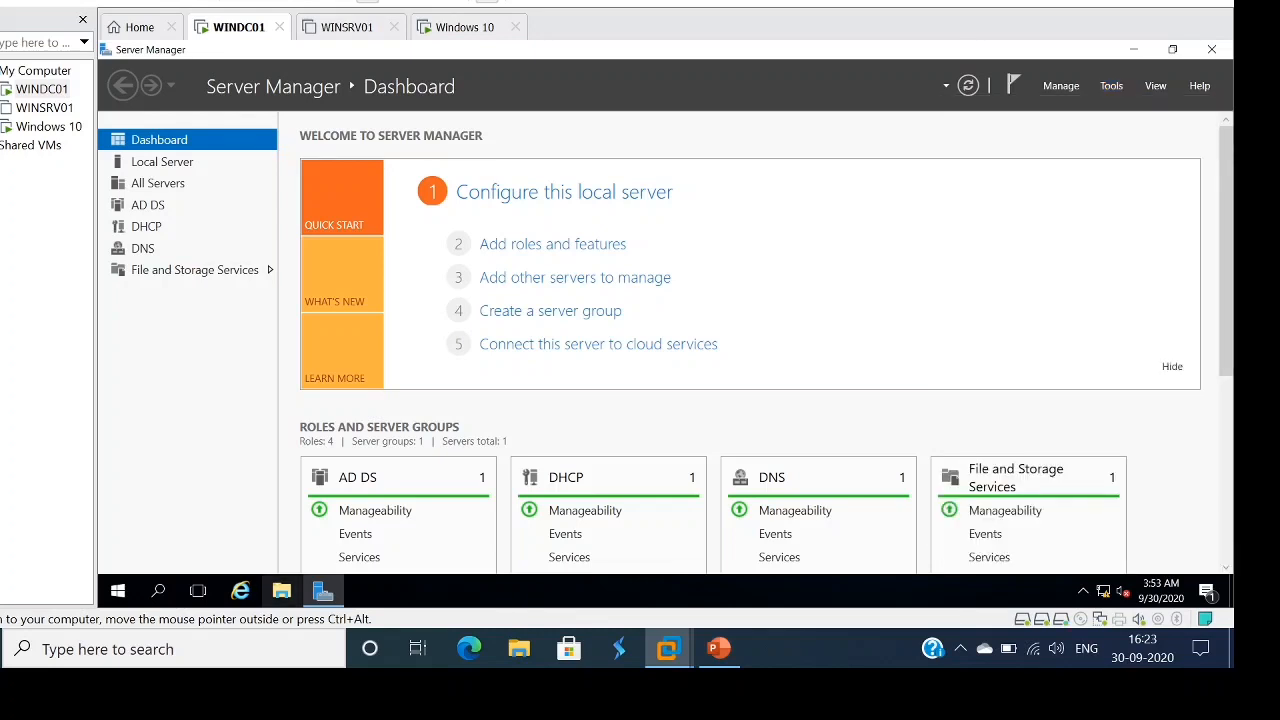
click(281, 591)
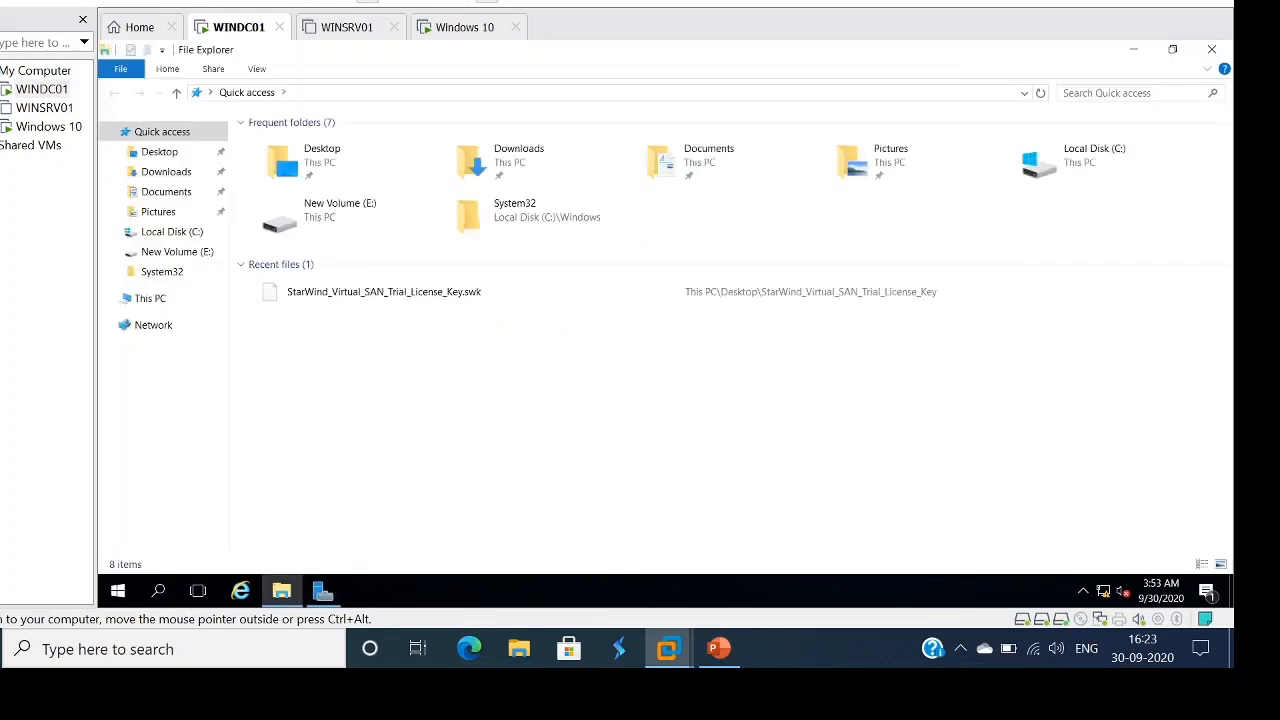
- Make a new folder 'Softwares' at the root of New Volume (E:), then return to This PC
click(150, 298)
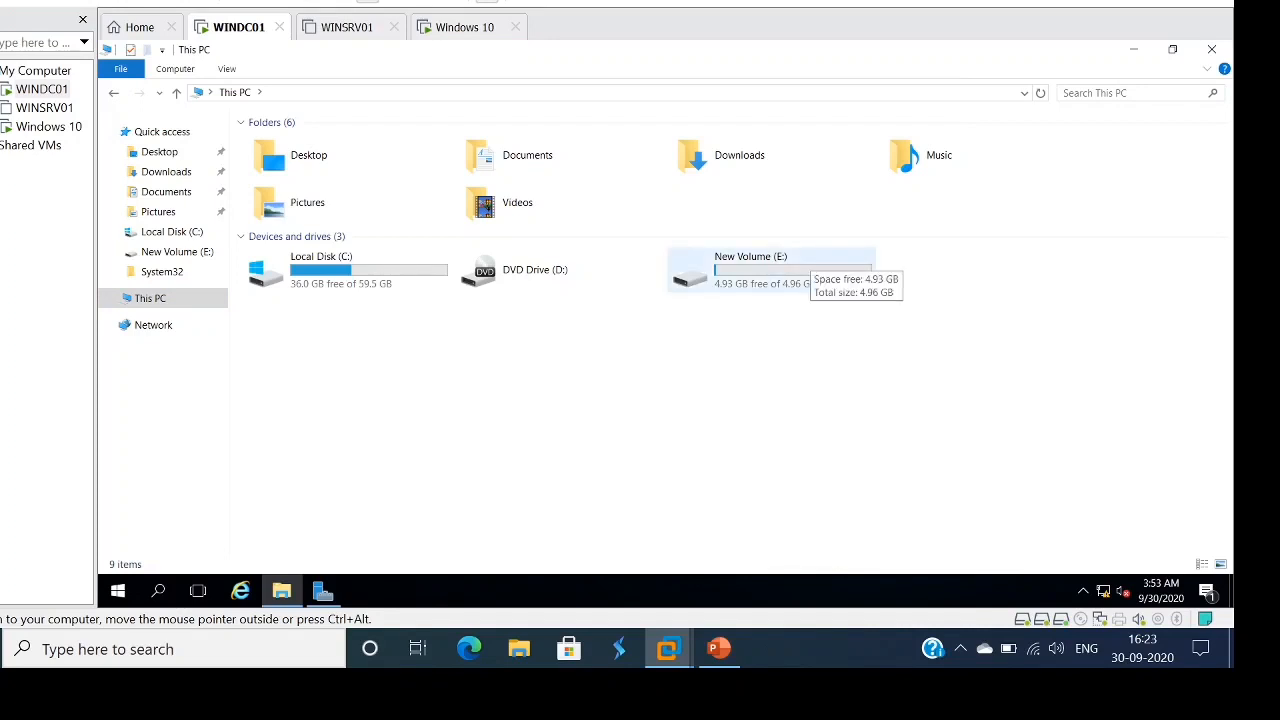
double_click(750, 270)
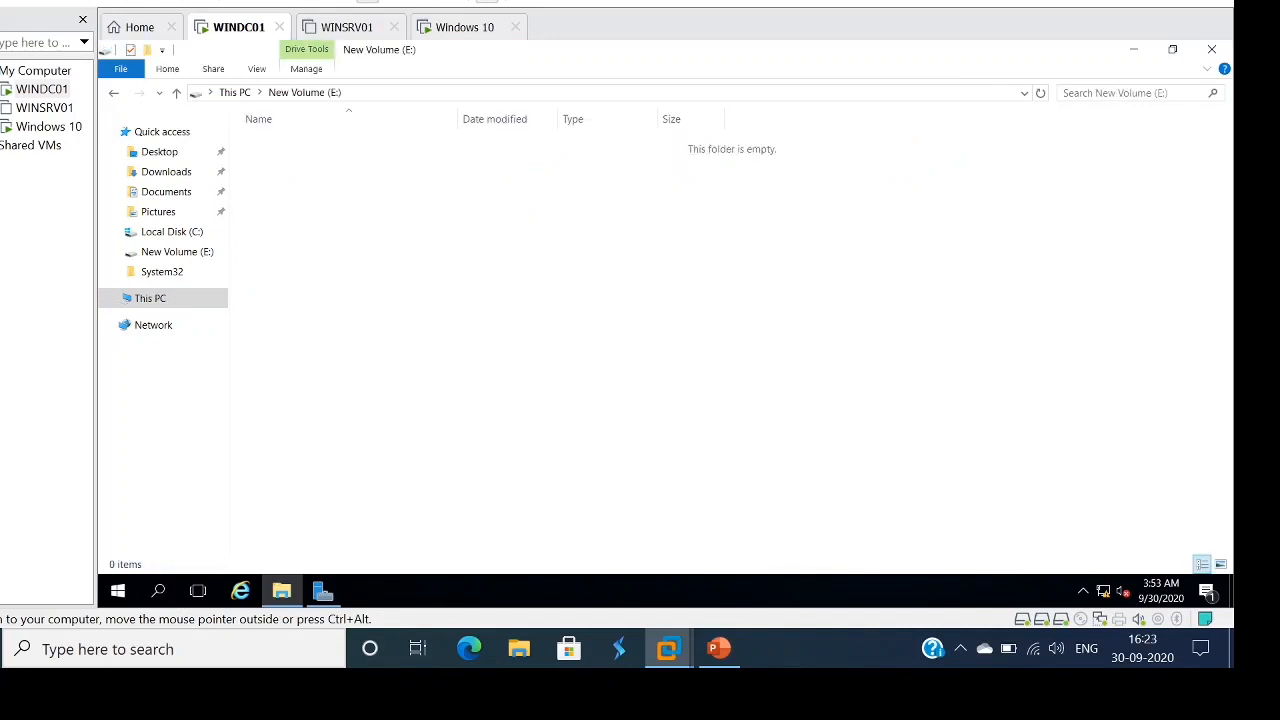
right_click(599, 241)
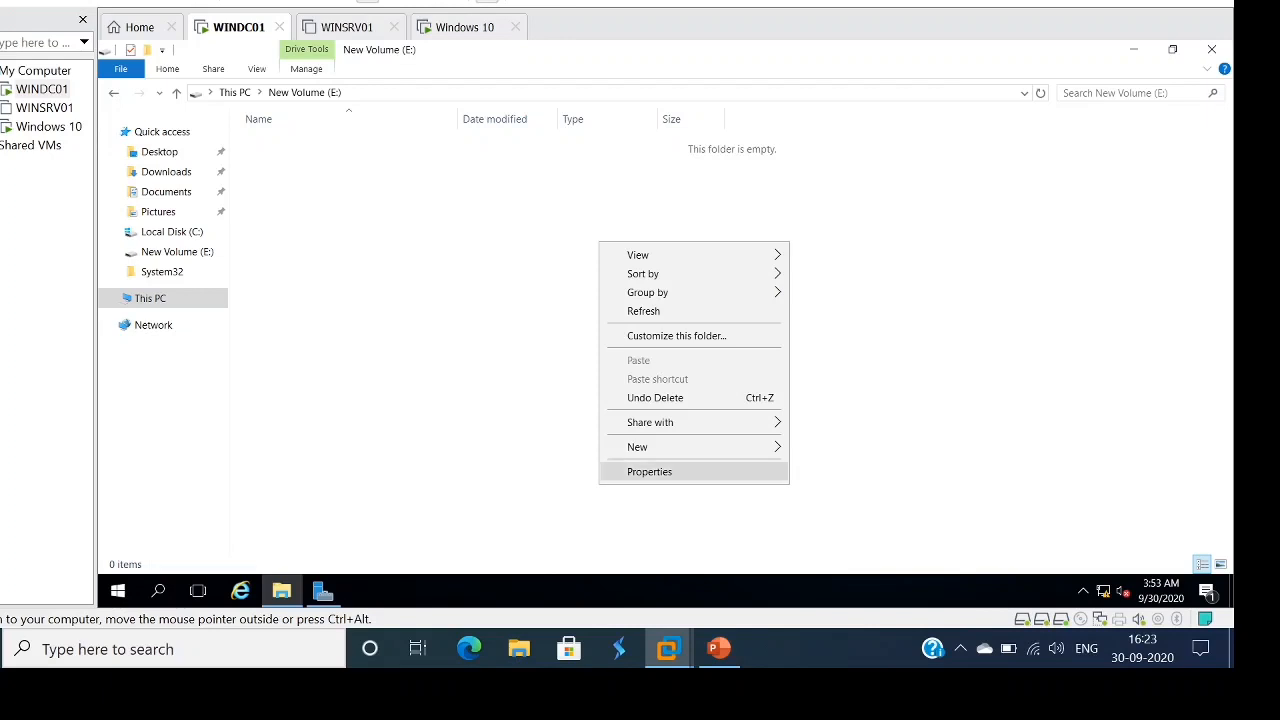
mouse_move(680, 447)
click(828, 448)
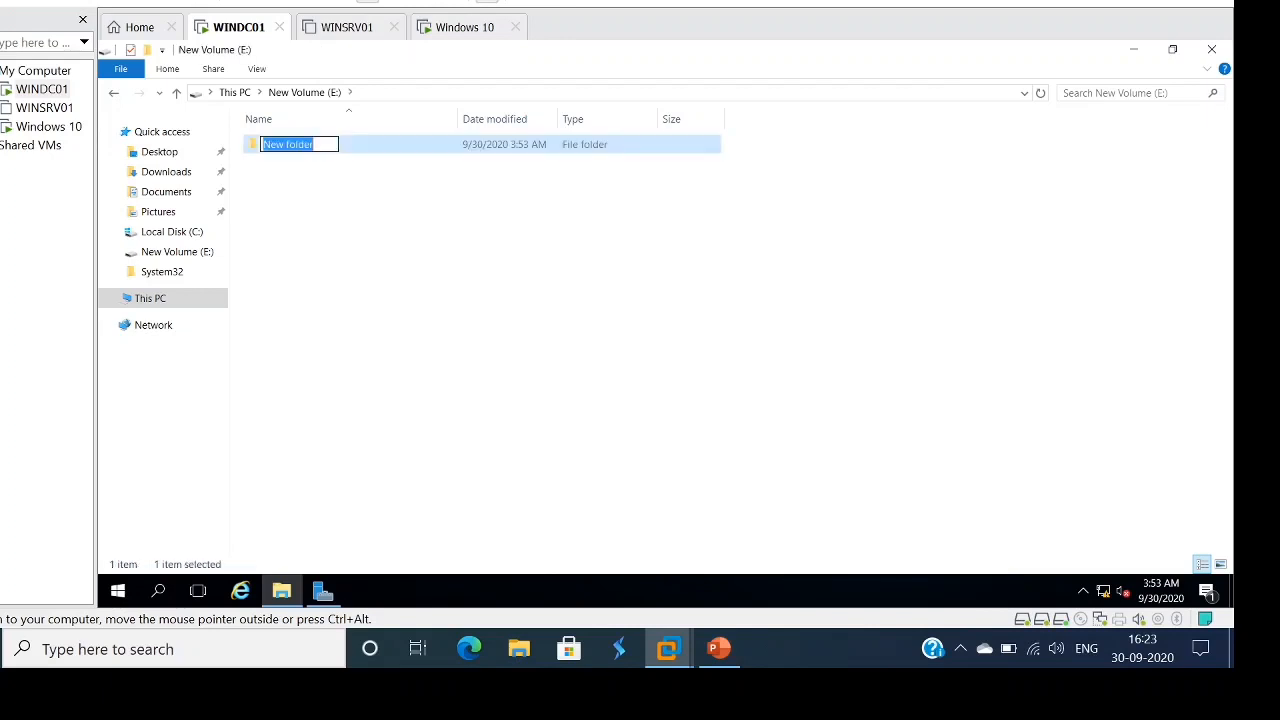
text(Softwares)
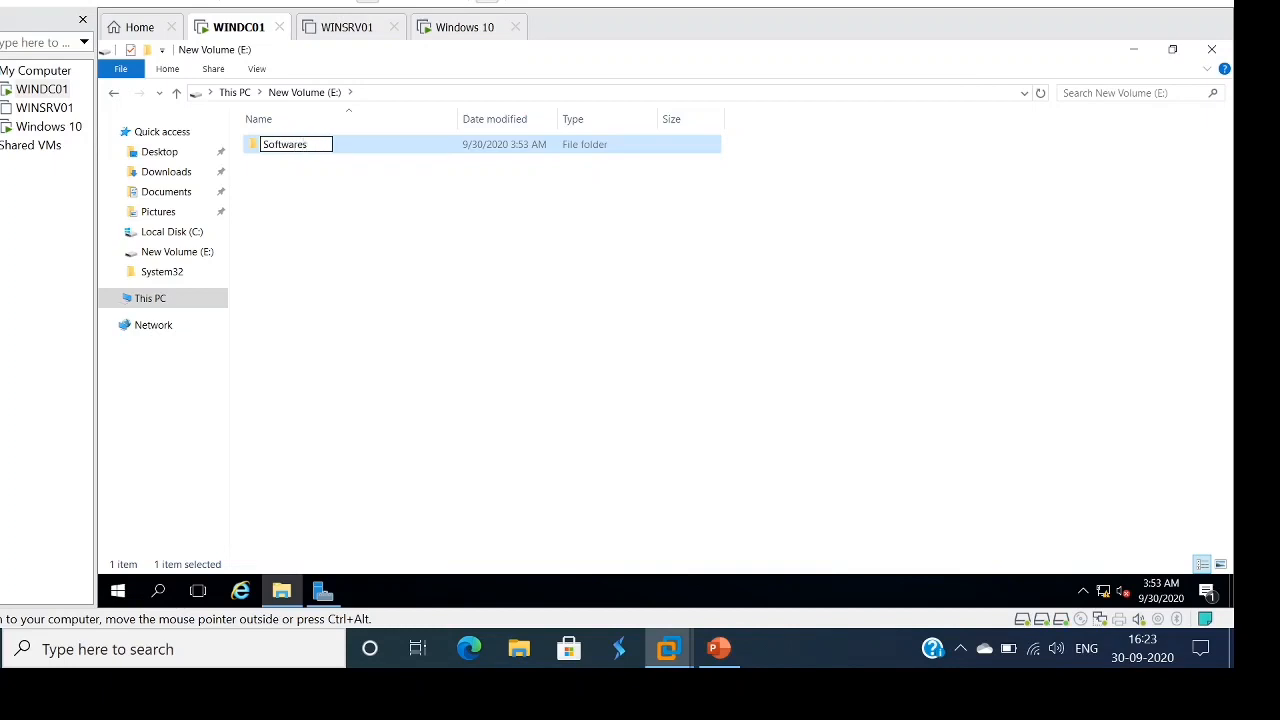
key(Return)
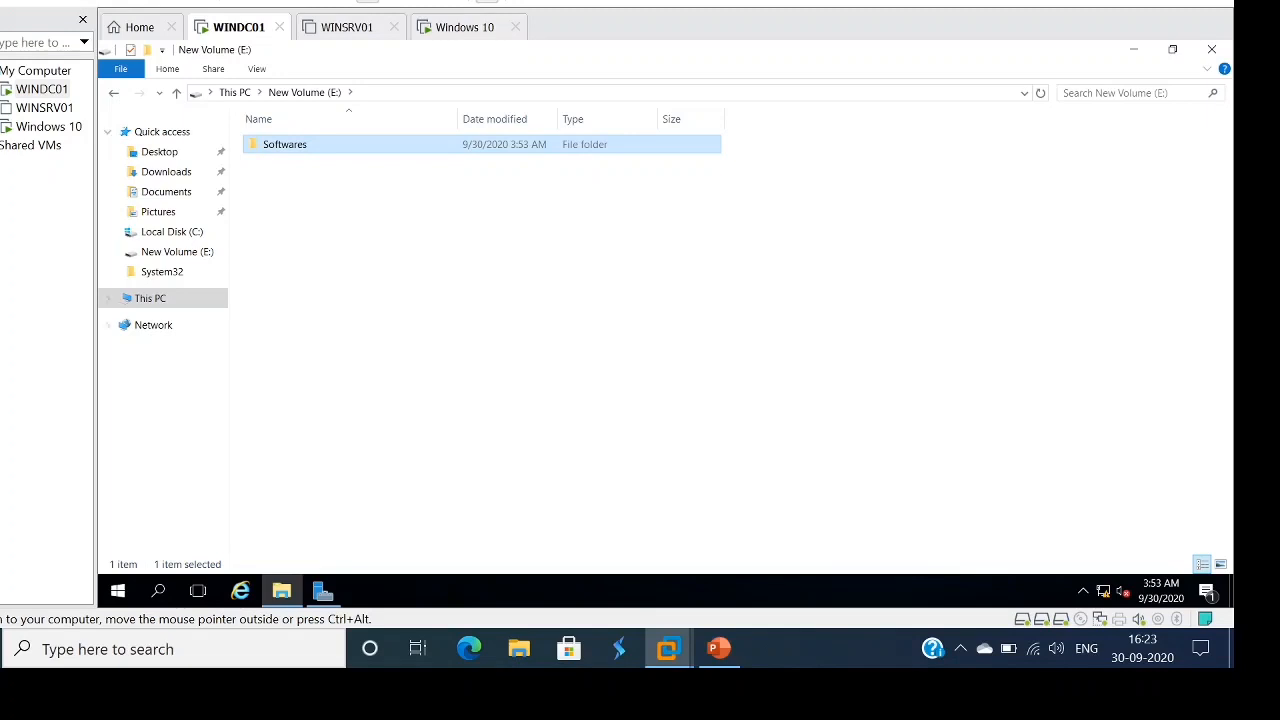
click(150, 298)
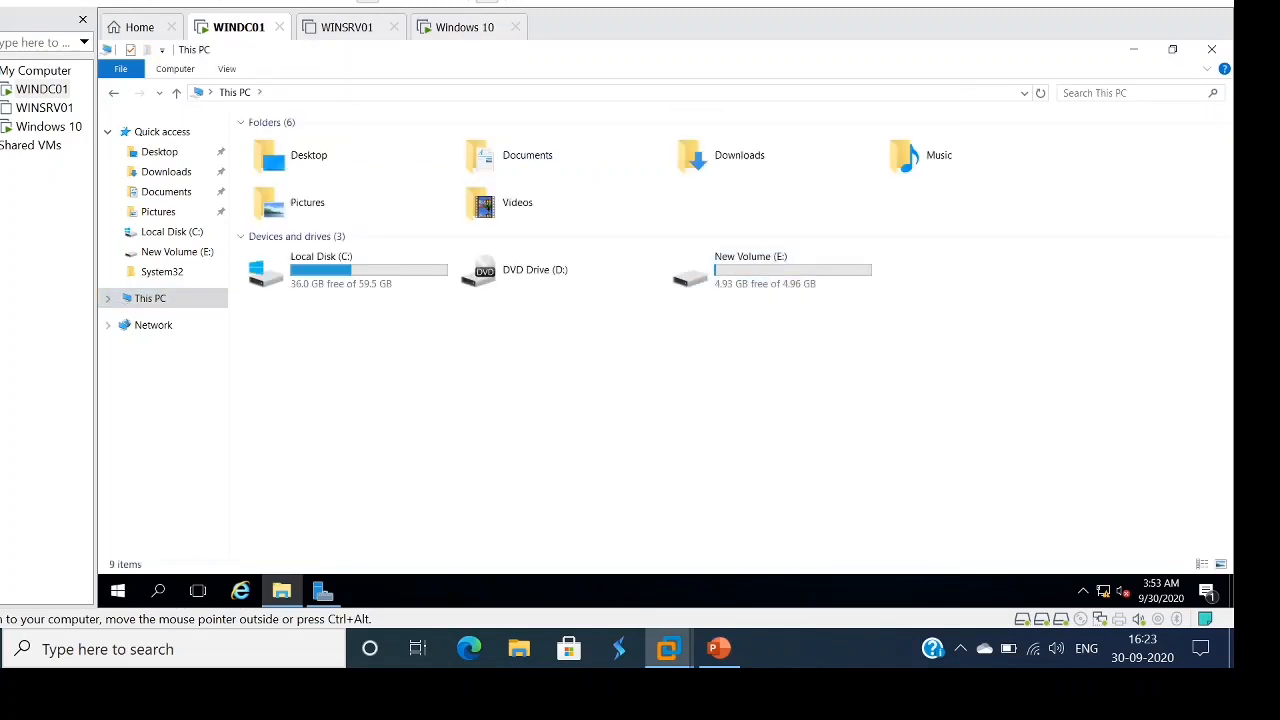
- On Local Disk (C:), inspect the installers and check the properties of both Chrome setup files
double_click(330, 268)
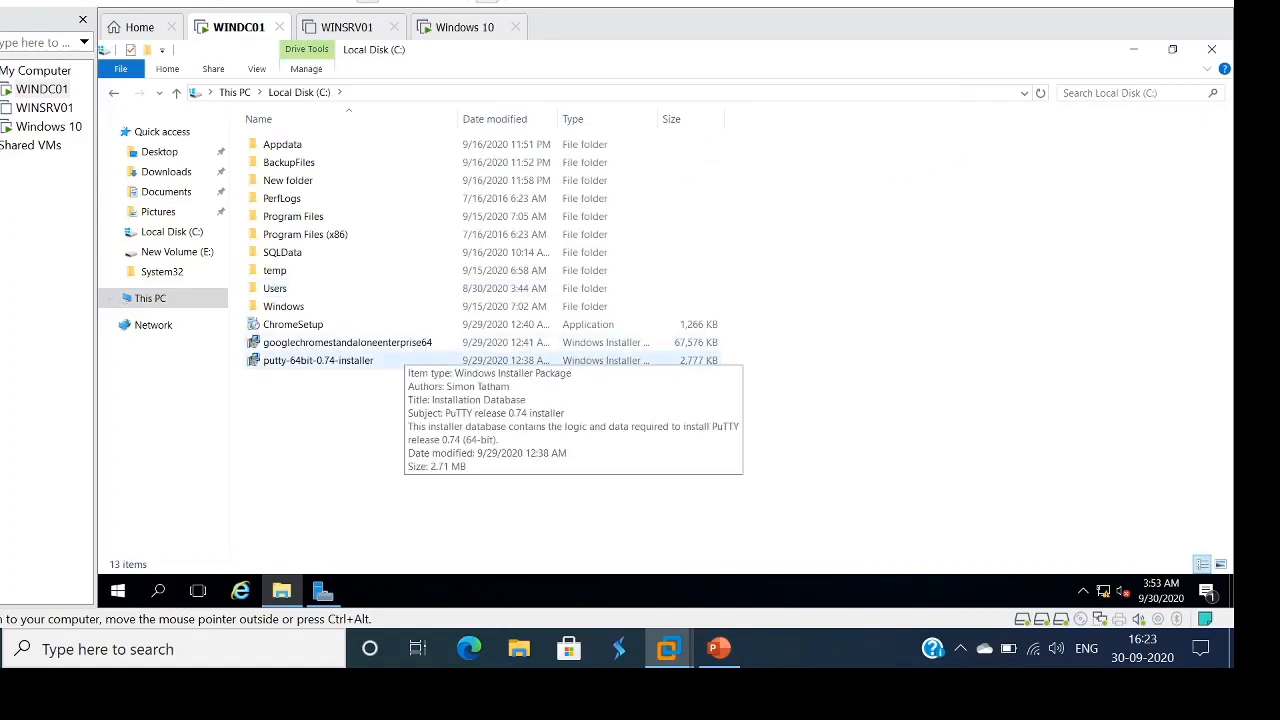
click(403, 359)
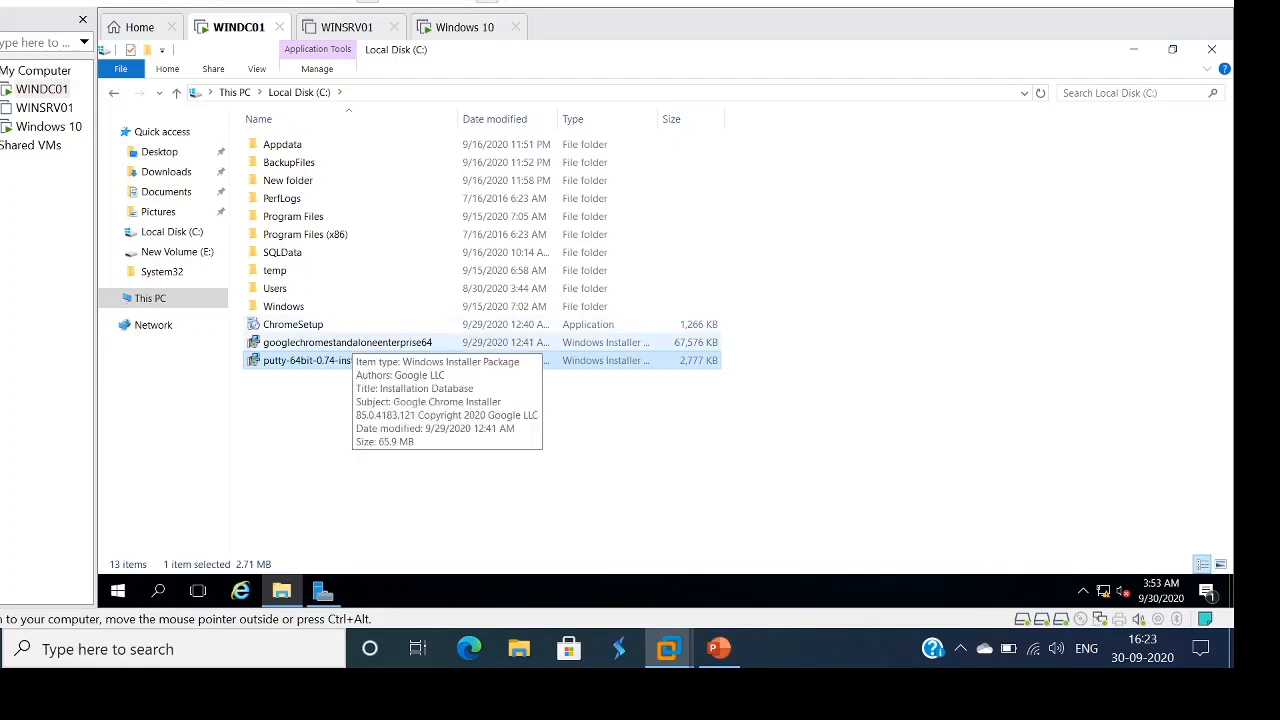
click(352, 342)
right_click(341, 341)
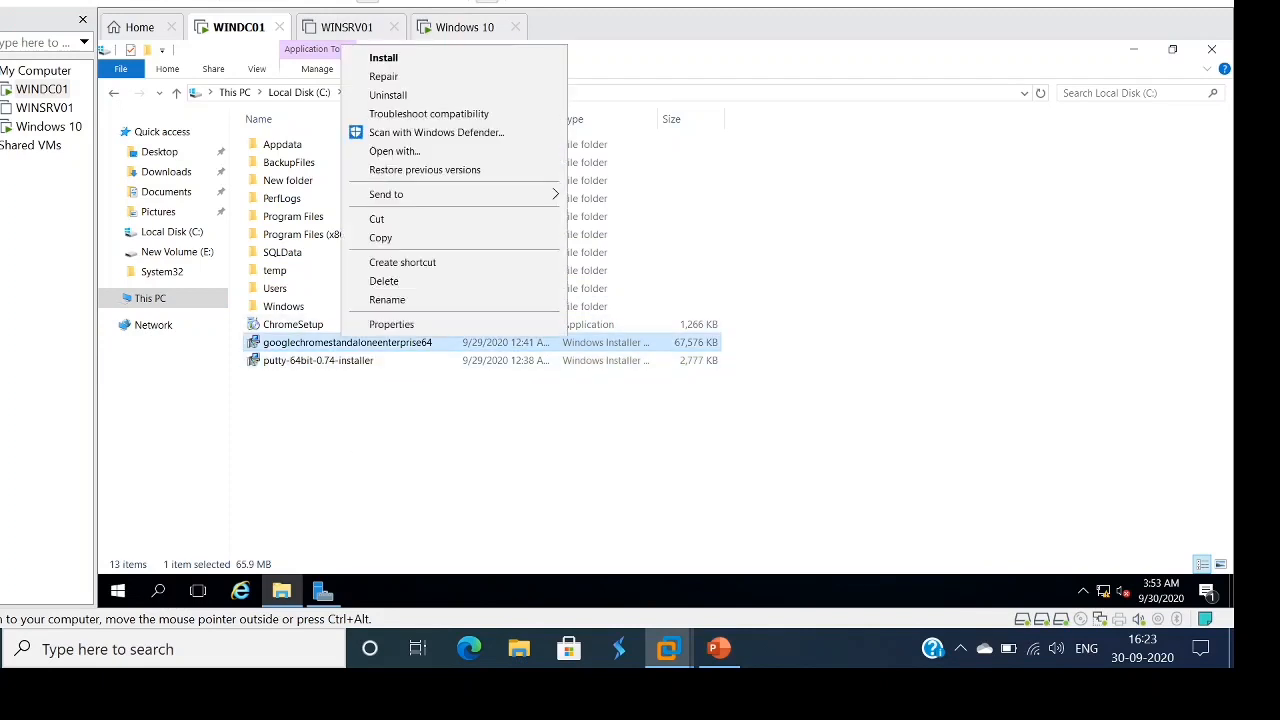
click(391, 324)
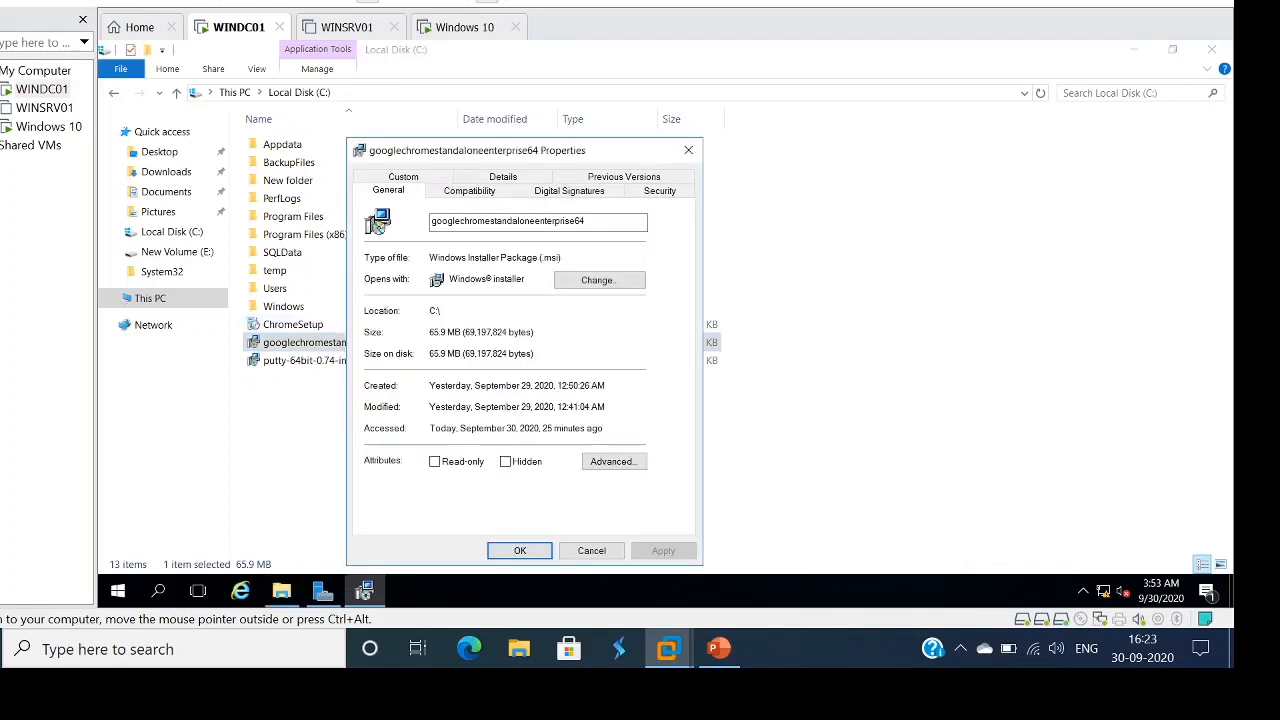
click(688, 150)
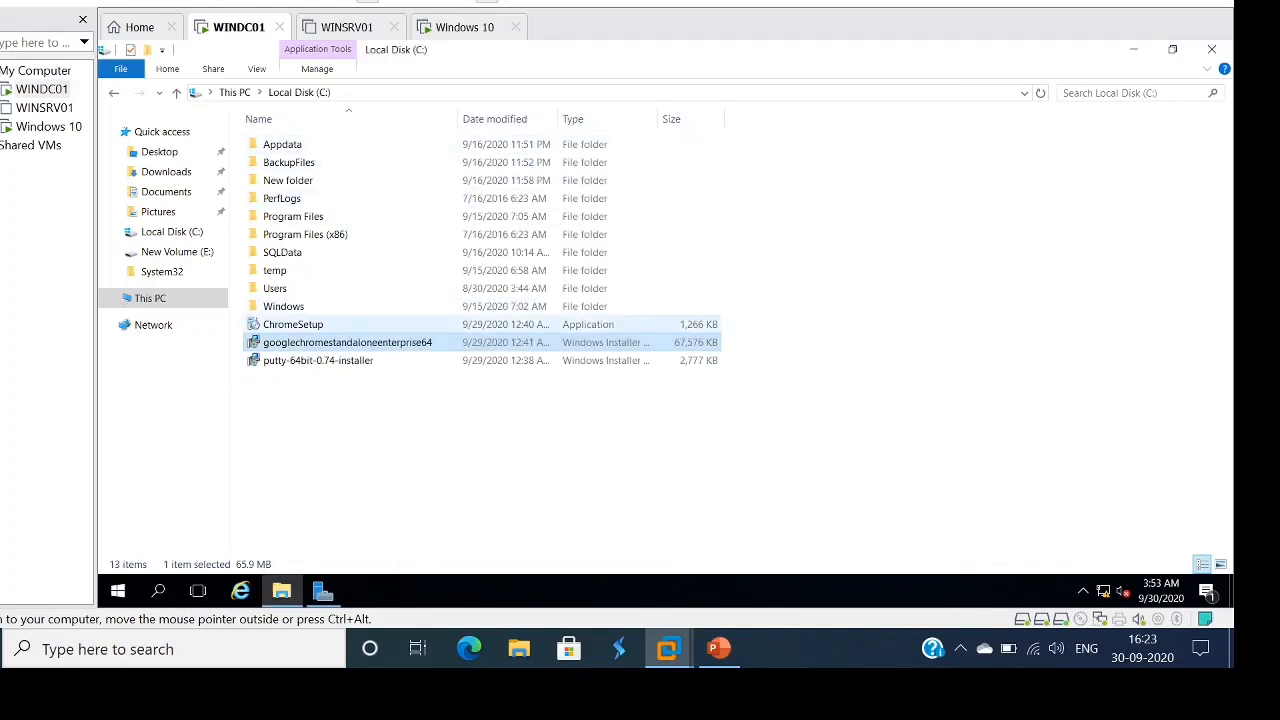
click(300, 324)
right_click(333, 324)
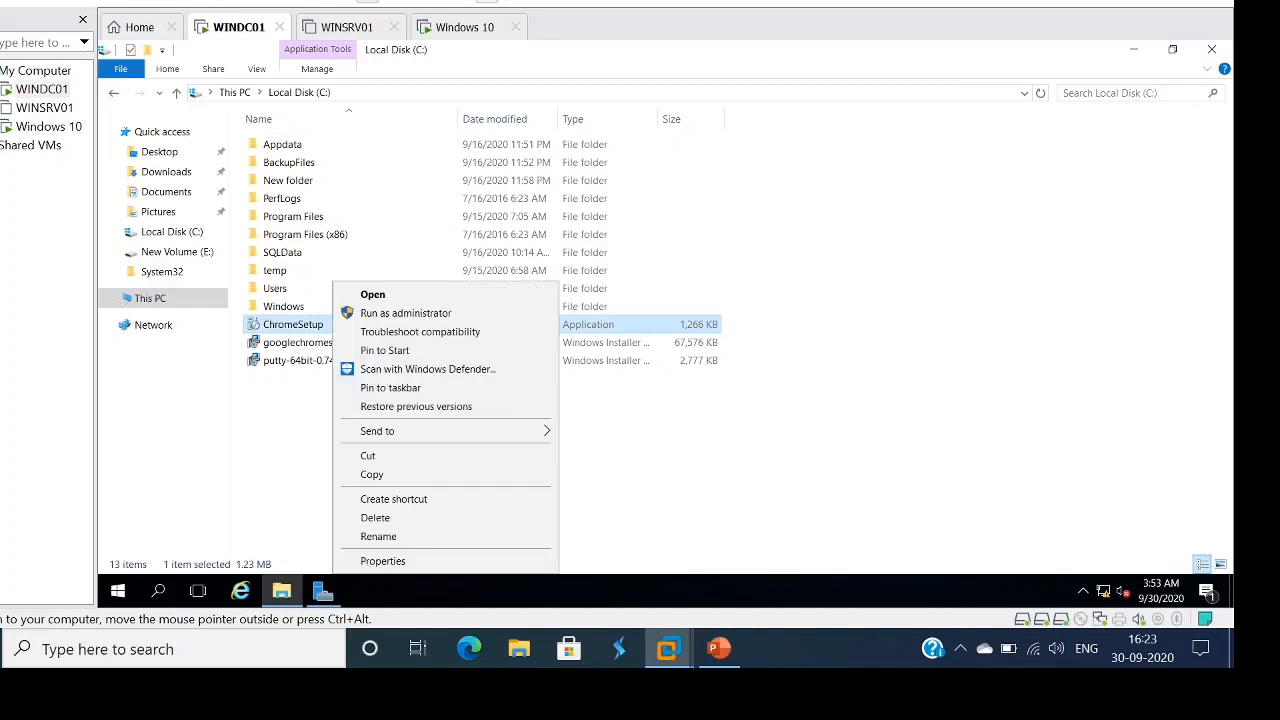
click(383, 561)
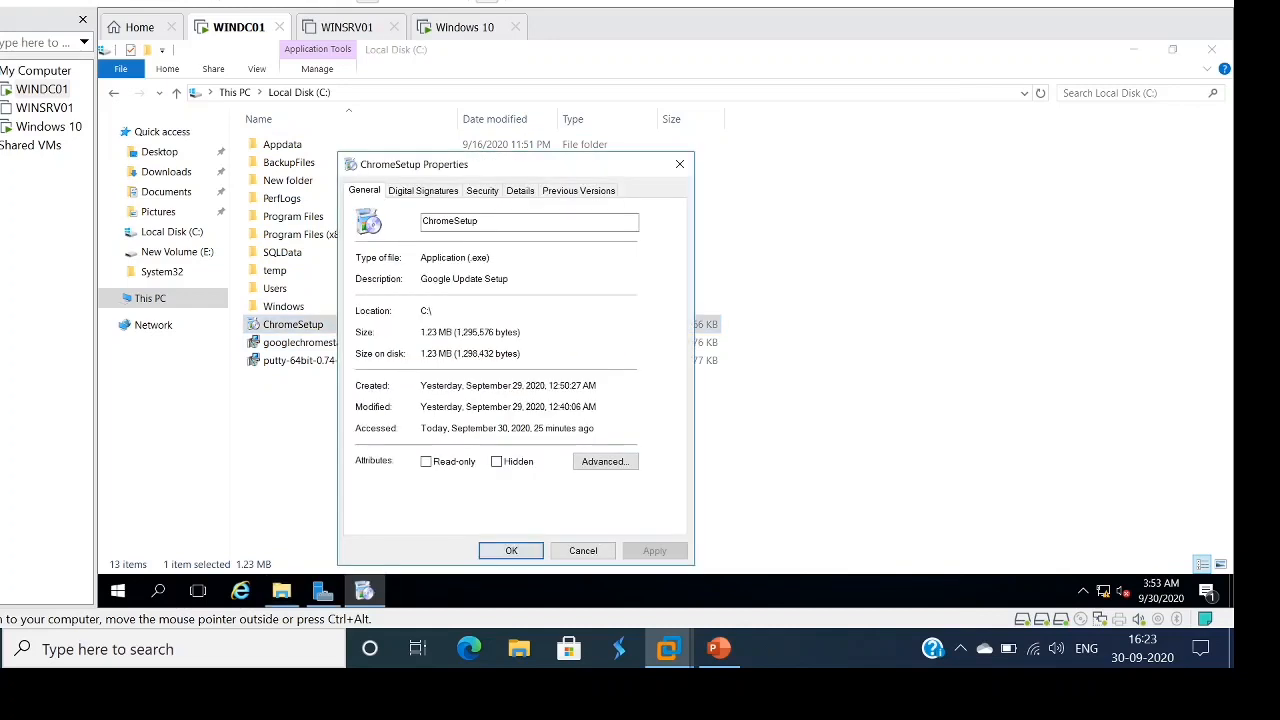
click(679, 164)
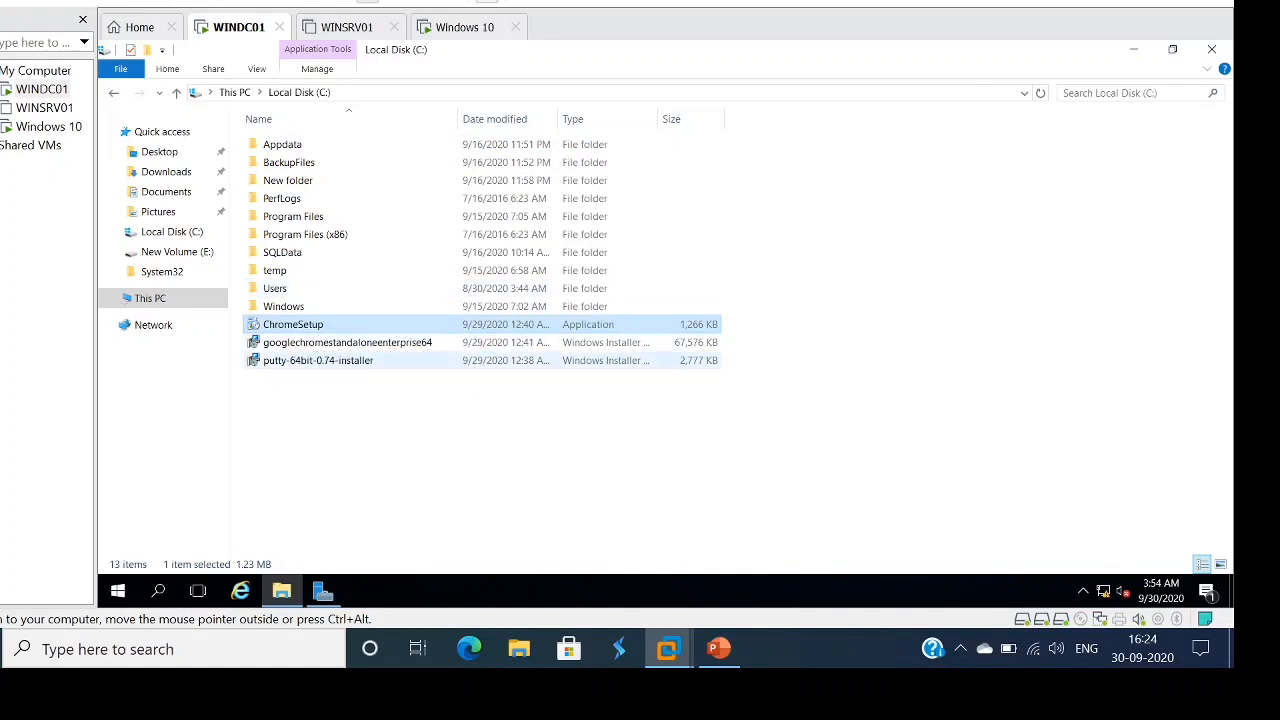
- Paste the PuTTY 0.74 and two Chrome installers into E:\Softwares, then return to New Volume (E:)
ctrl+click(318, 360)
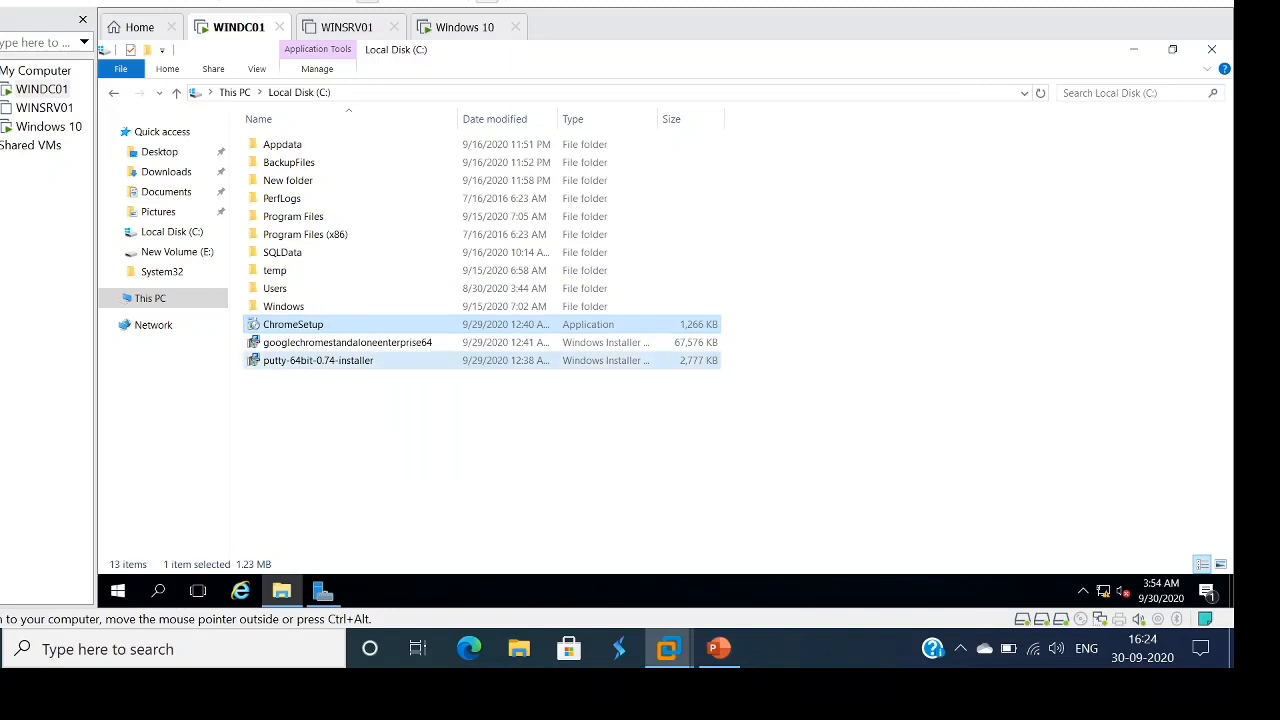
ctrl+click(347, 342)
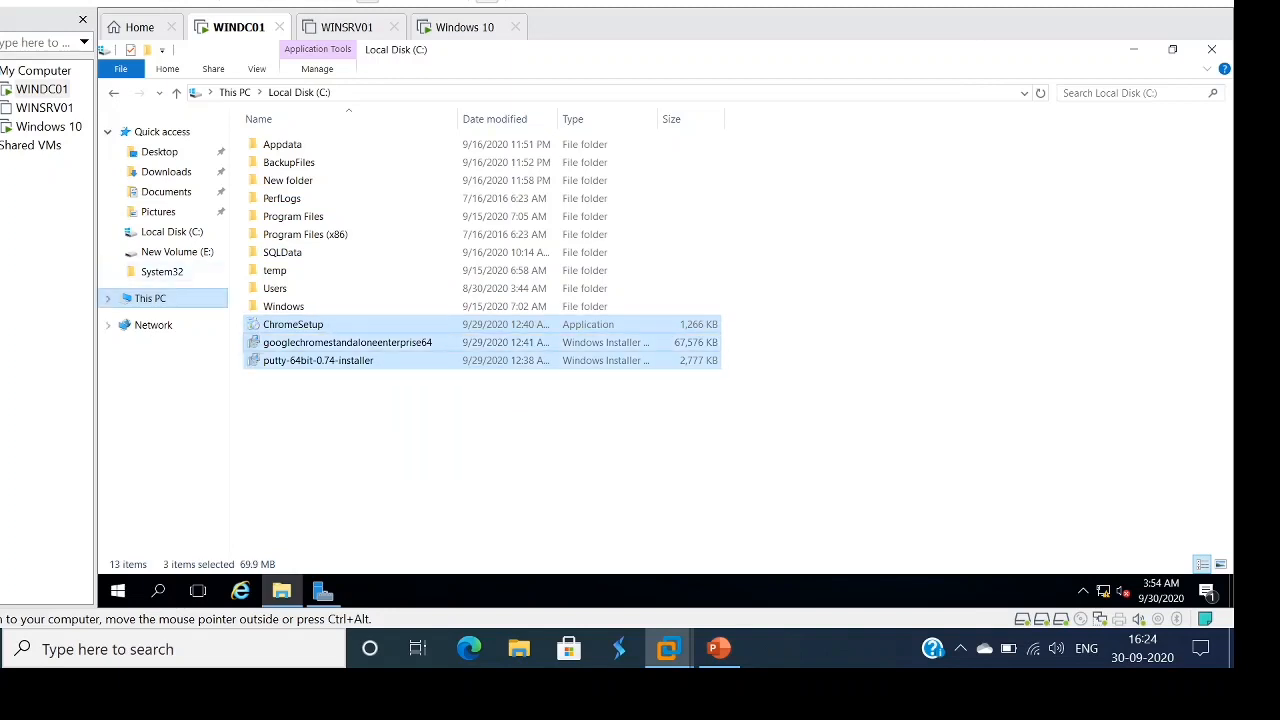
click(150, 298)
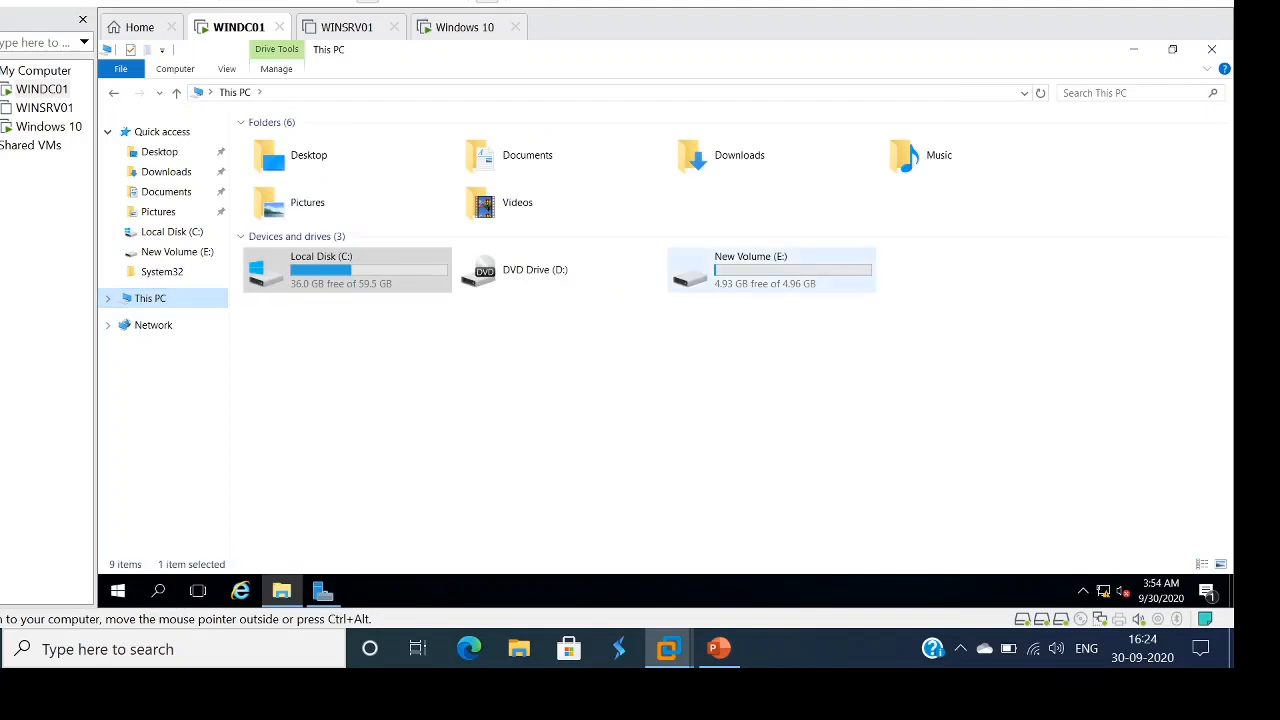
double_click(700, 268)
double_click(284, 144)
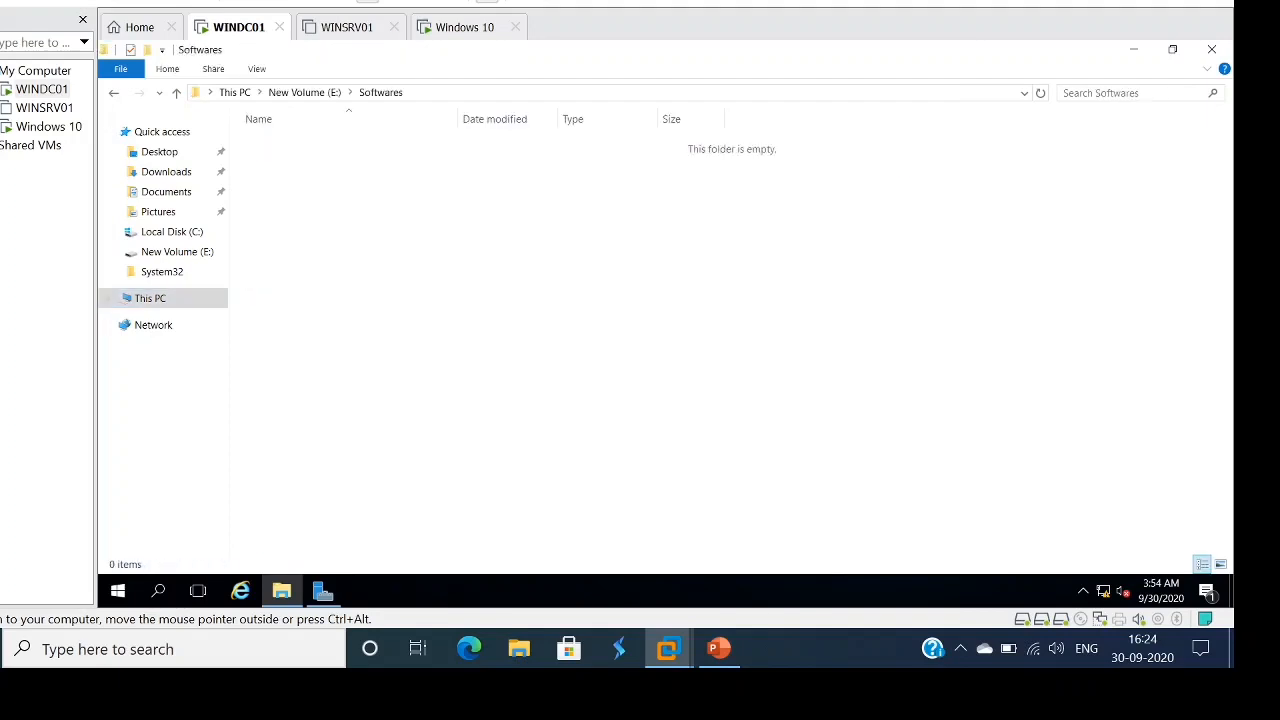
right_click(411, 176)
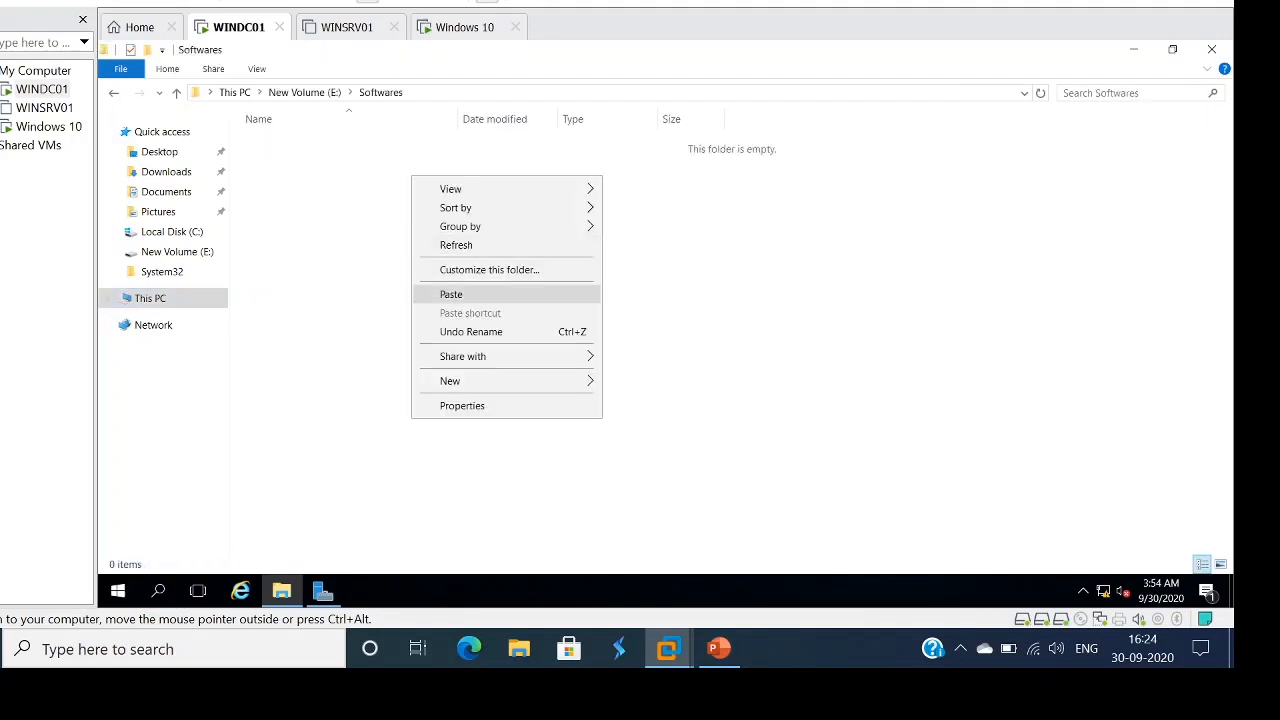
click(451, 294)
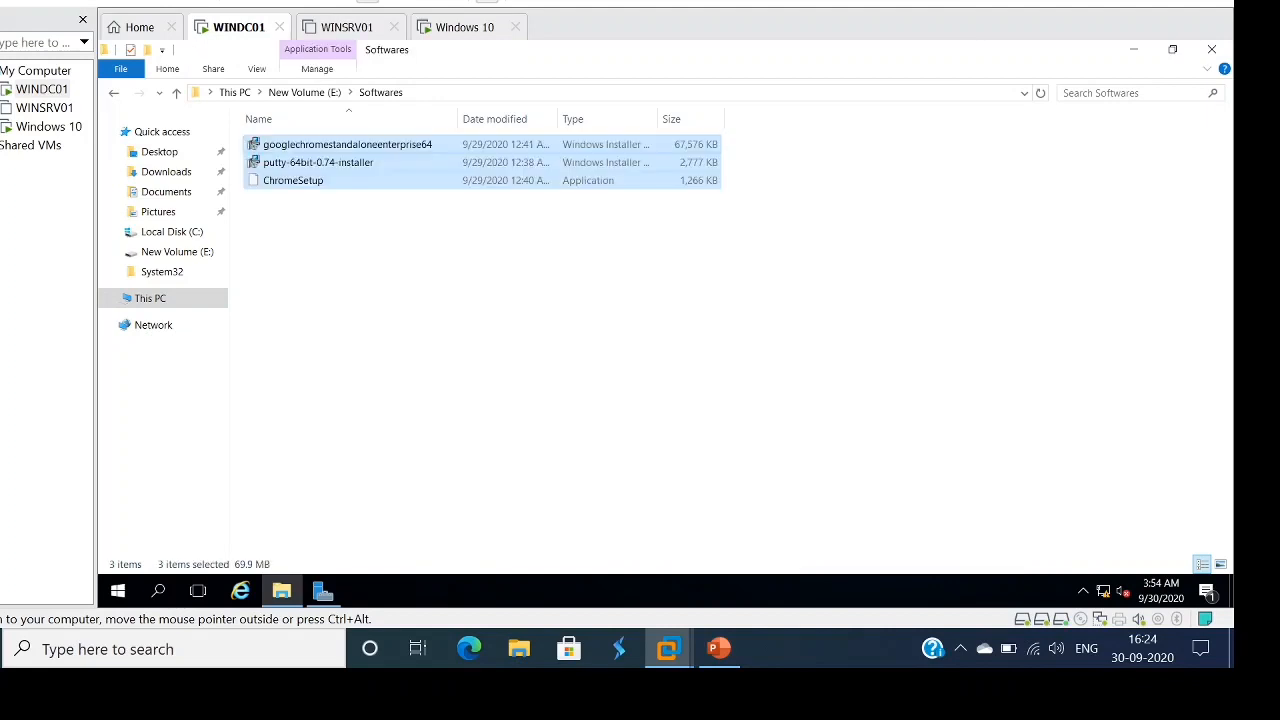
click(471, 314)
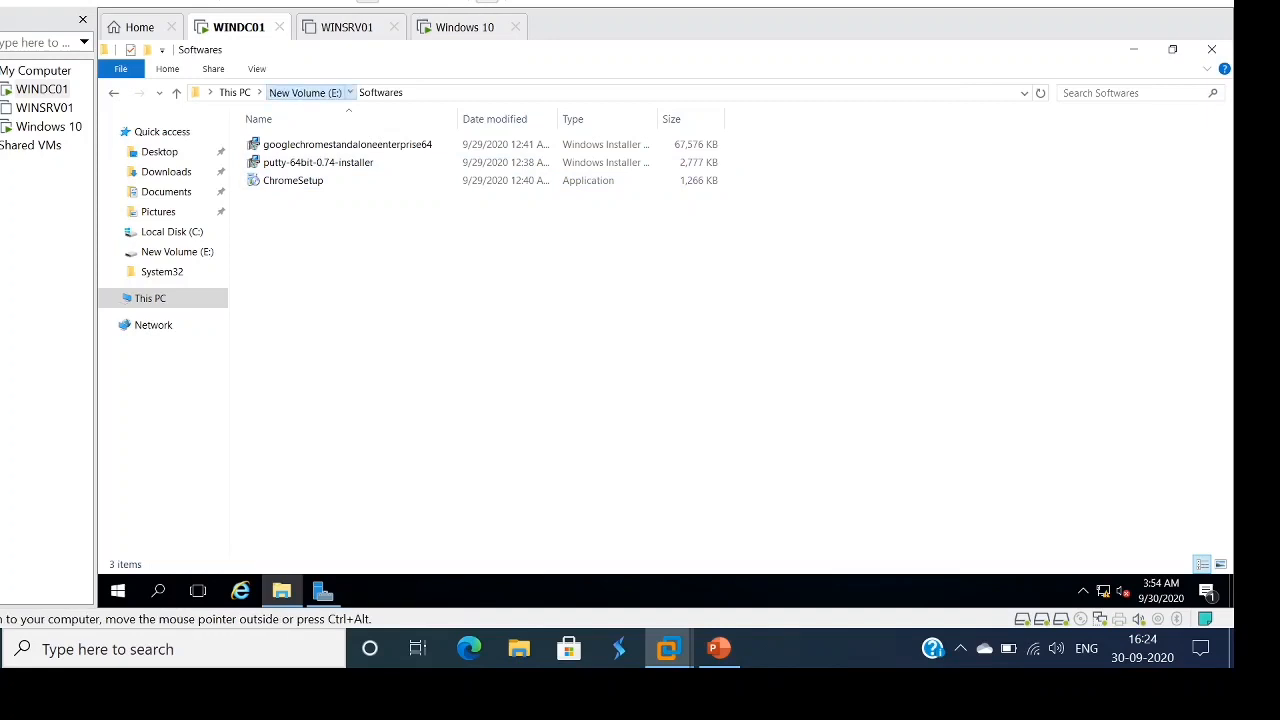
click(304, 92)
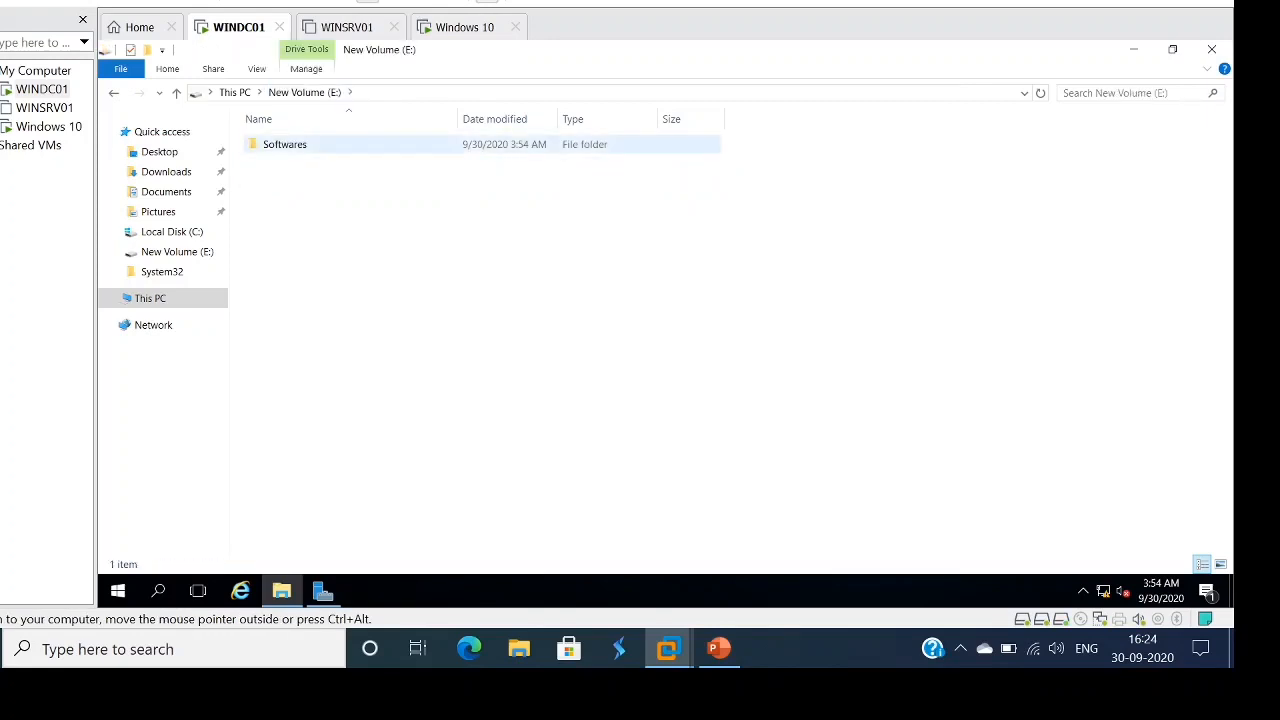
- Share the Softwares folder with Everyone at Read/Write permission
right_click(300, 152)
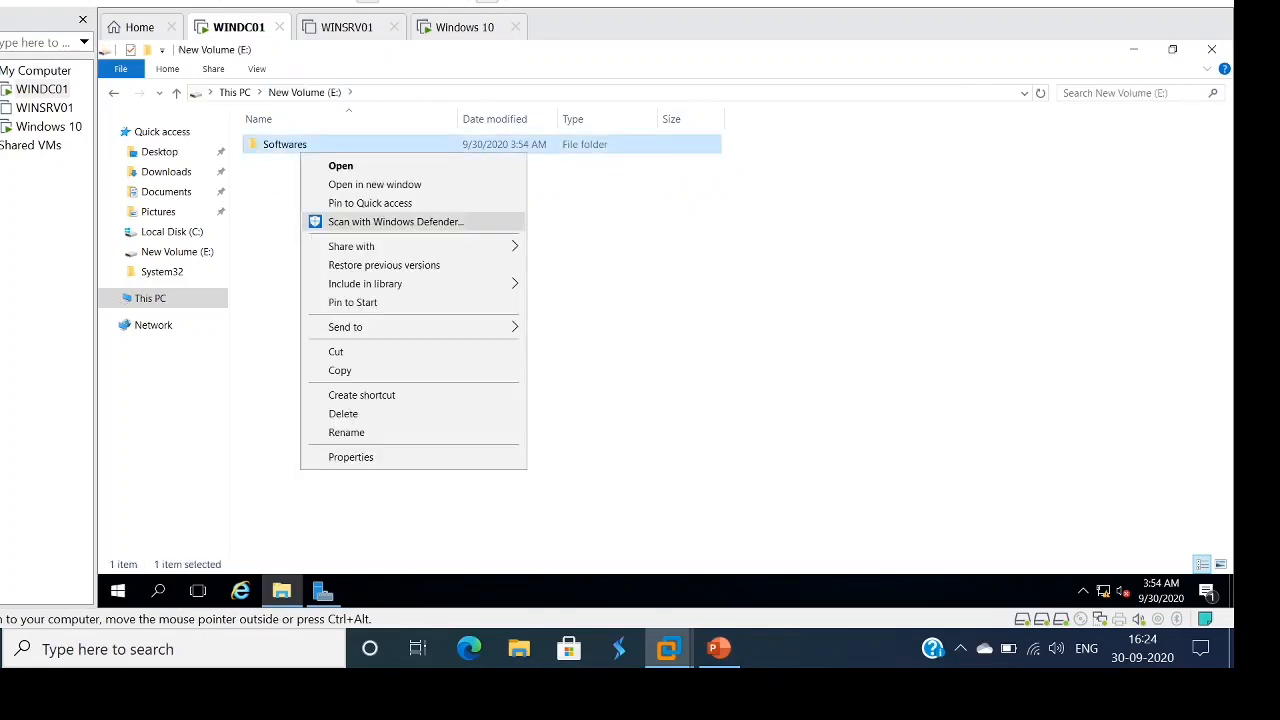
click(350, 457)
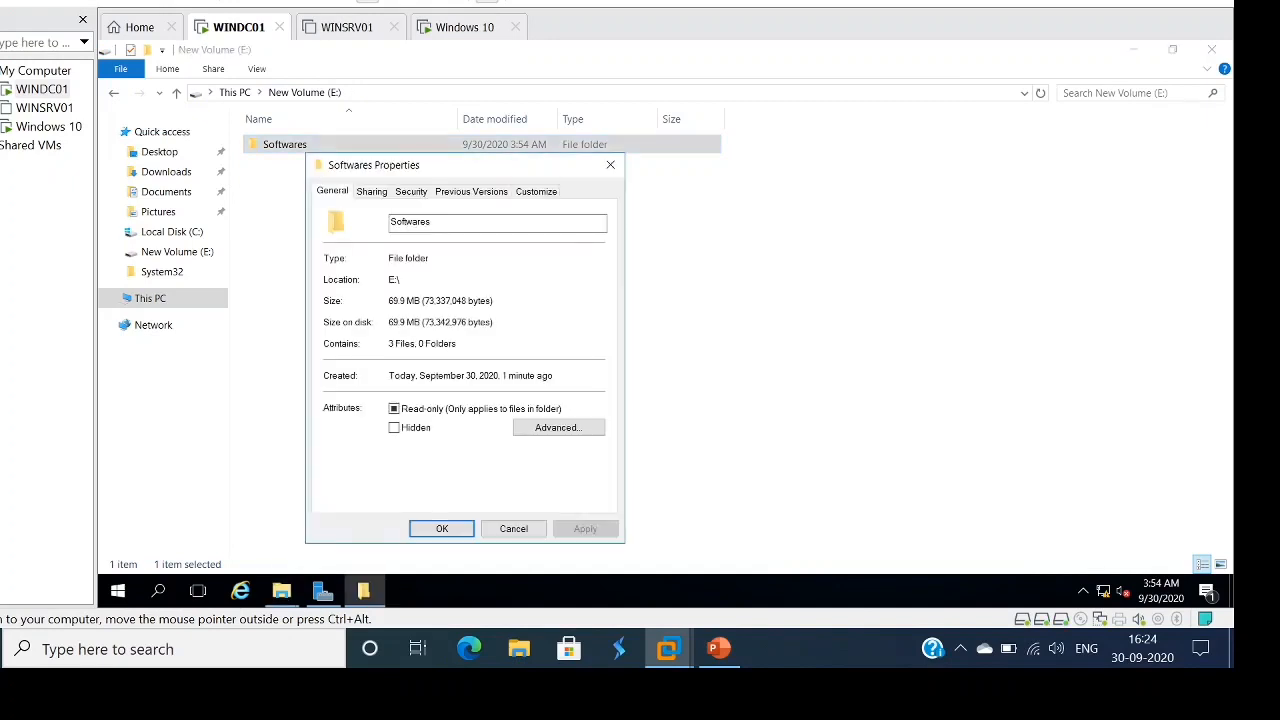
click(371, 191)
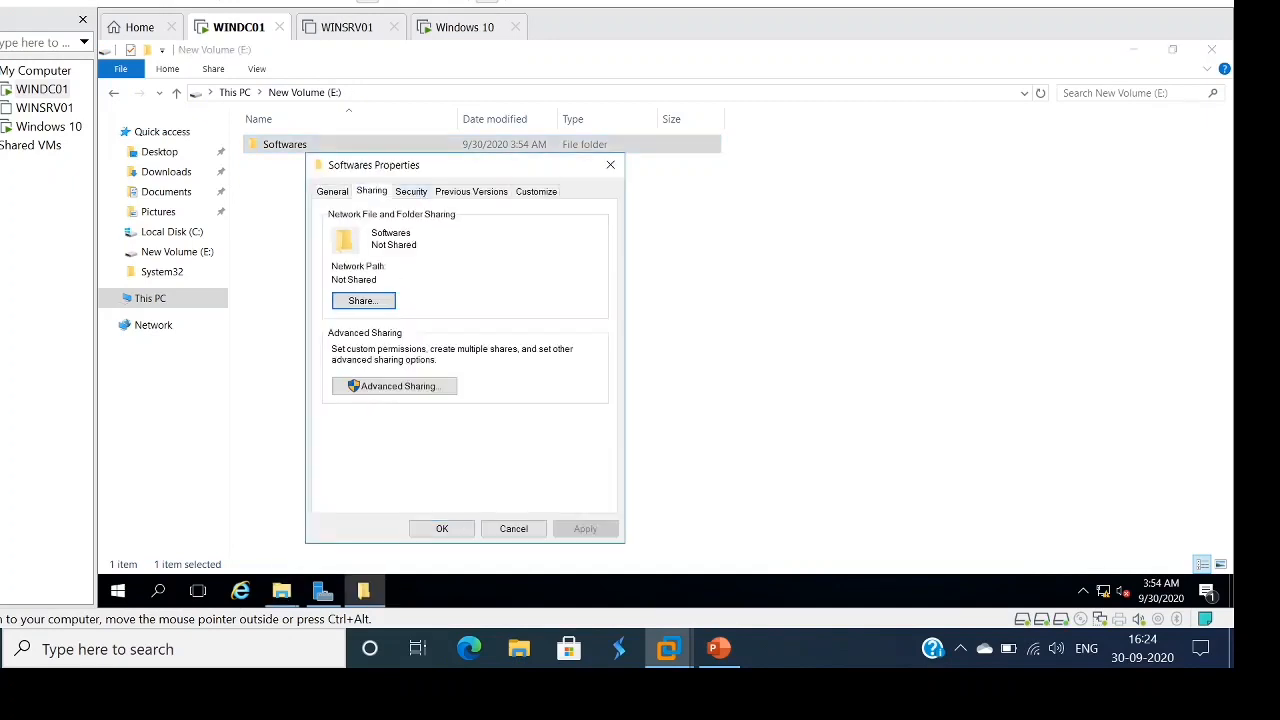
click(363, 300)
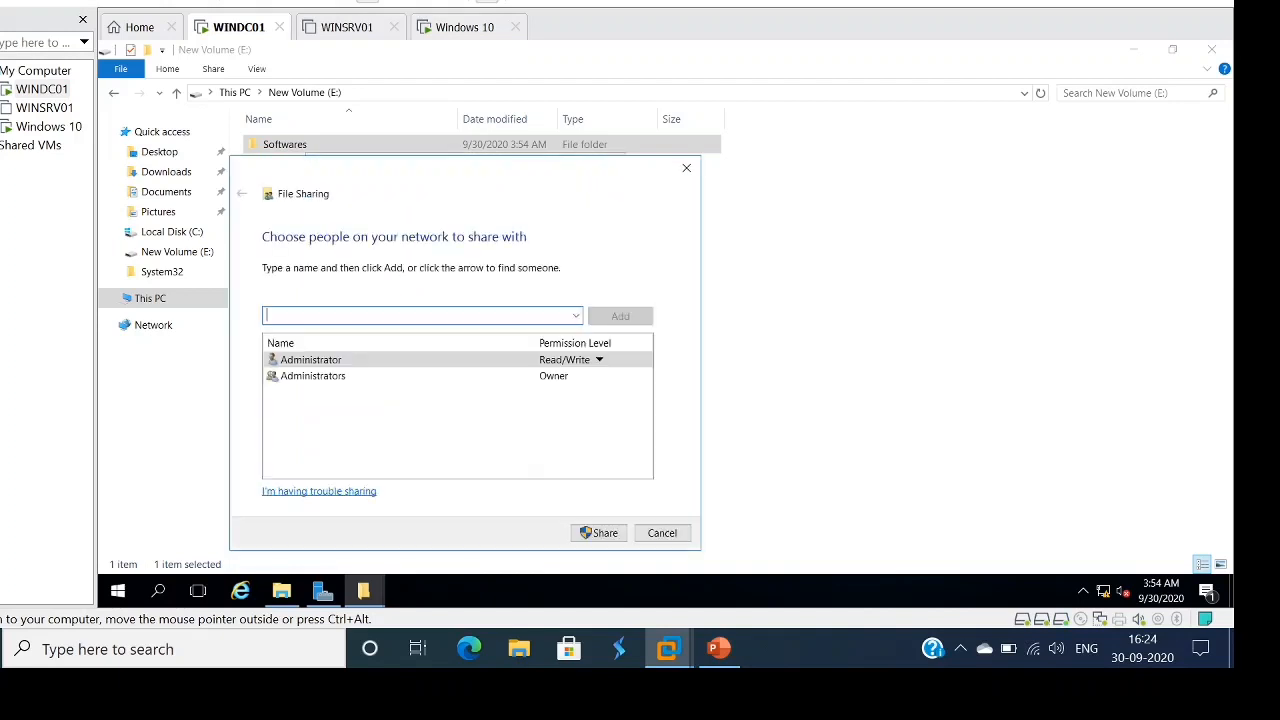
click(576, 315)
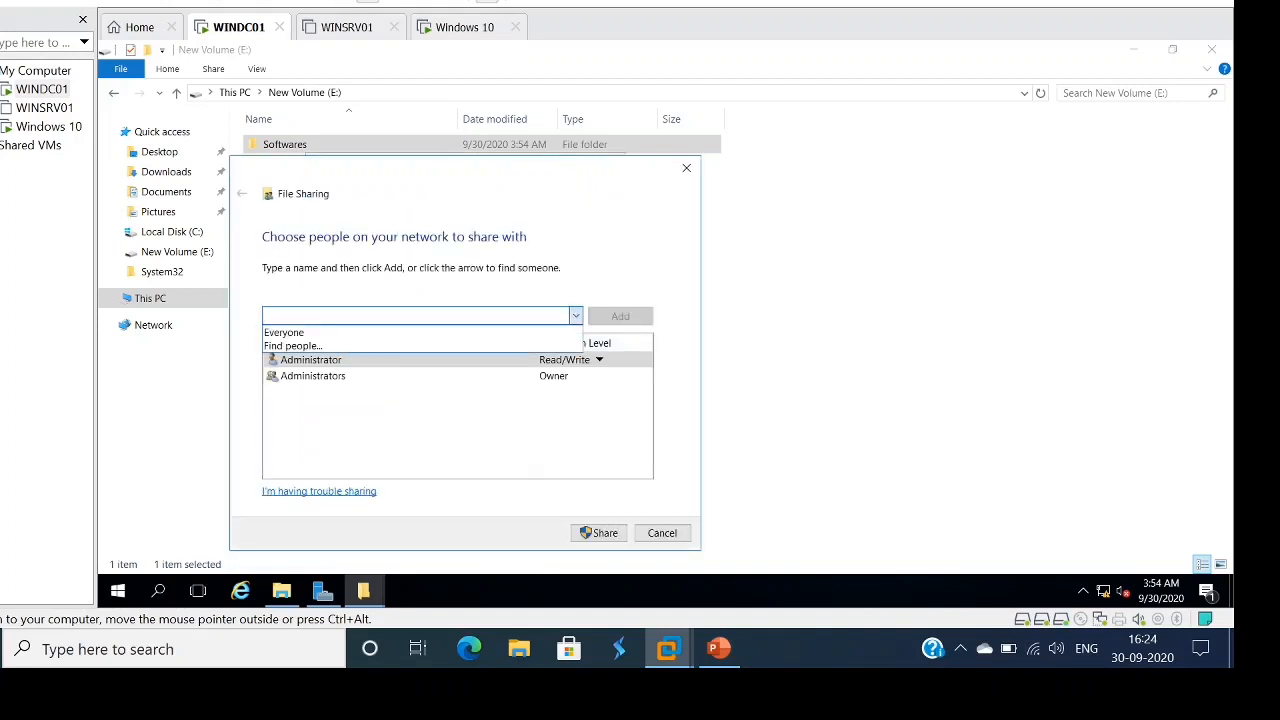
click(330, 332)
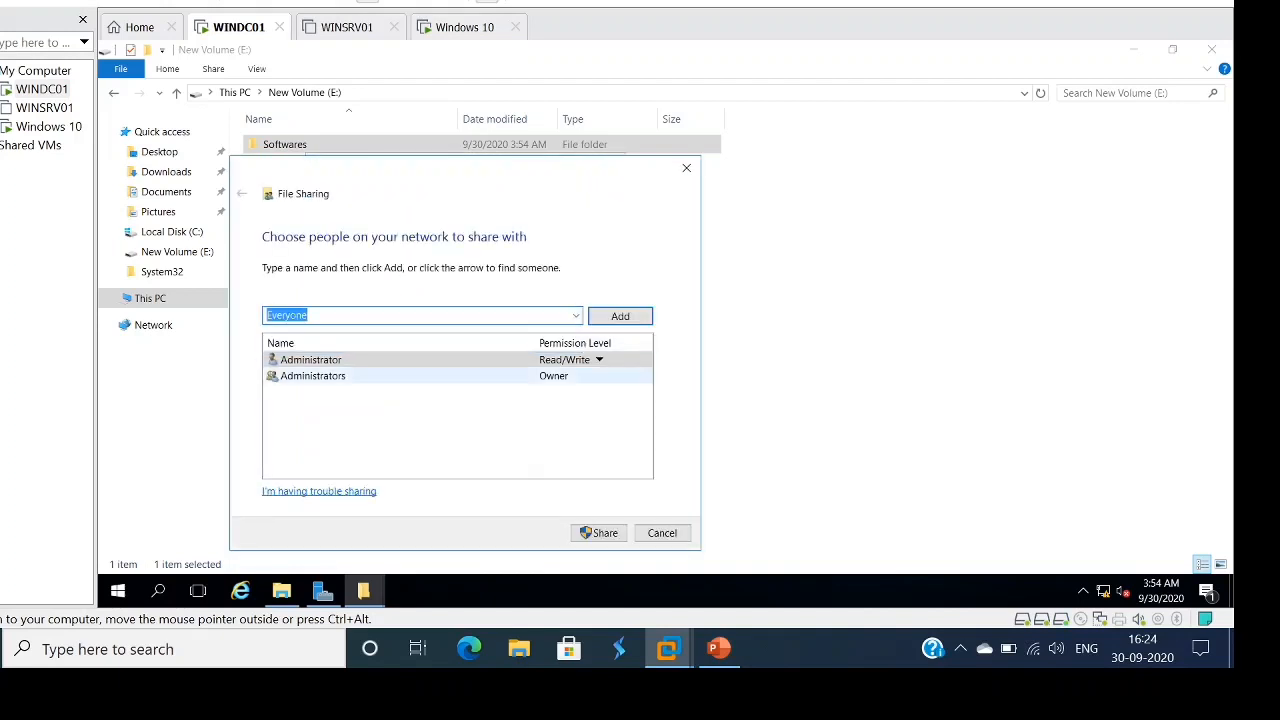
click(620, 316)
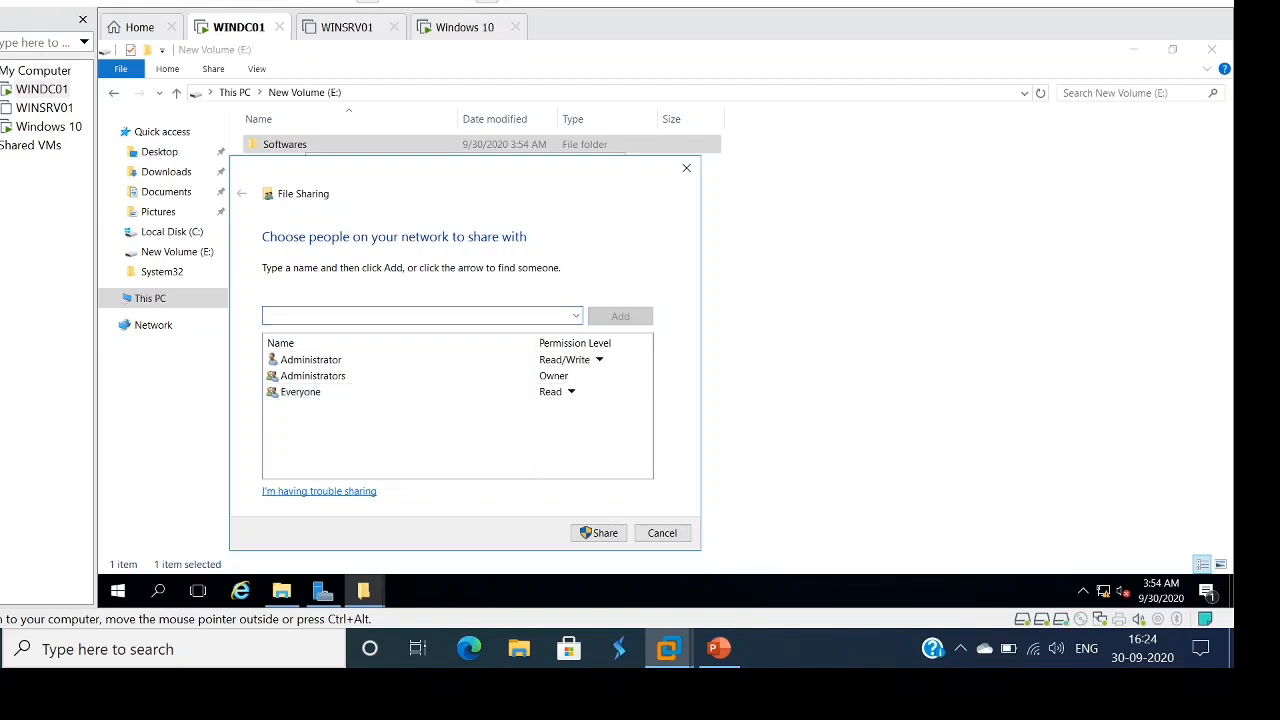
click(570, 391)
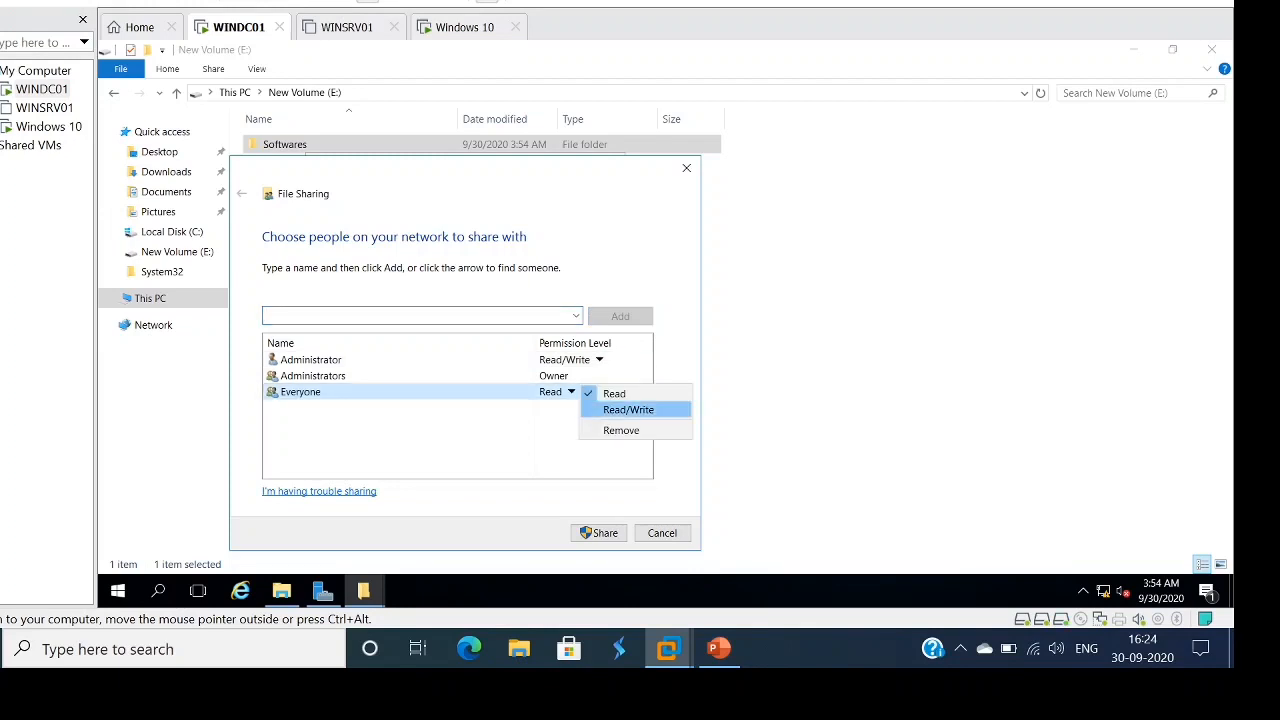
click(628, 409)
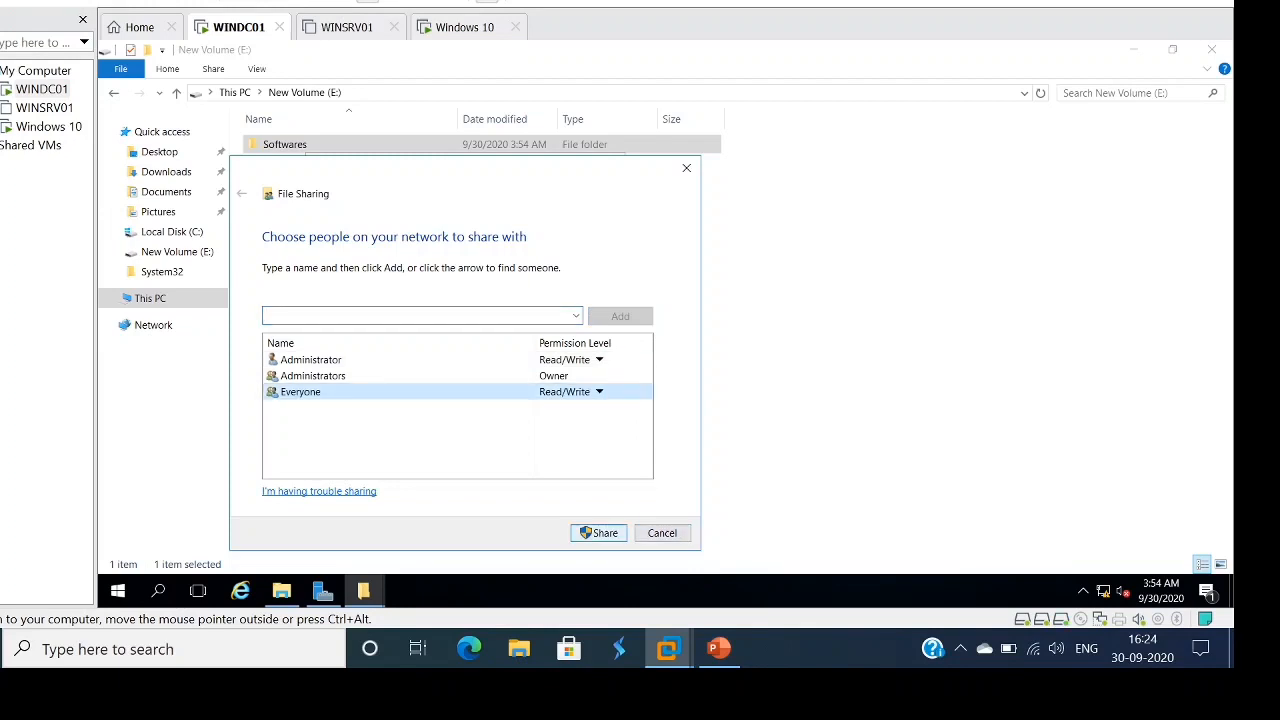
click(599, 532)
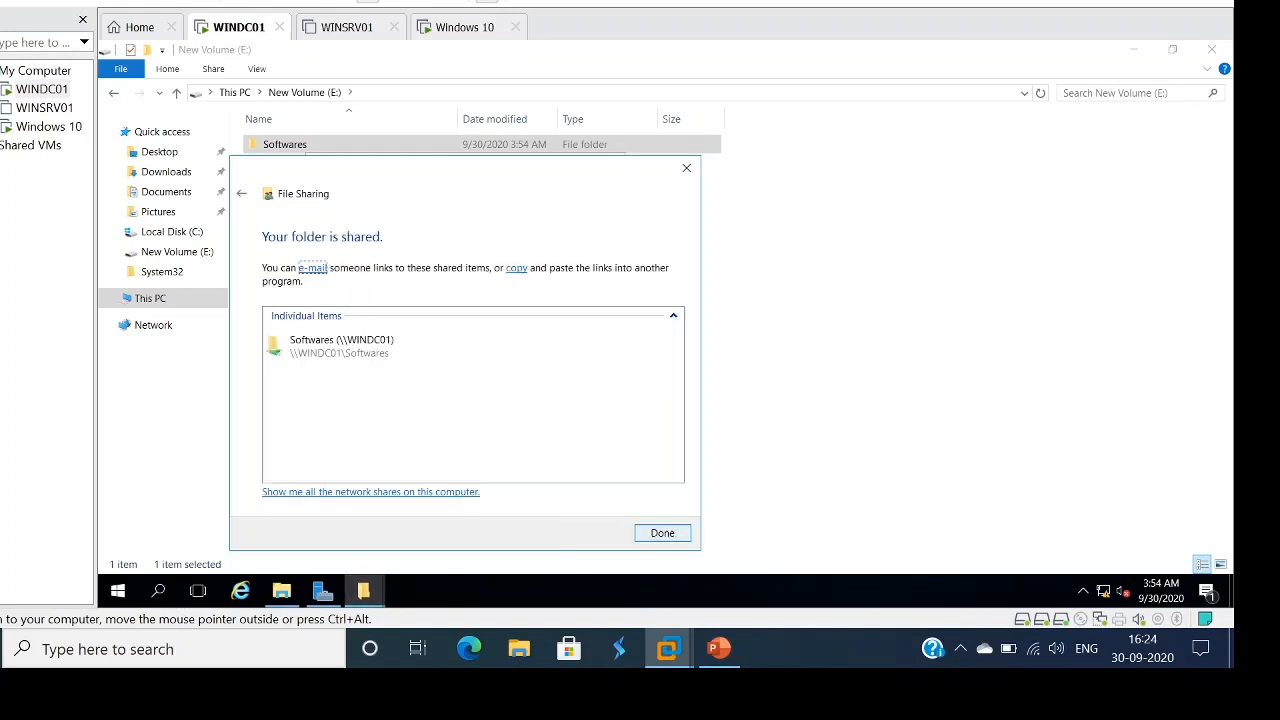
click(662, 532)
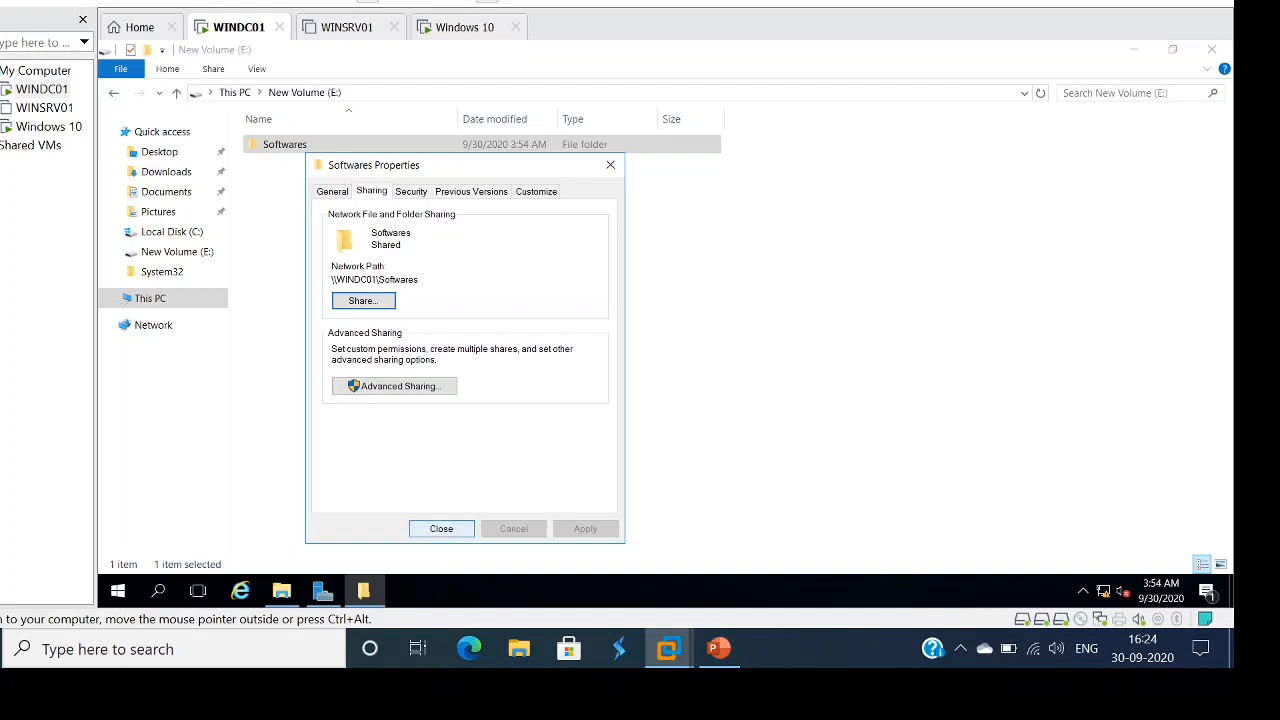
- Close the Softwares properties and minimize File Explorer to reveal Server Manager
click(441, 529)
click(480, 430)
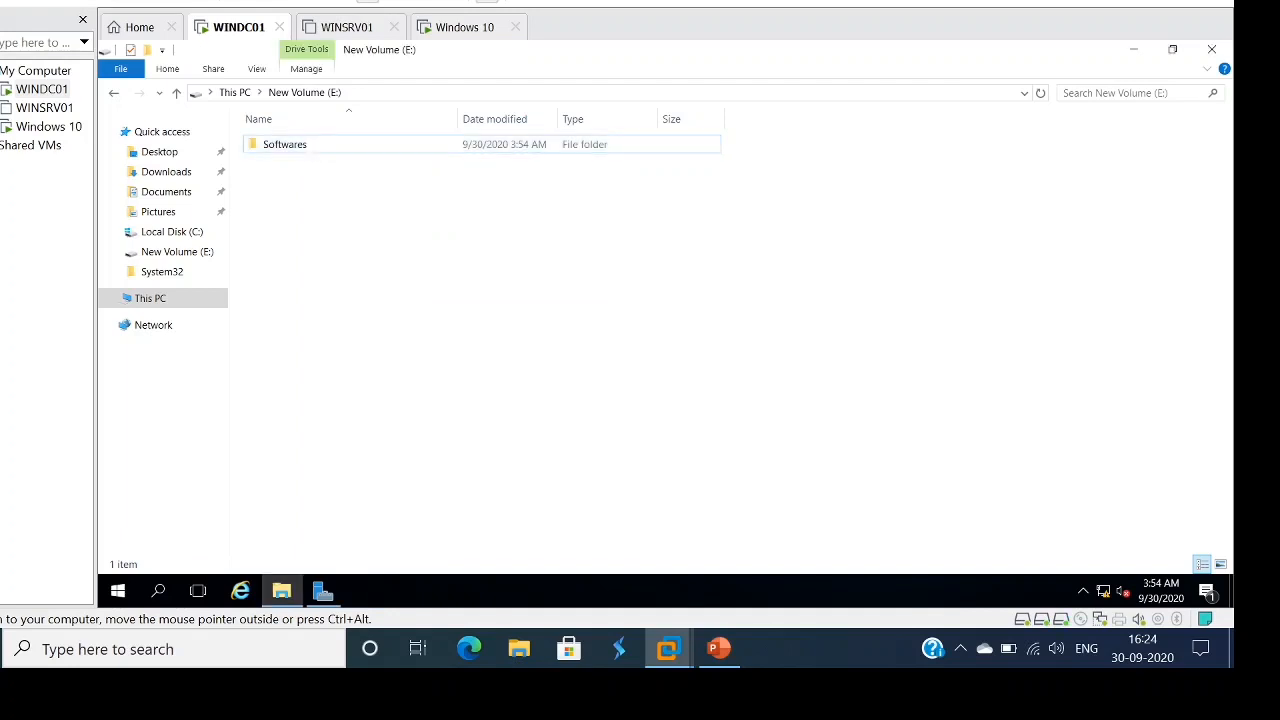
click(1133, 49)
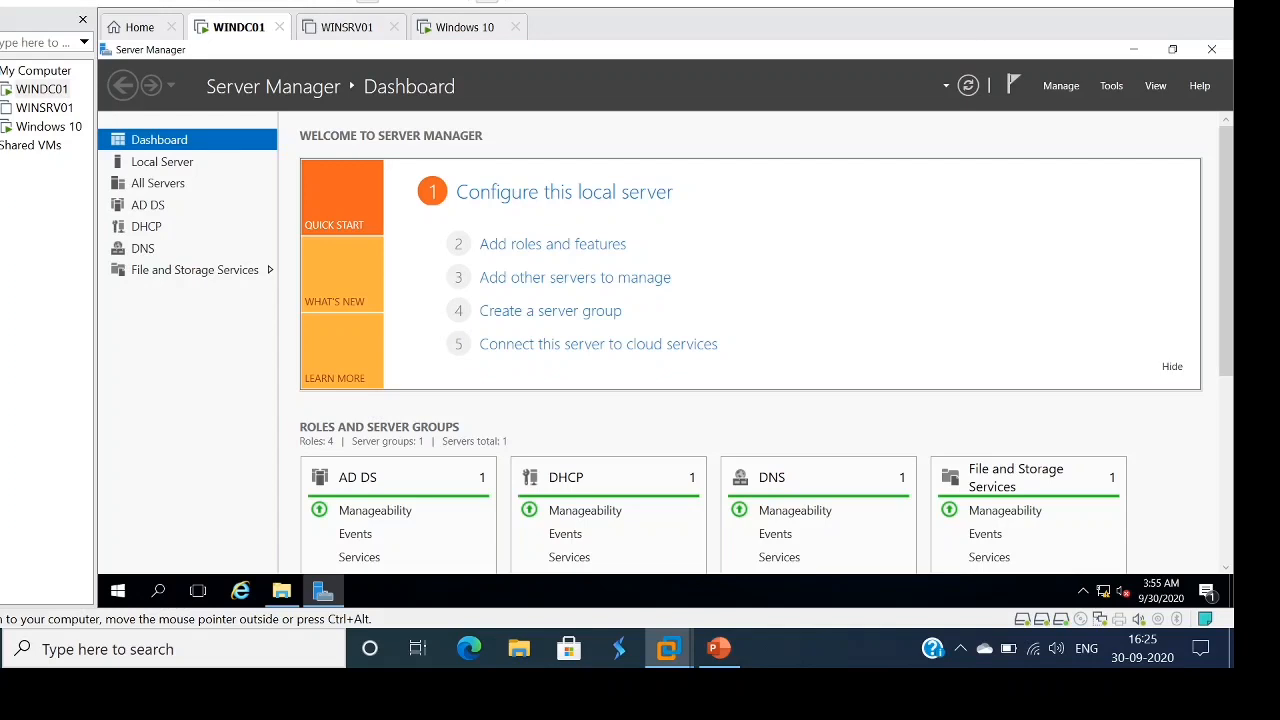
- Launch Active Directory Users and Computers from Server Manager Tools and select the vmlab.local domain
click(1111, 85)
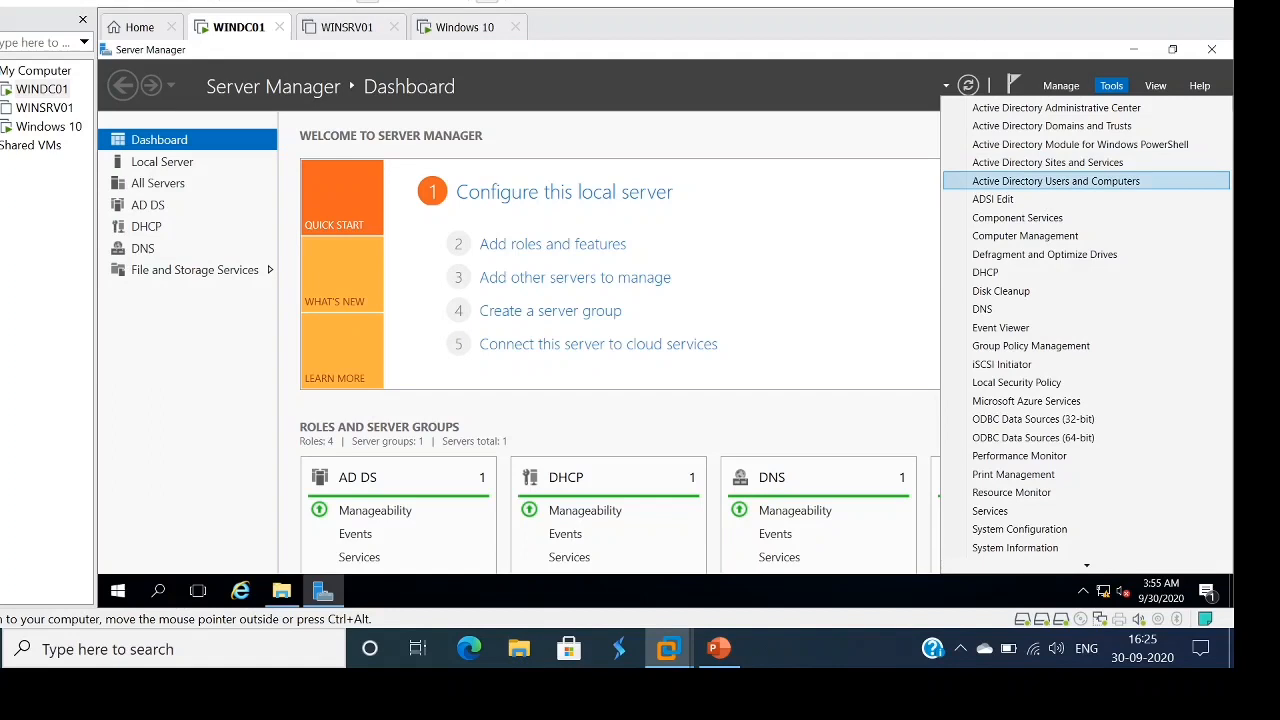
click(1056, 181)
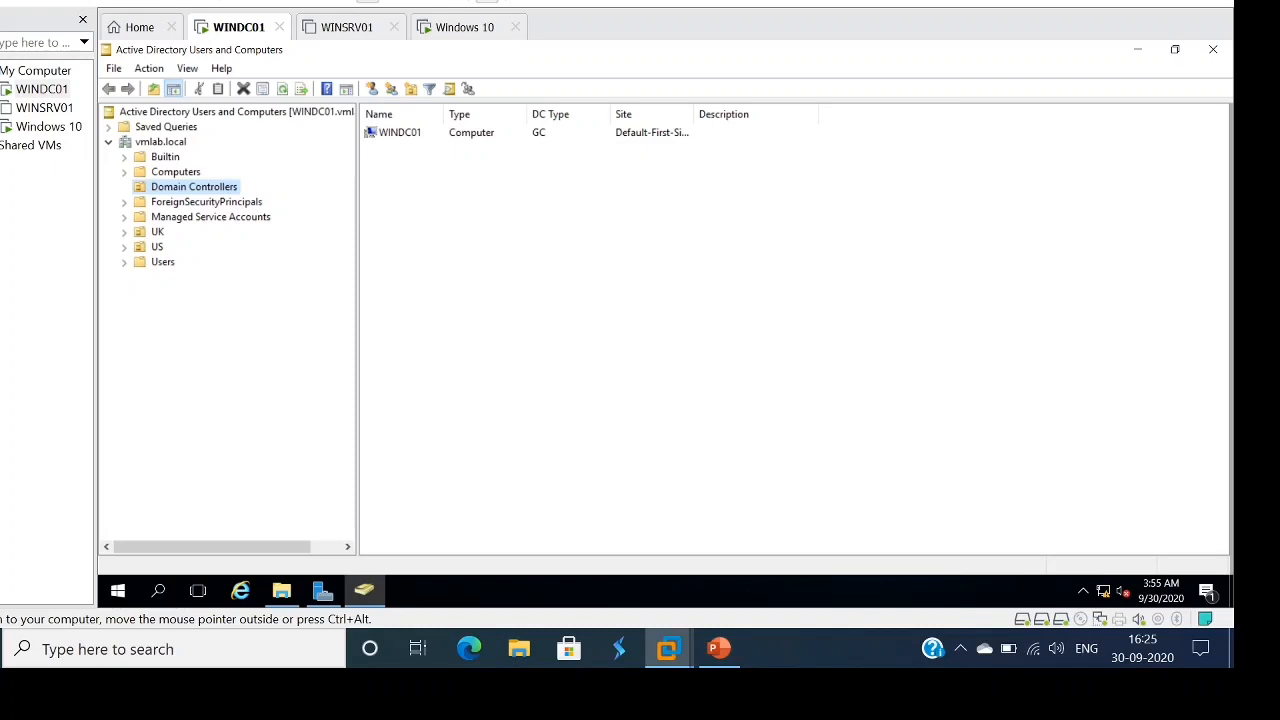
click(160, 142)
- Add an organizational unit called 'IT Desk' directly under vmlab.local
right_click(150, 142)
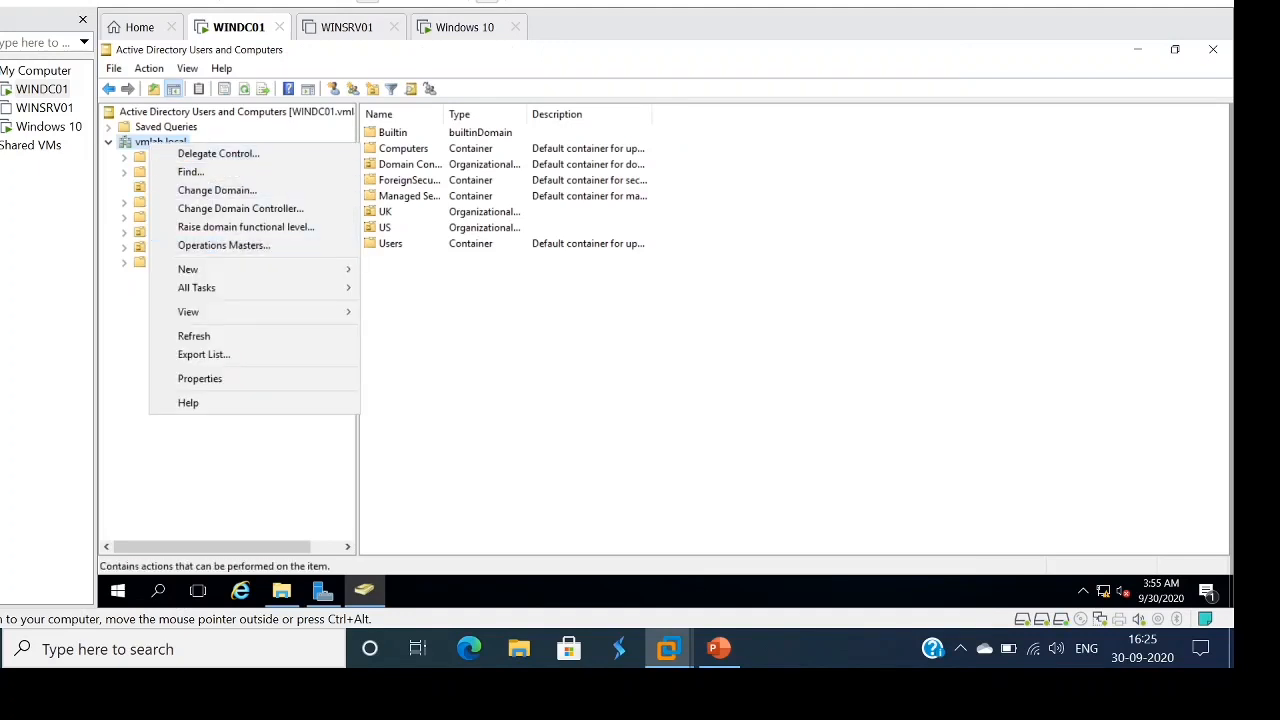
mouse_move(250, 269)
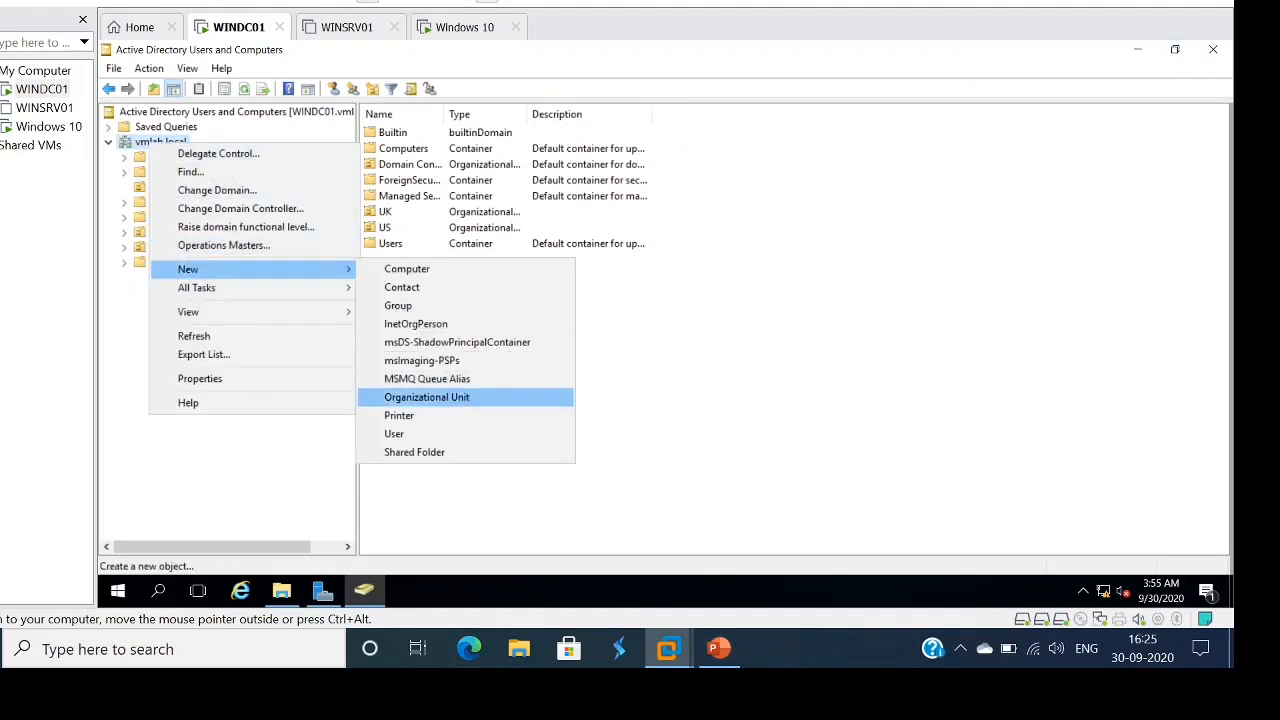
click(427, 397)
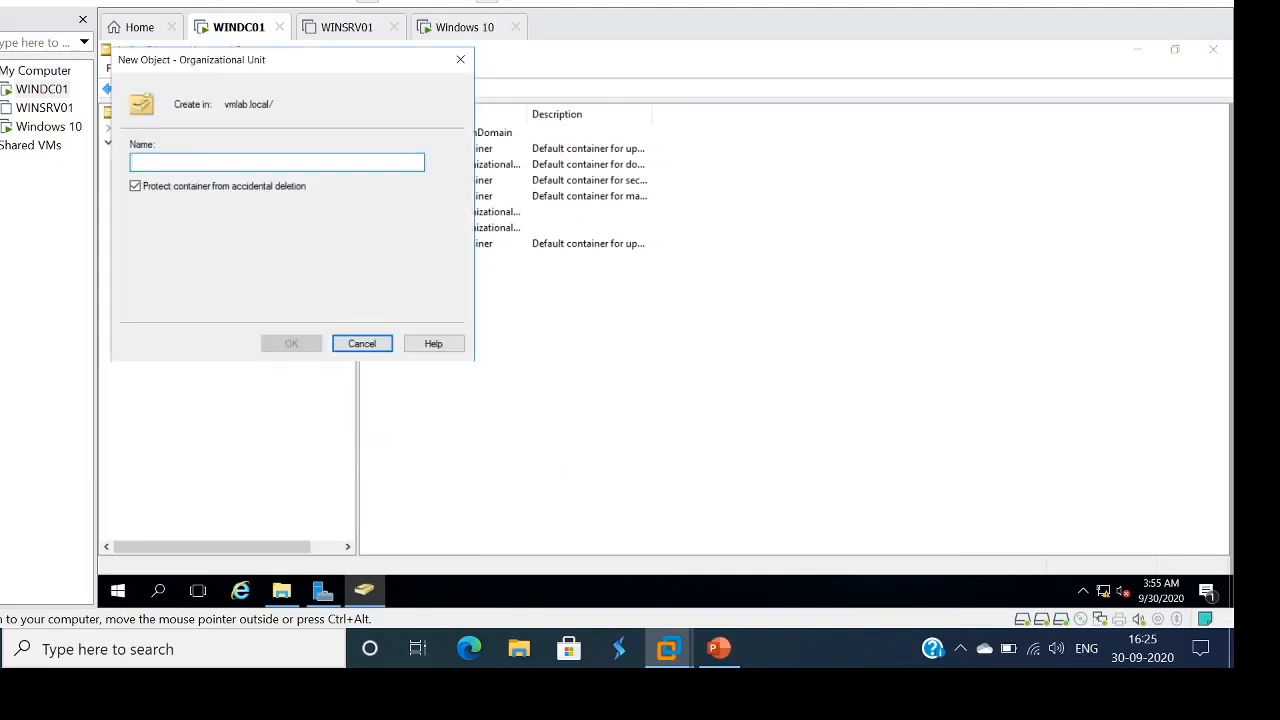
text(IT D)
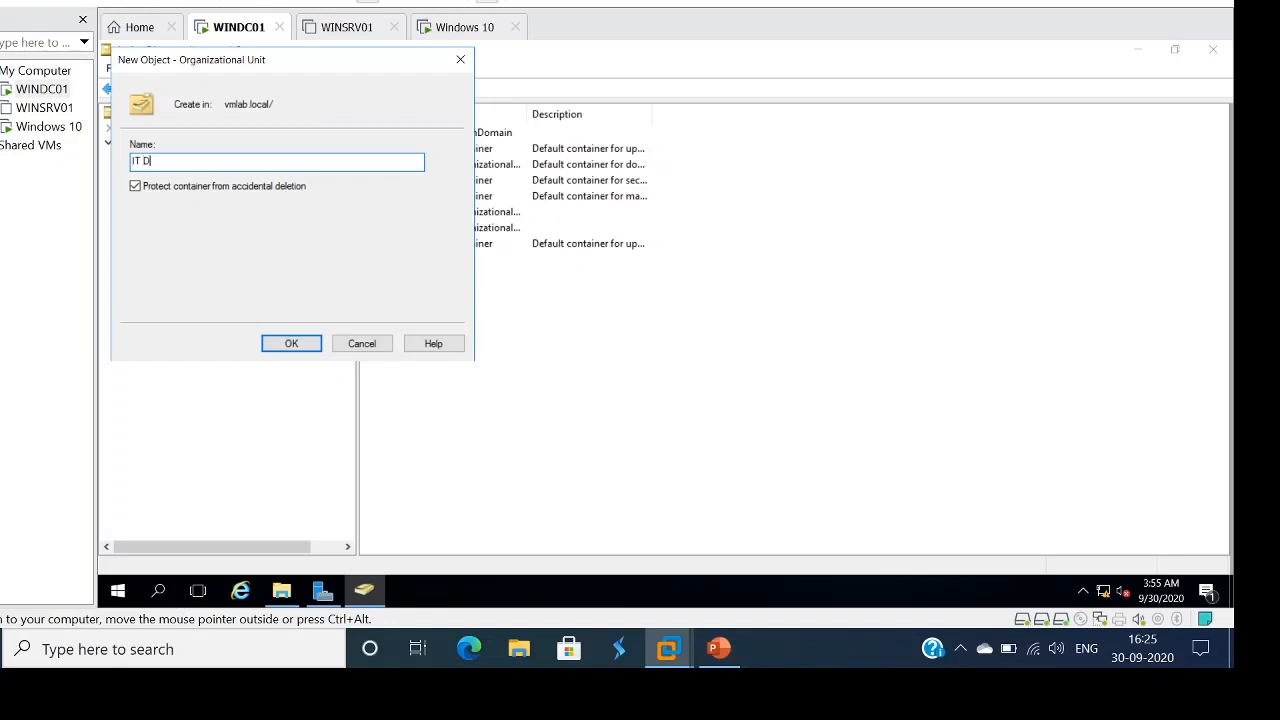
text(esk)
key(Return)
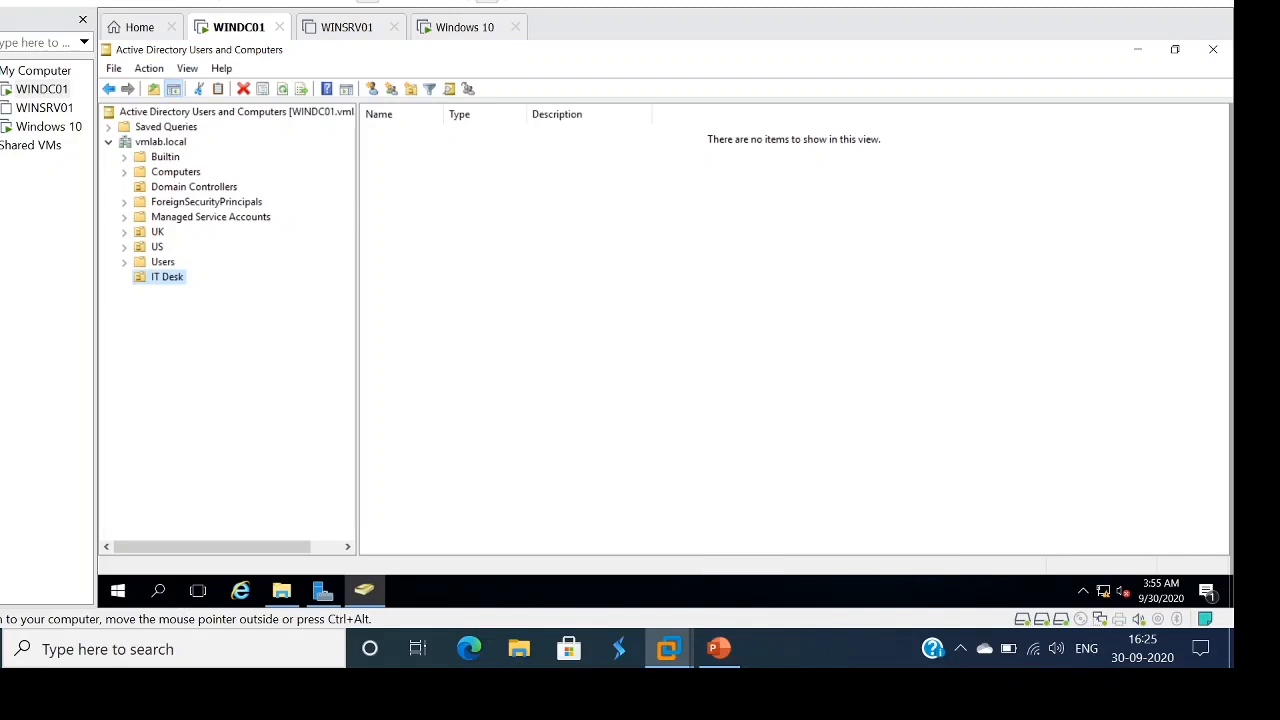
- Start a new user in IT Desk with first name IT, last name User1, logon ITUser1
right_click(494, 240)
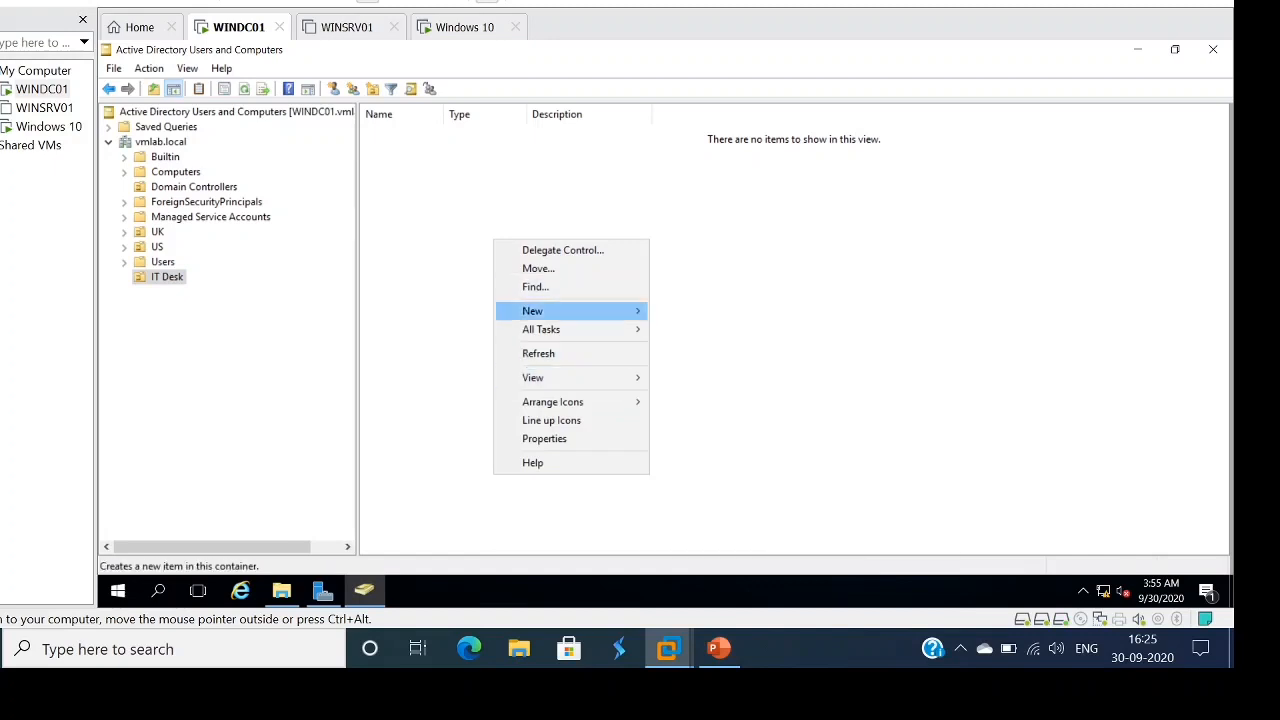
mouse_move(560, 311)
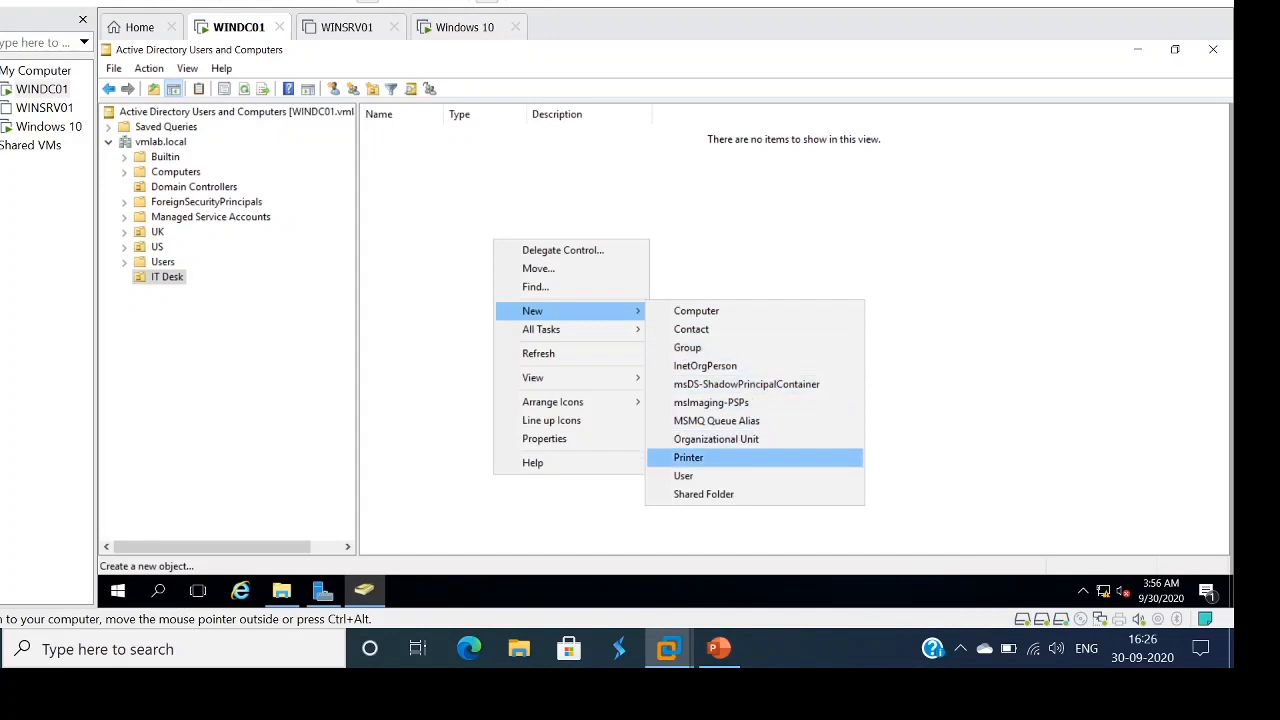
click(684, 476)
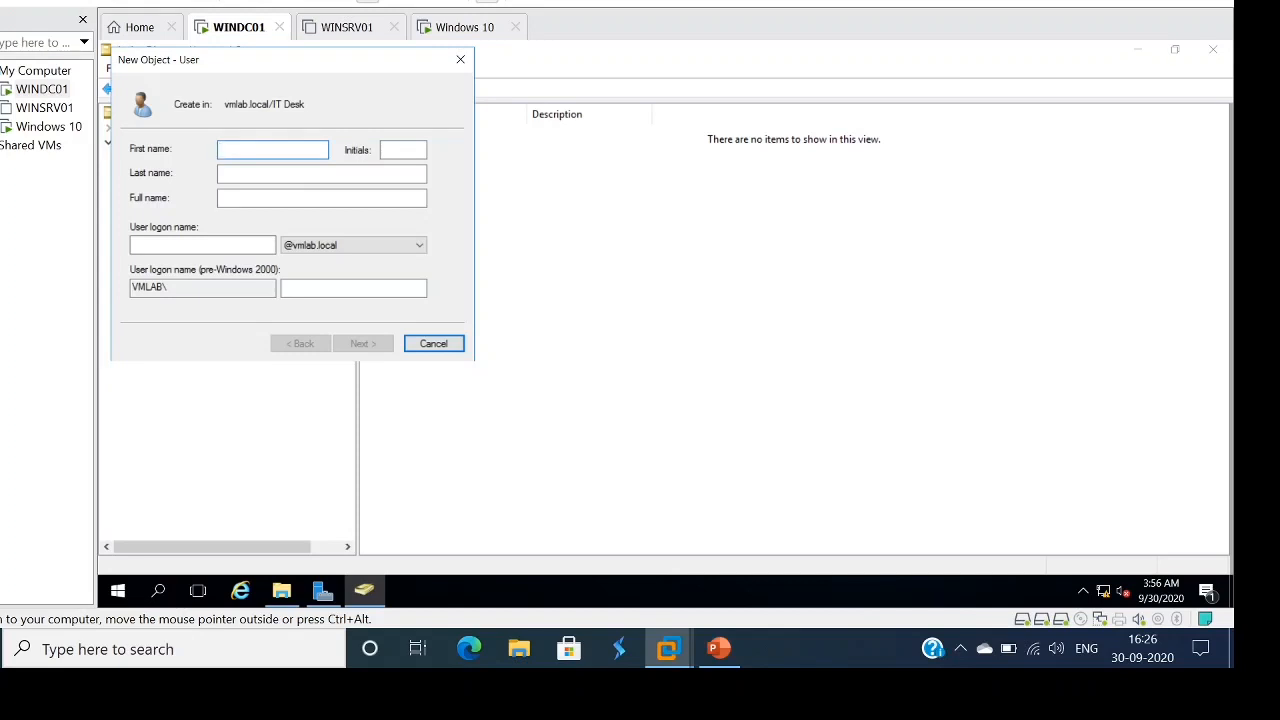
text(UT)
key(BackSpace)
text(IT)
key(Tab)
key(Tab)
text(User1)
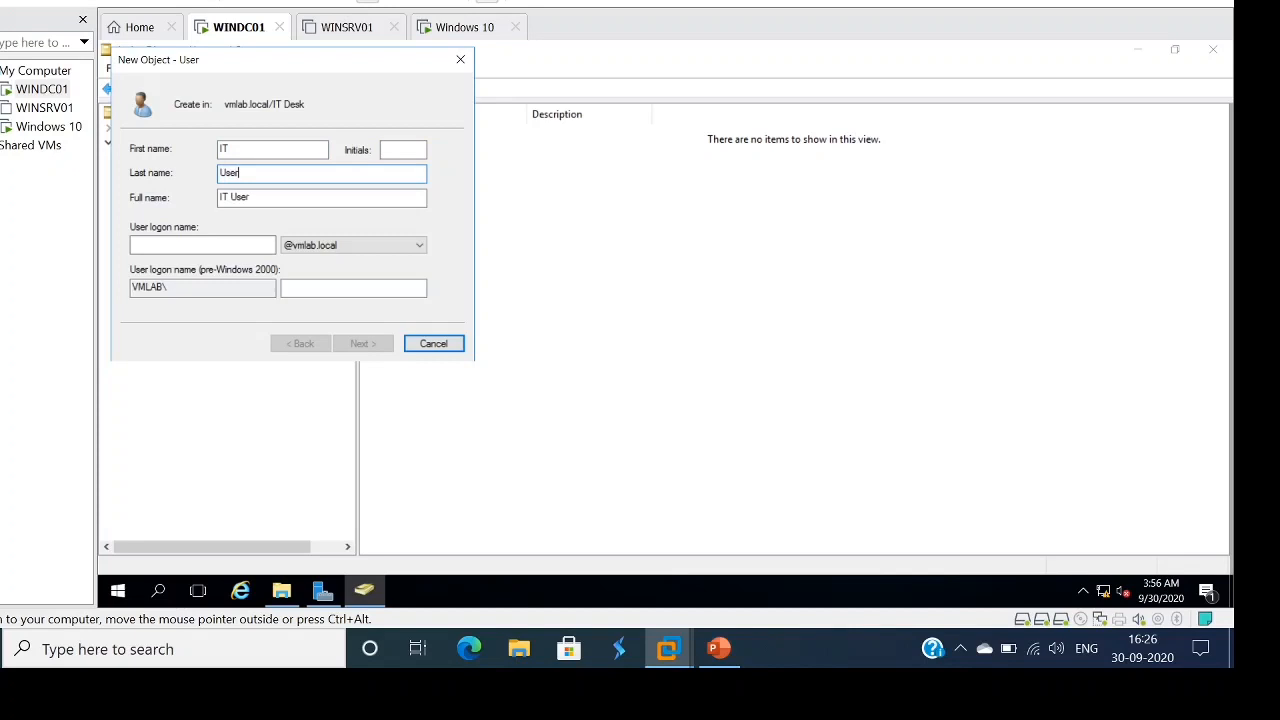
key(Tab)
key(Tab)
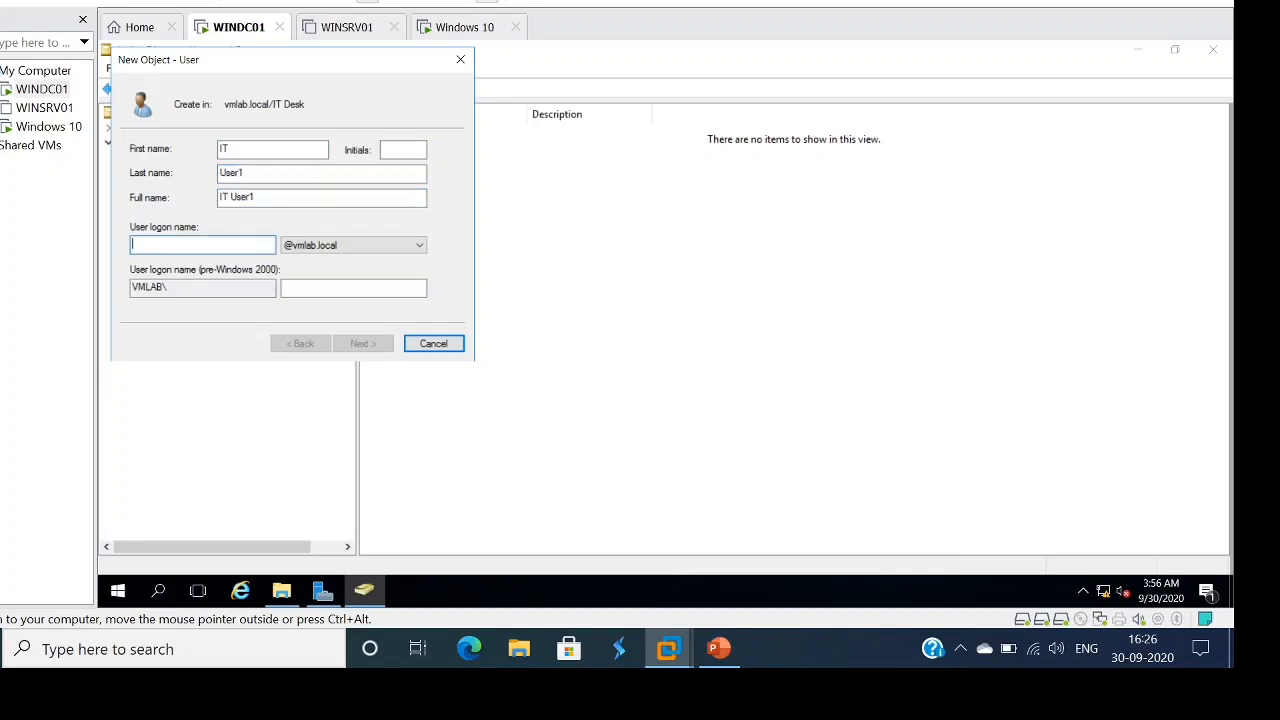
text(ITU)
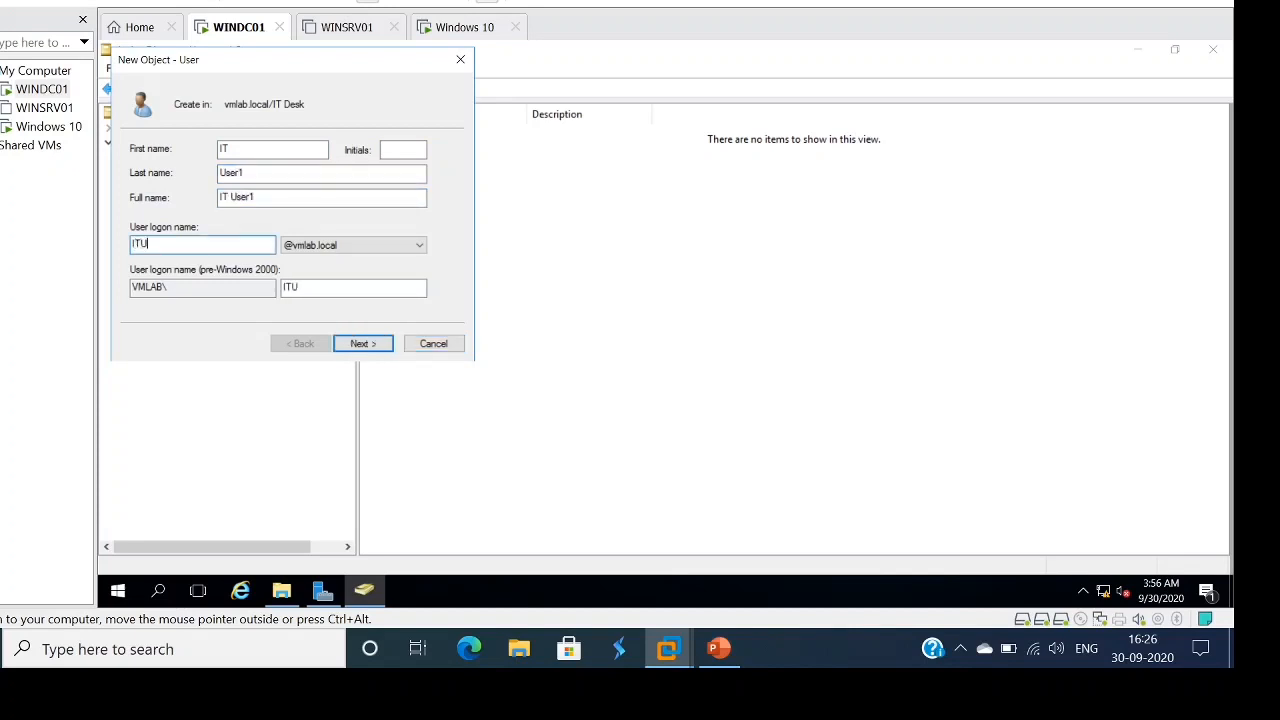
text(ser1)
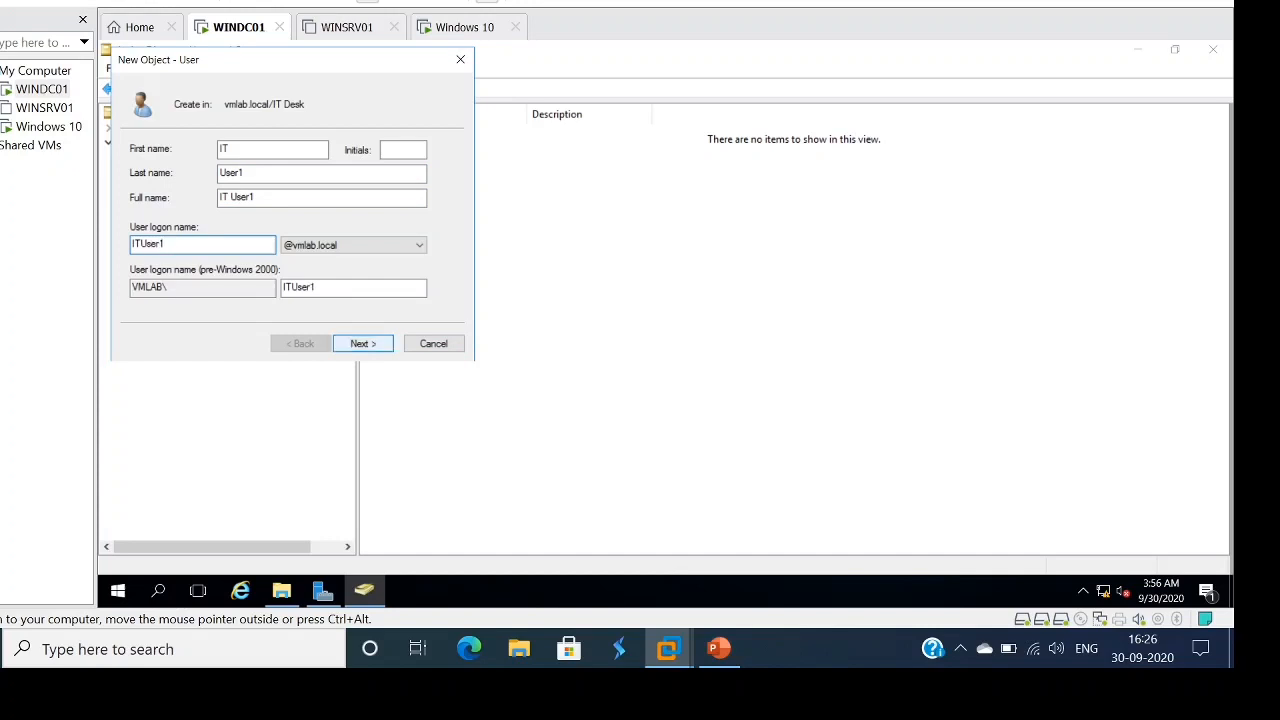
- Enter the password twice, make it unchangeable and never expiring, and finish creating IT User1
click(363, 343)
text(••••••••)
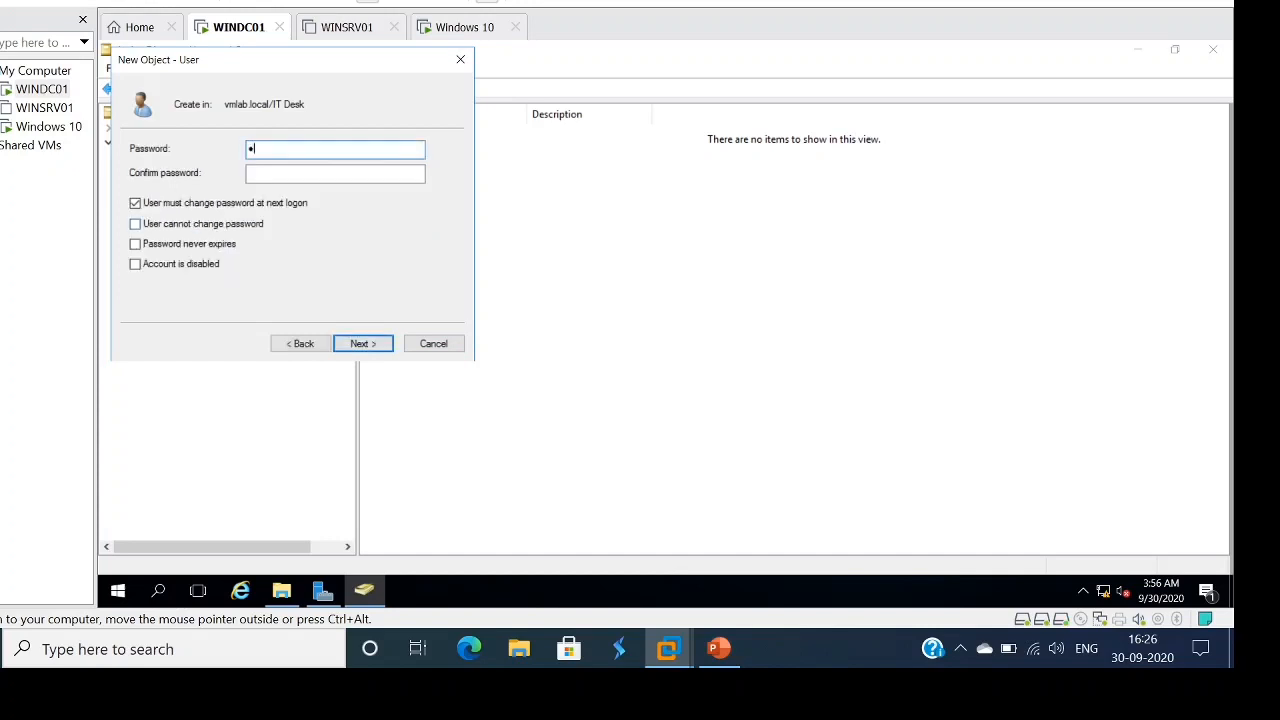
text(••••)
key(Tab)
text(••••••••••)
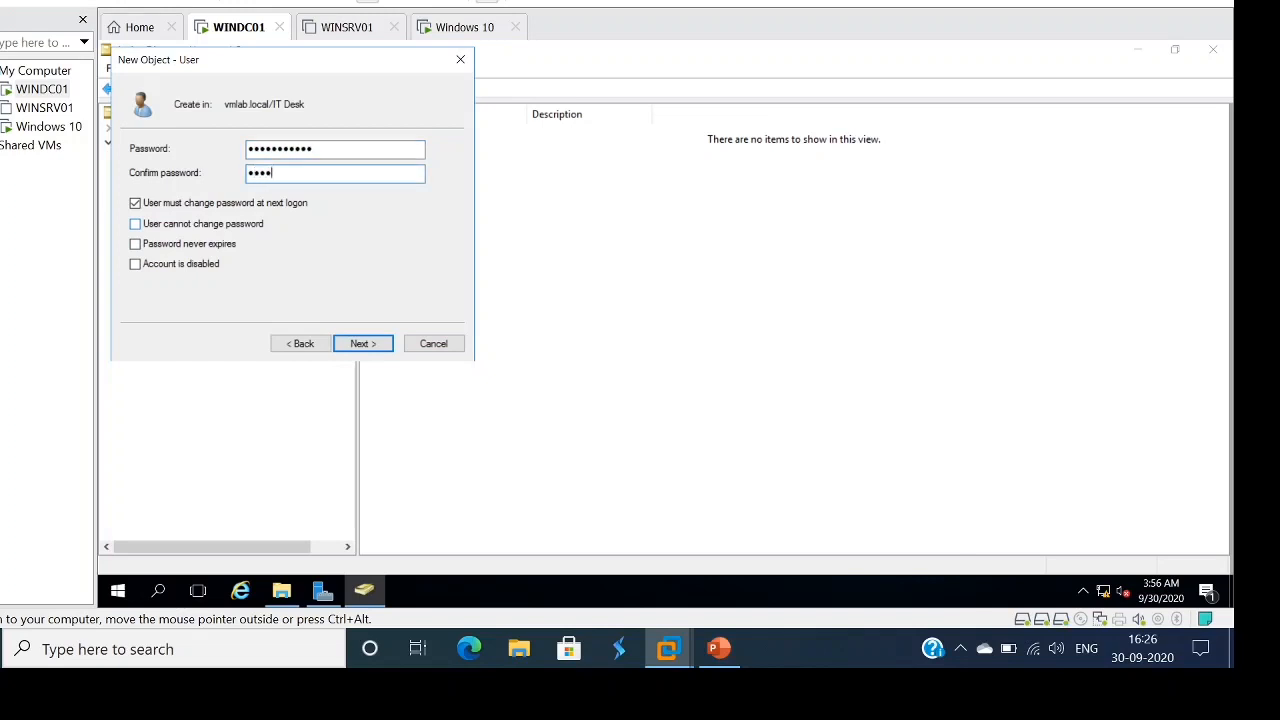
text(••)
click(135, 203)
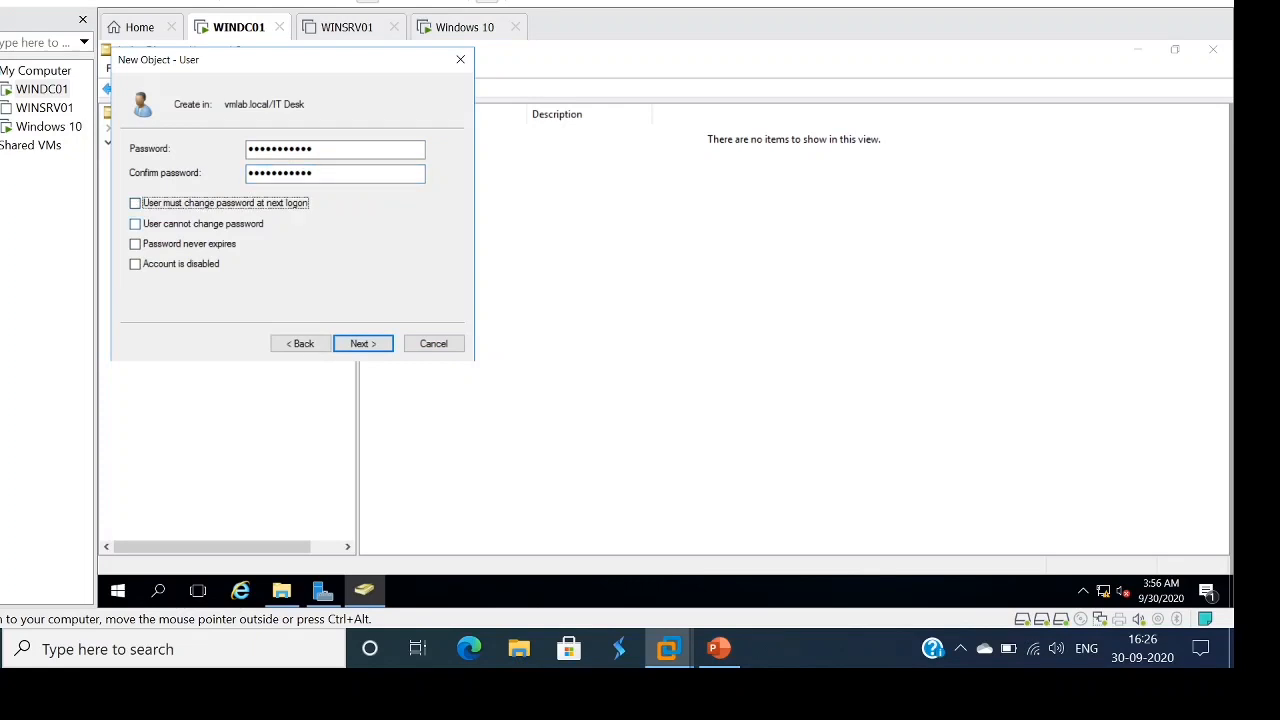
click(135, 224)
click(135, 244)
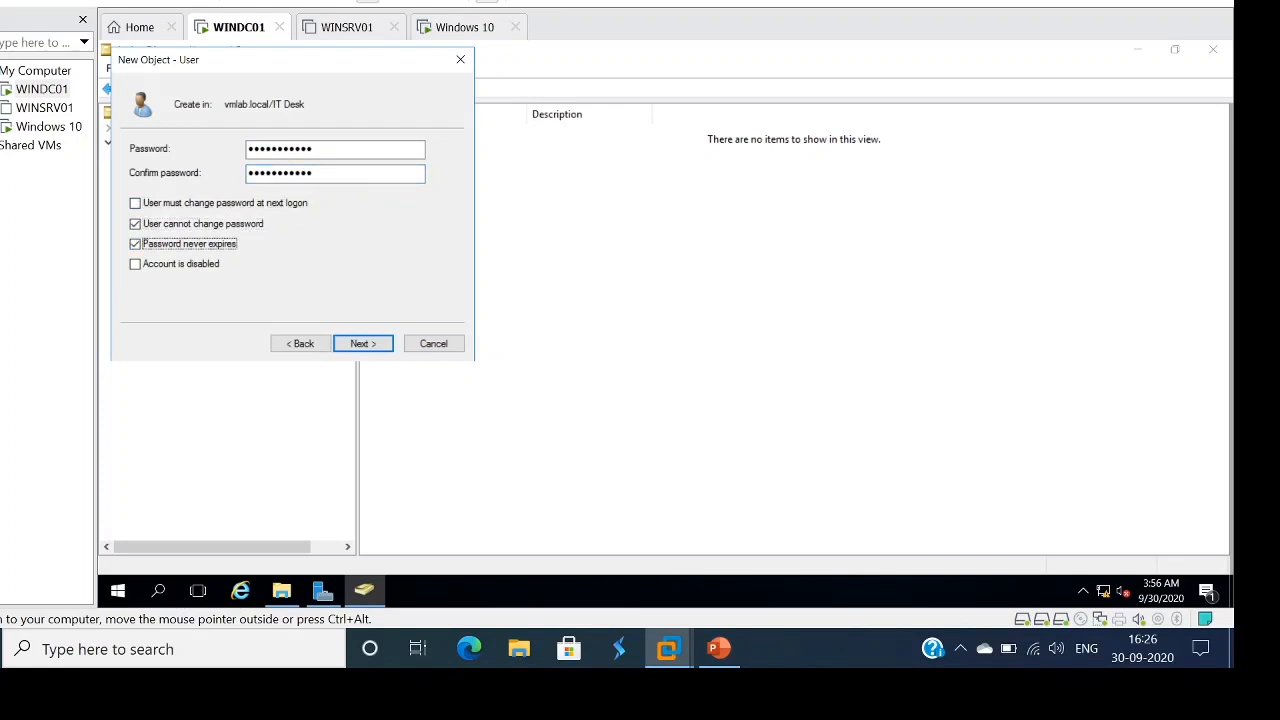
click(363, 343)
click(363, 343)
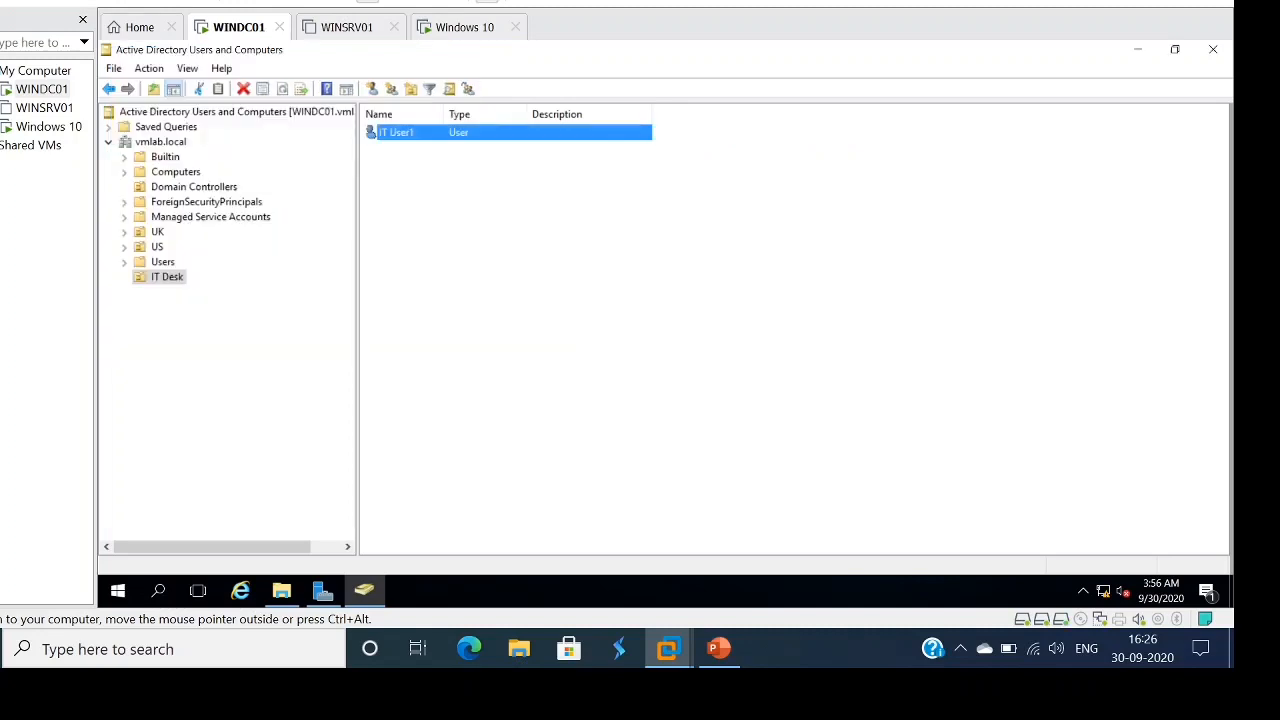
- Start a new user in IT Desk with first name IT, last name User2, logon ITUser2
click(590, 285)
right_click(590, 285)
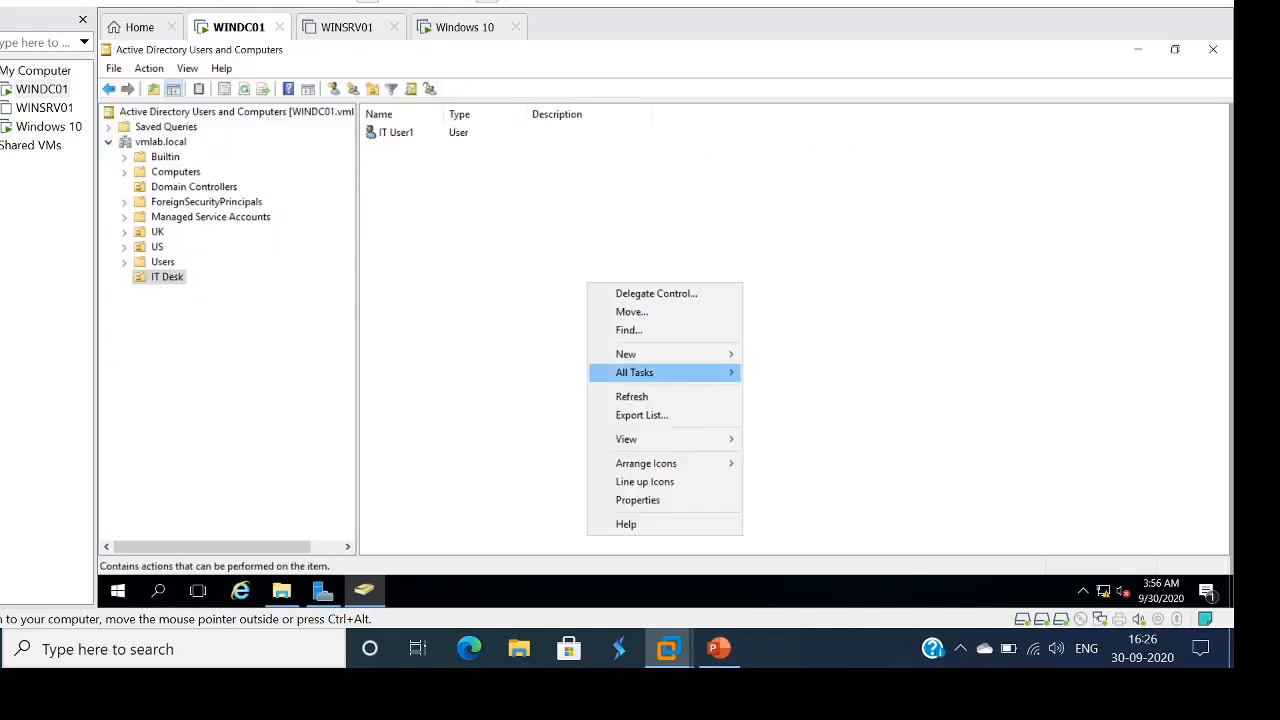
mouse_move(650, 354)
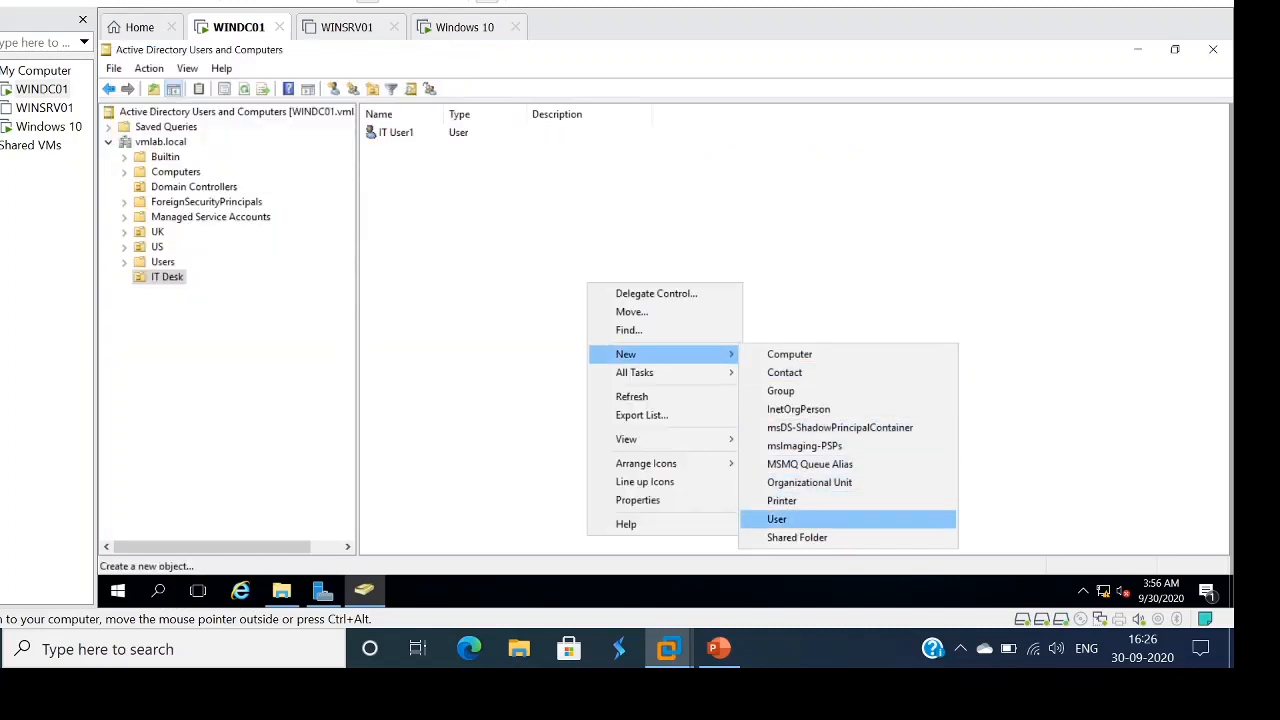
click(776, 519)
text(IT)
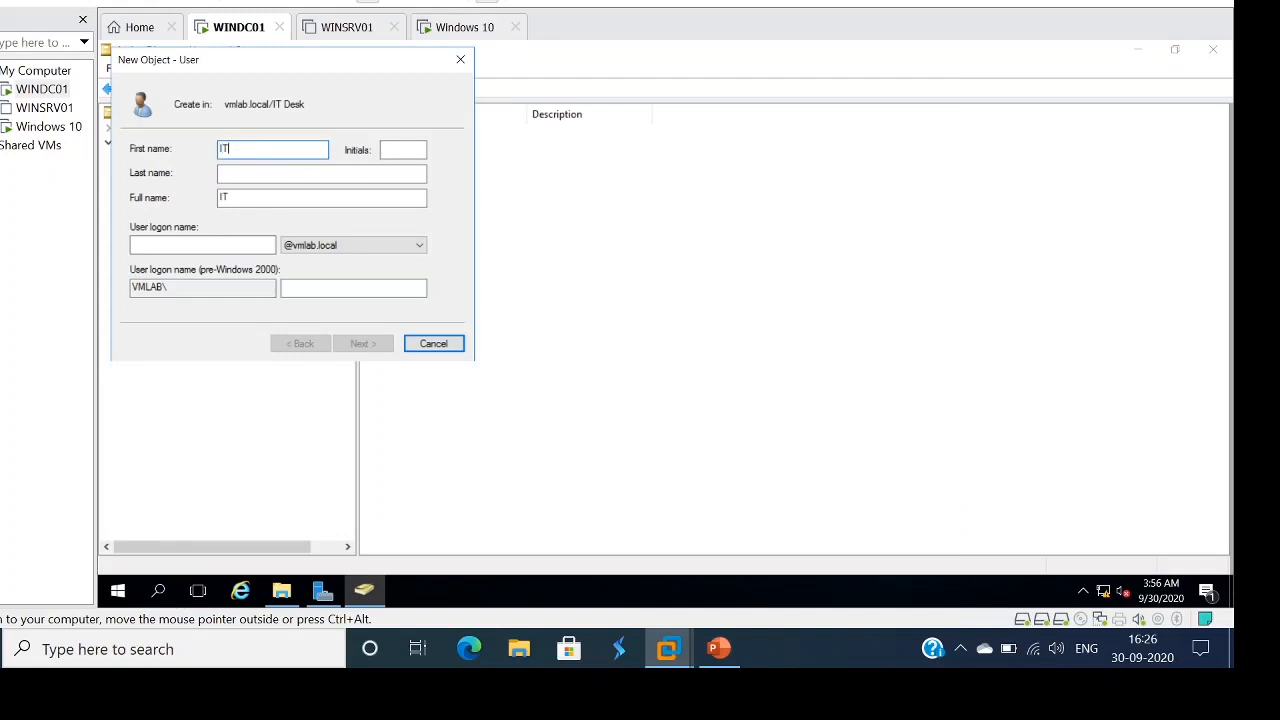
key(Tab)
key(Tab)
text(Use)
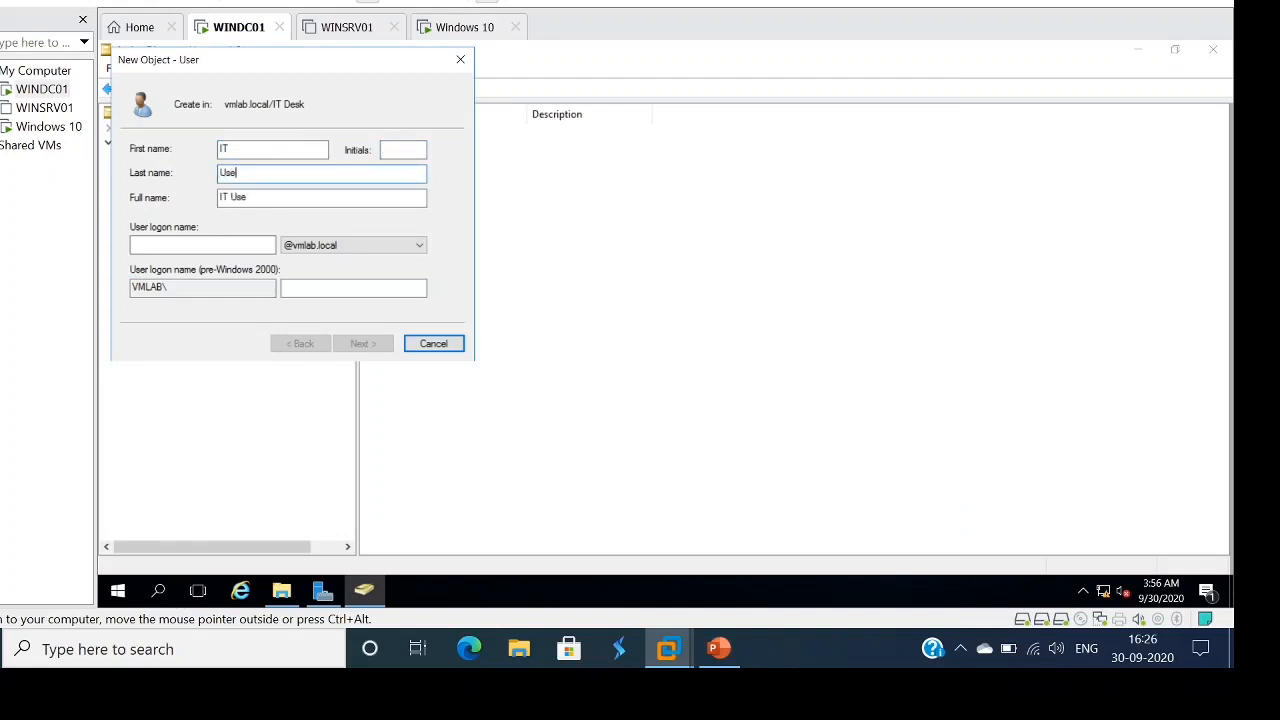
text(r2)
key(Tab)
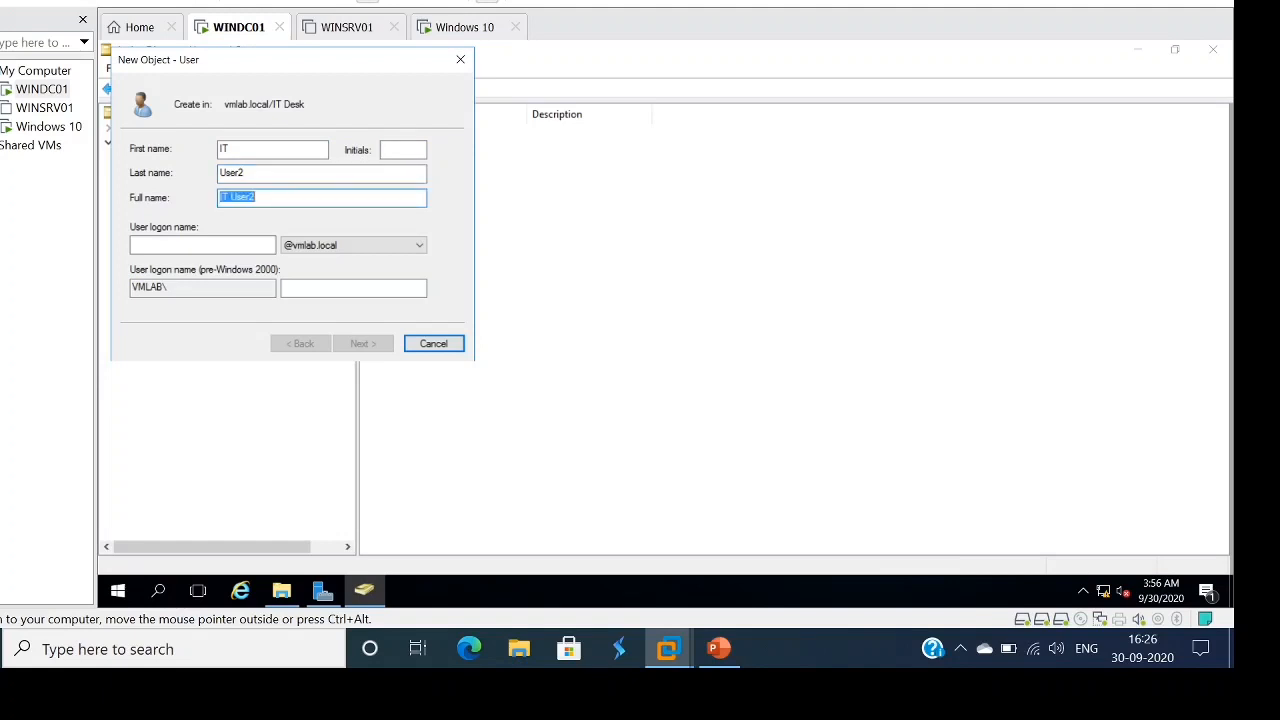
key(Tab)
text(ITUse)
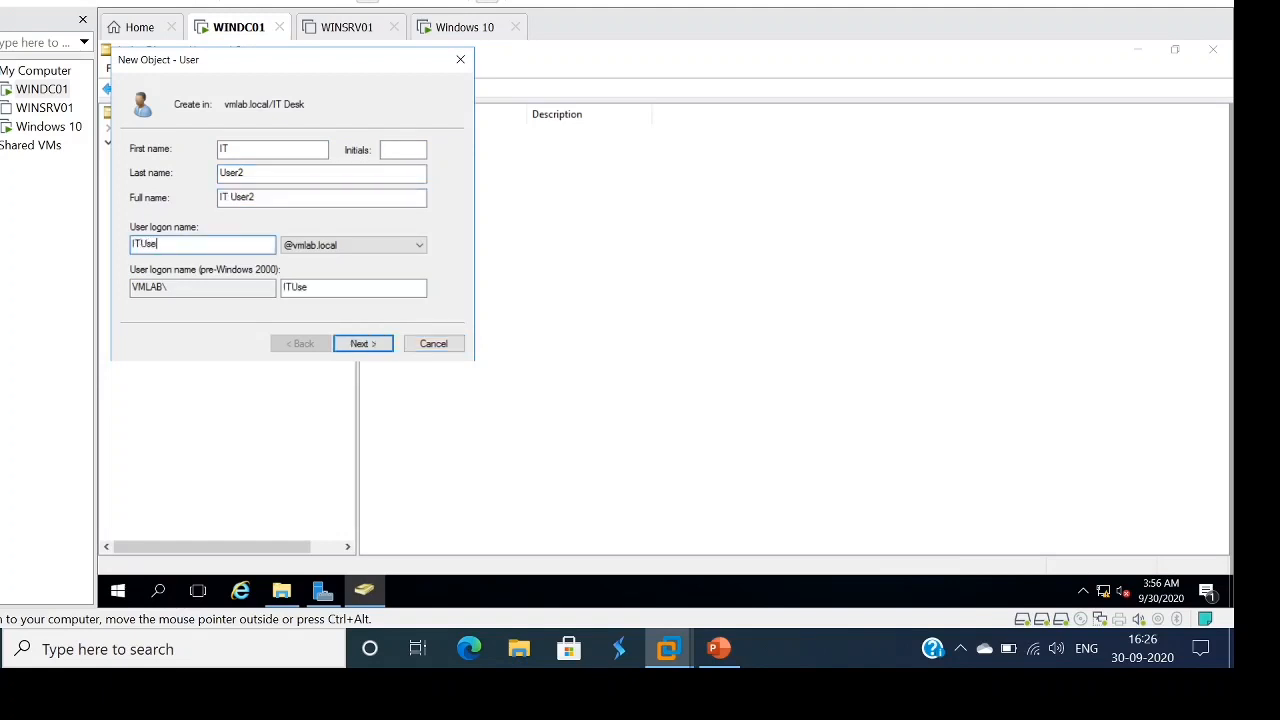
text(r2)
key(Tab)
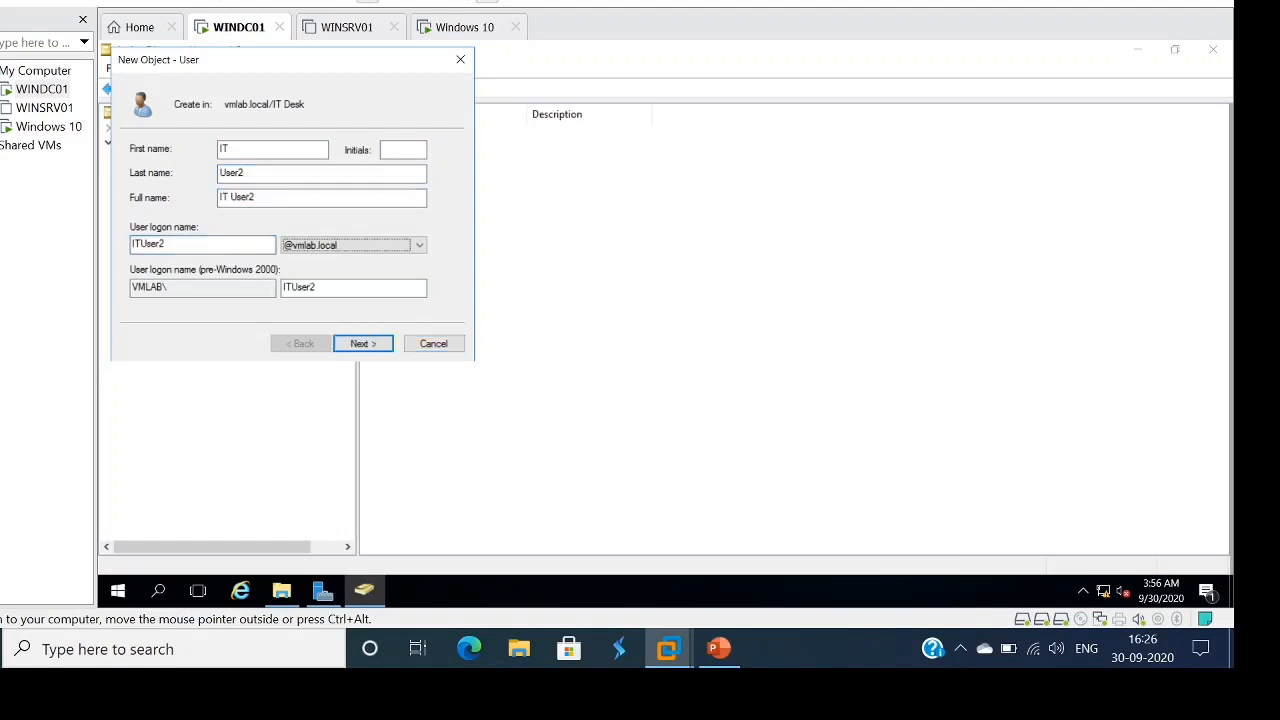
key(Return)
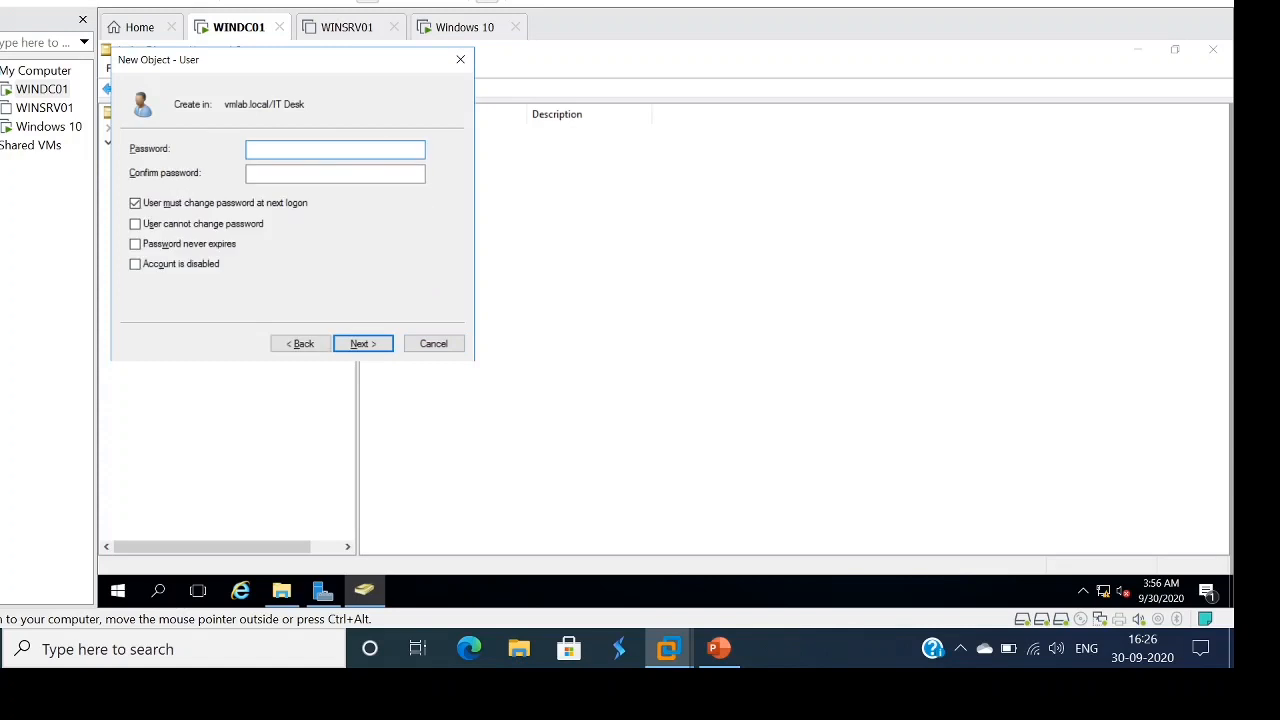
- Enter the account password twice, make it unchangeable and never expiring, and create IT User2
text(P@ssw0rd1123)
key(Tab)
text(P@ssw0rd)
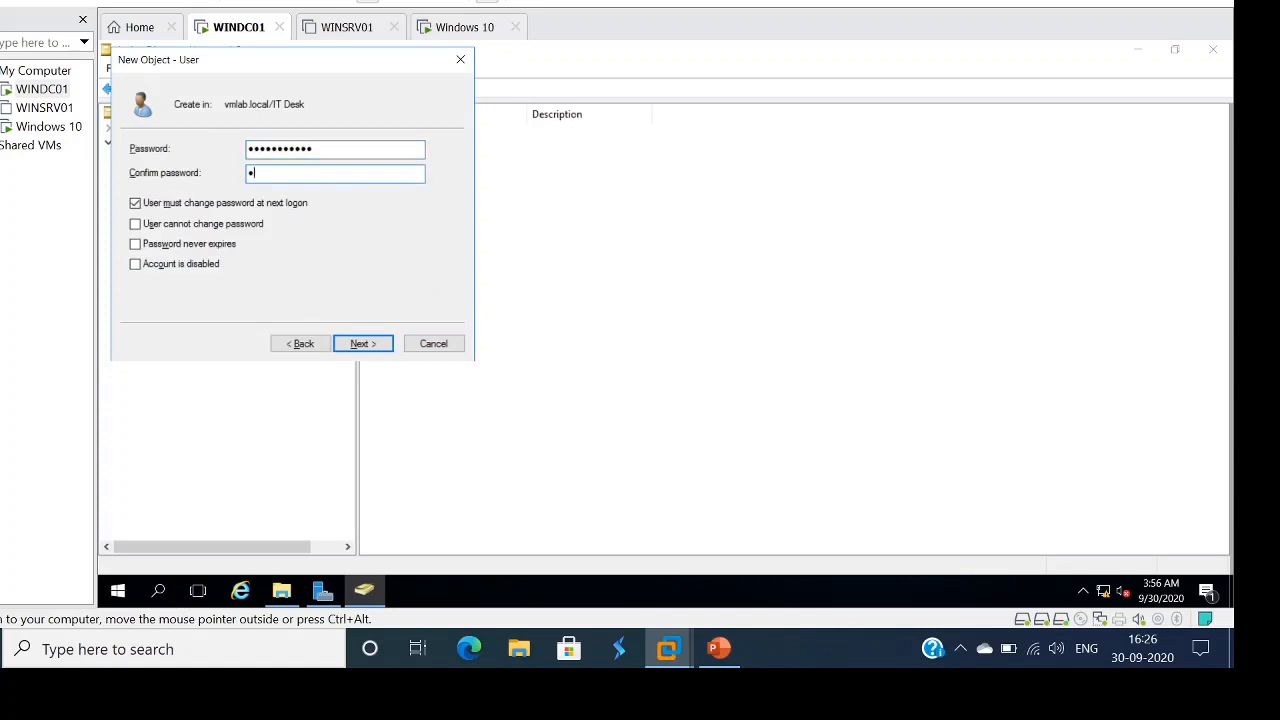
text(1123)
key(ctrl+alt)
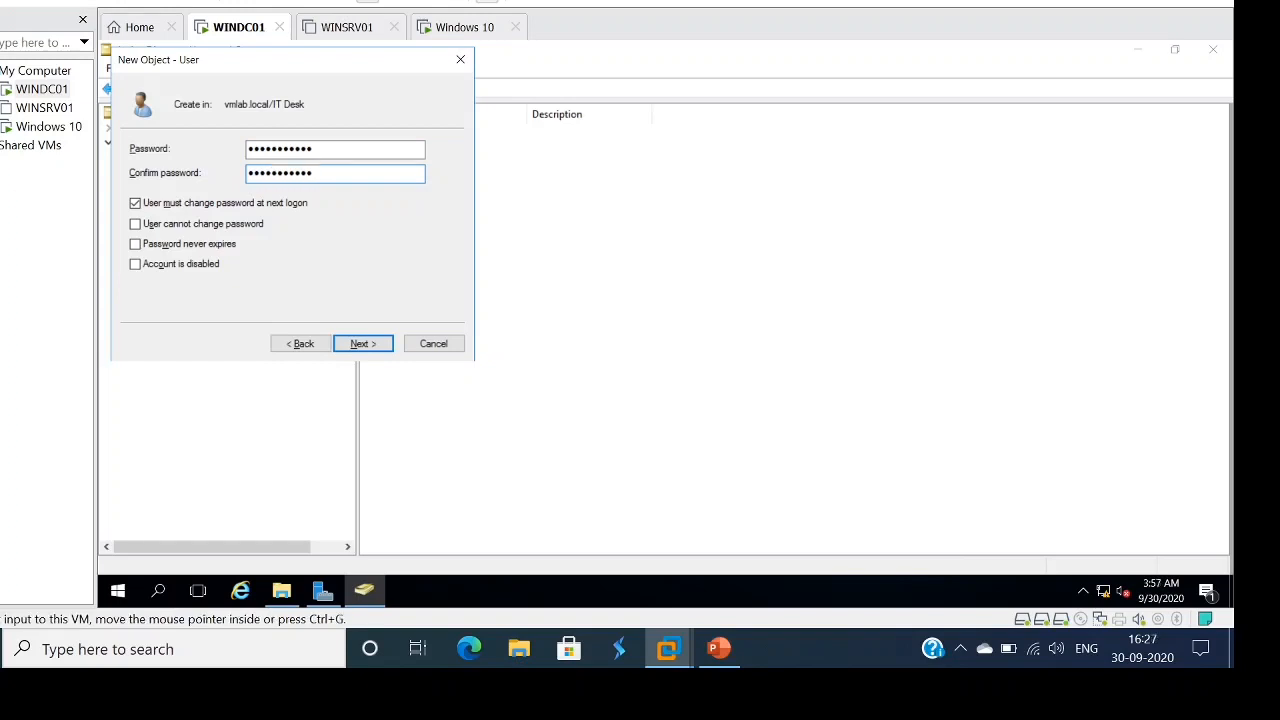
click(135, 203)
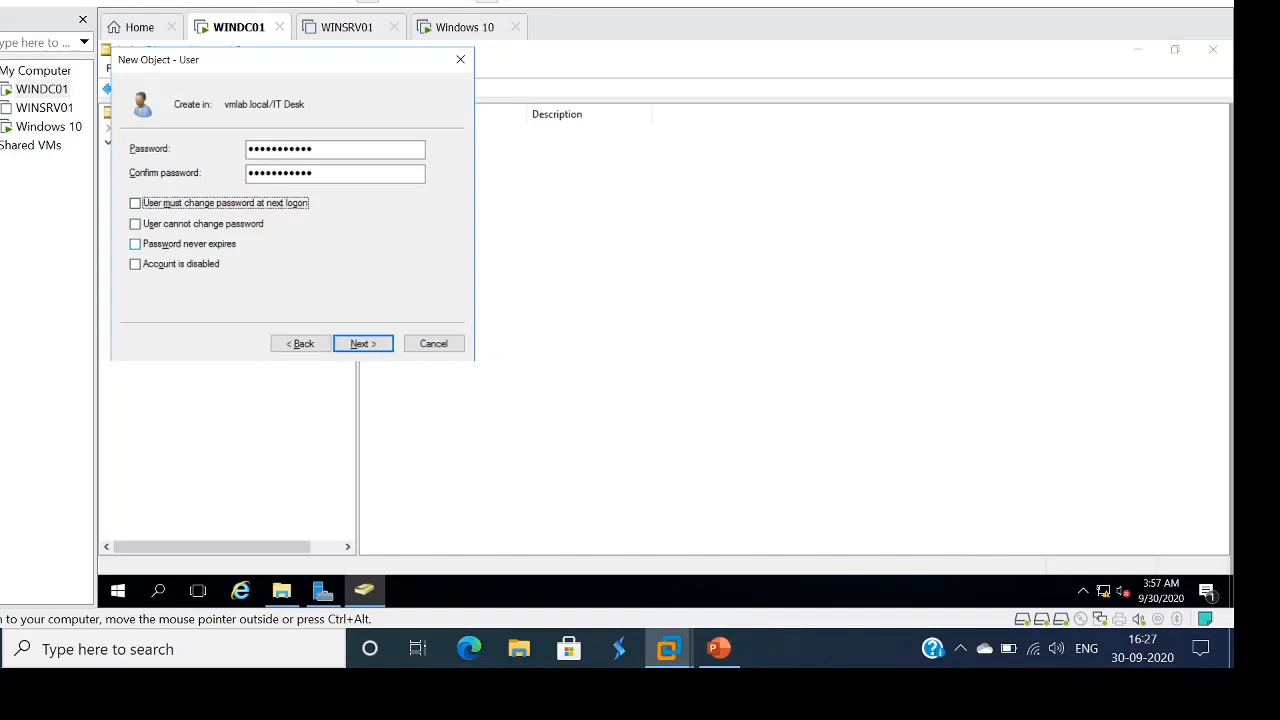
click(135, 244)
key(Return)
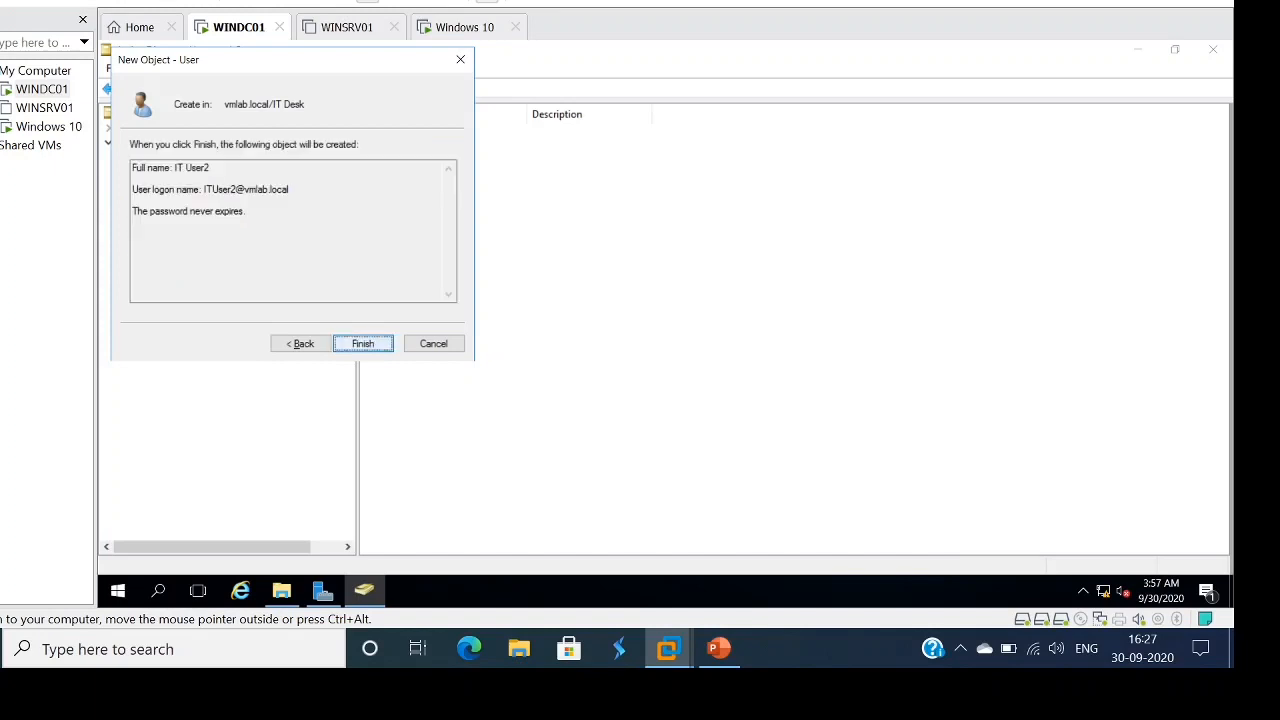
click(301, 343)
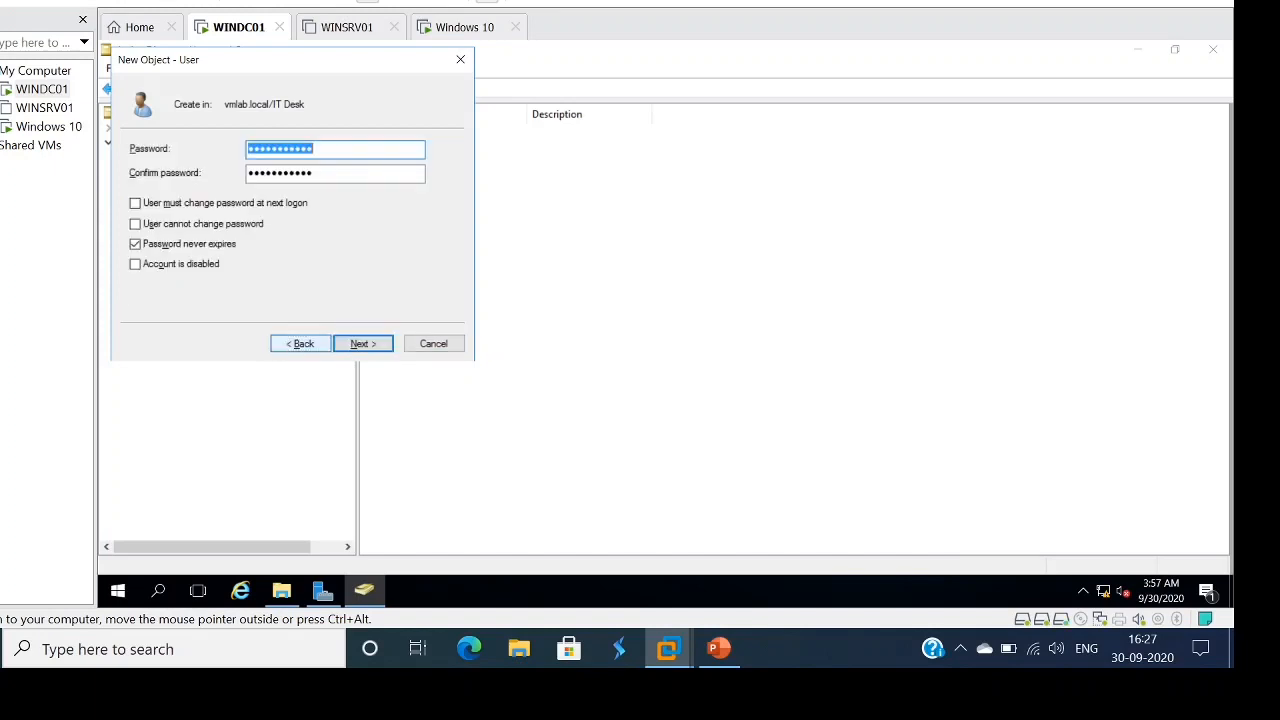
click(135, 224)
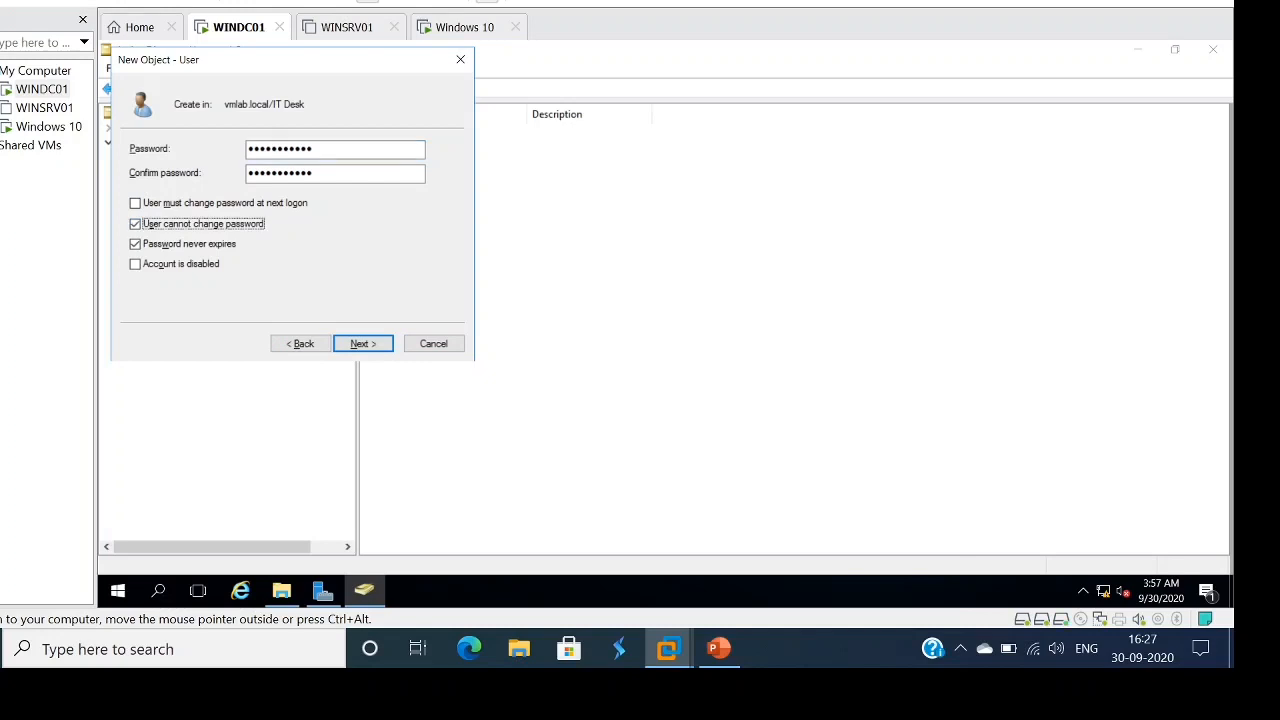
key(Return)
key(Return)
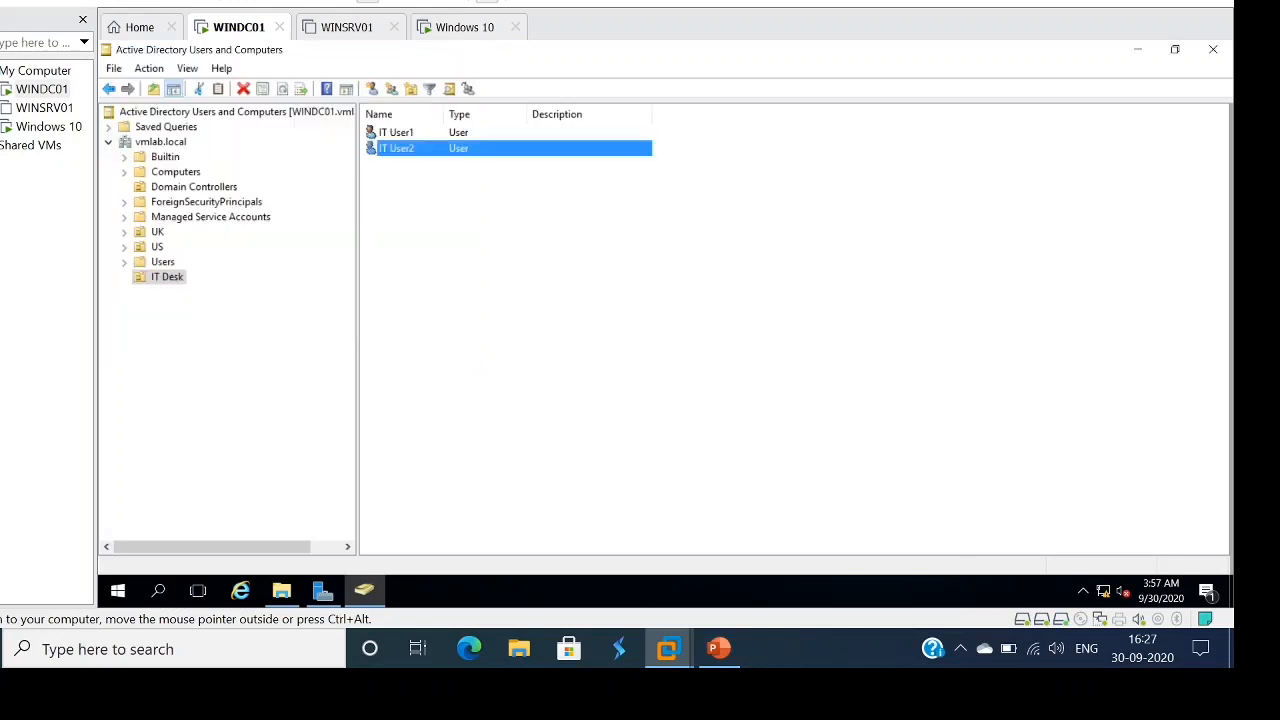
click(500, 300)
- Start a new user in IT Desk with first name IT, last name User3, logon ITUser3
right_click(525, 215)
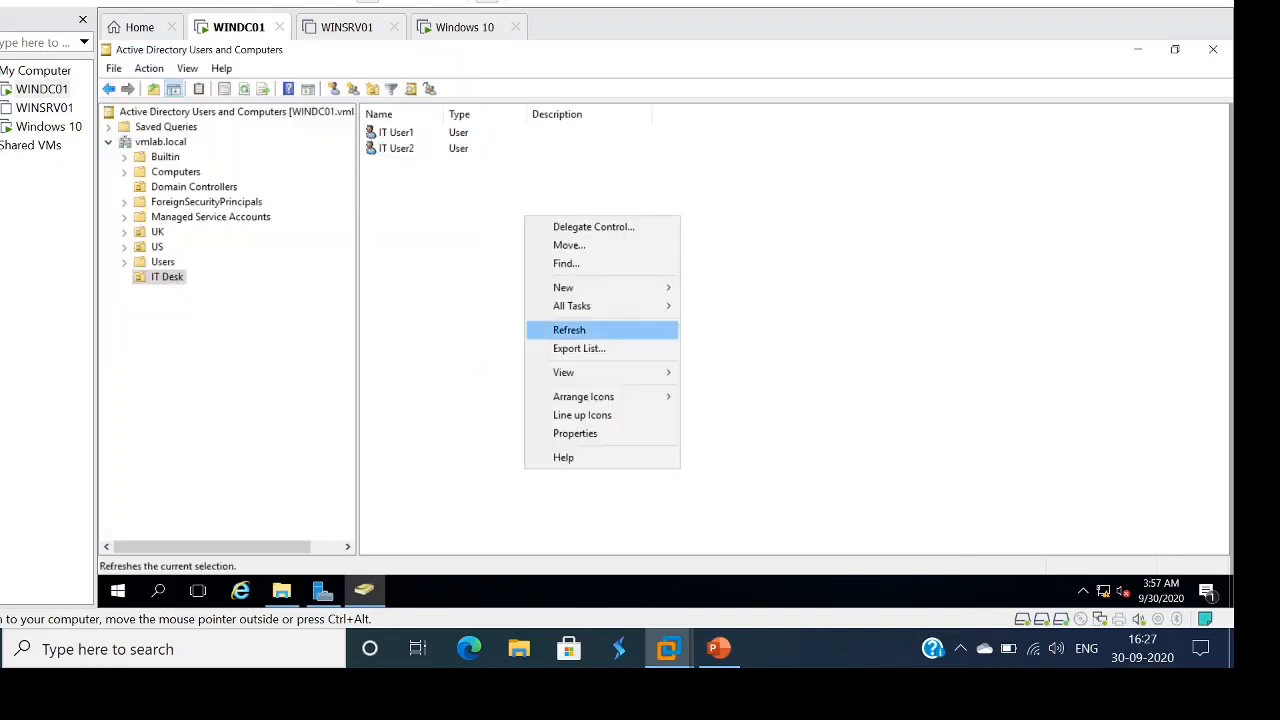
mouse_move(600, 287)
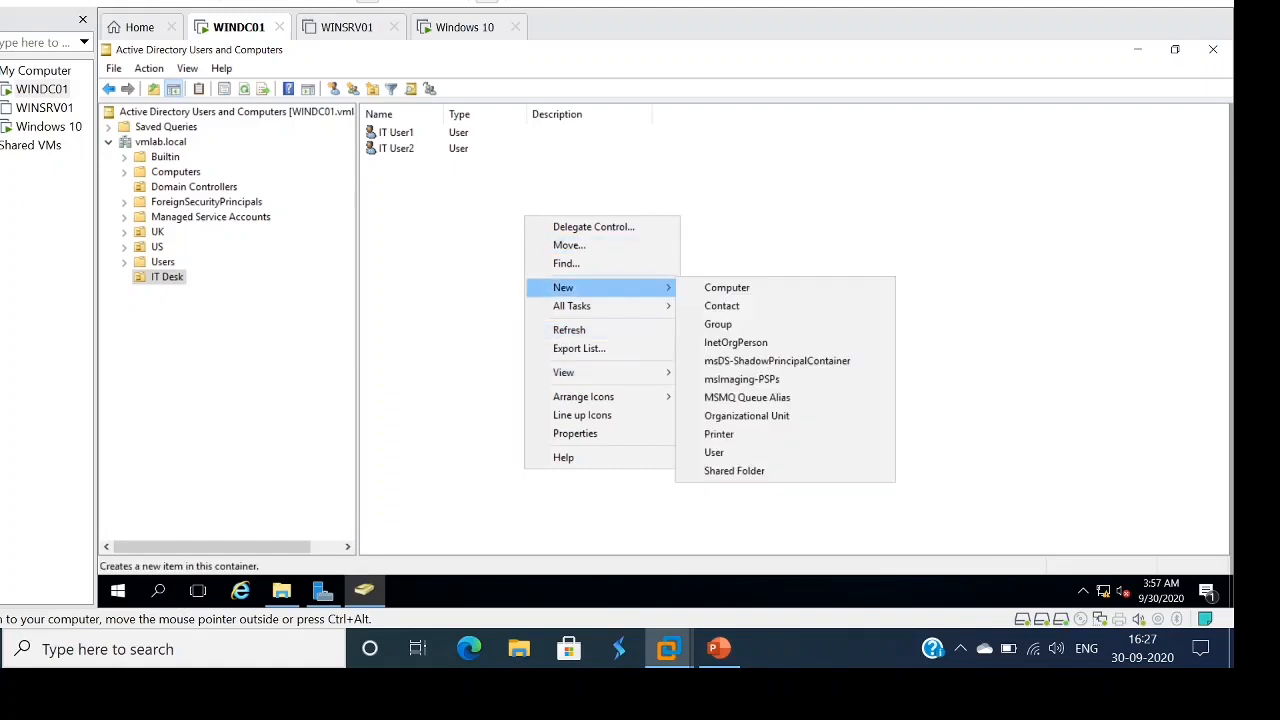
click(714, 452)
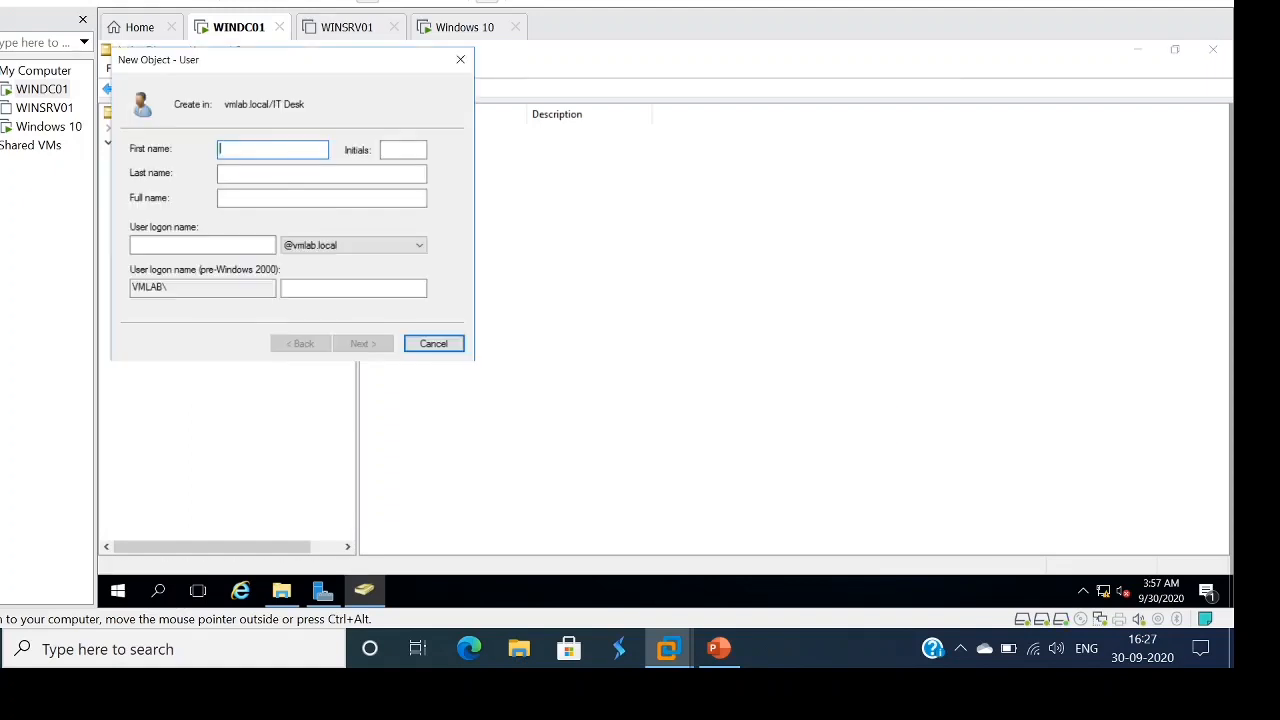
text(IT)
key(Tab)
key(Tab)
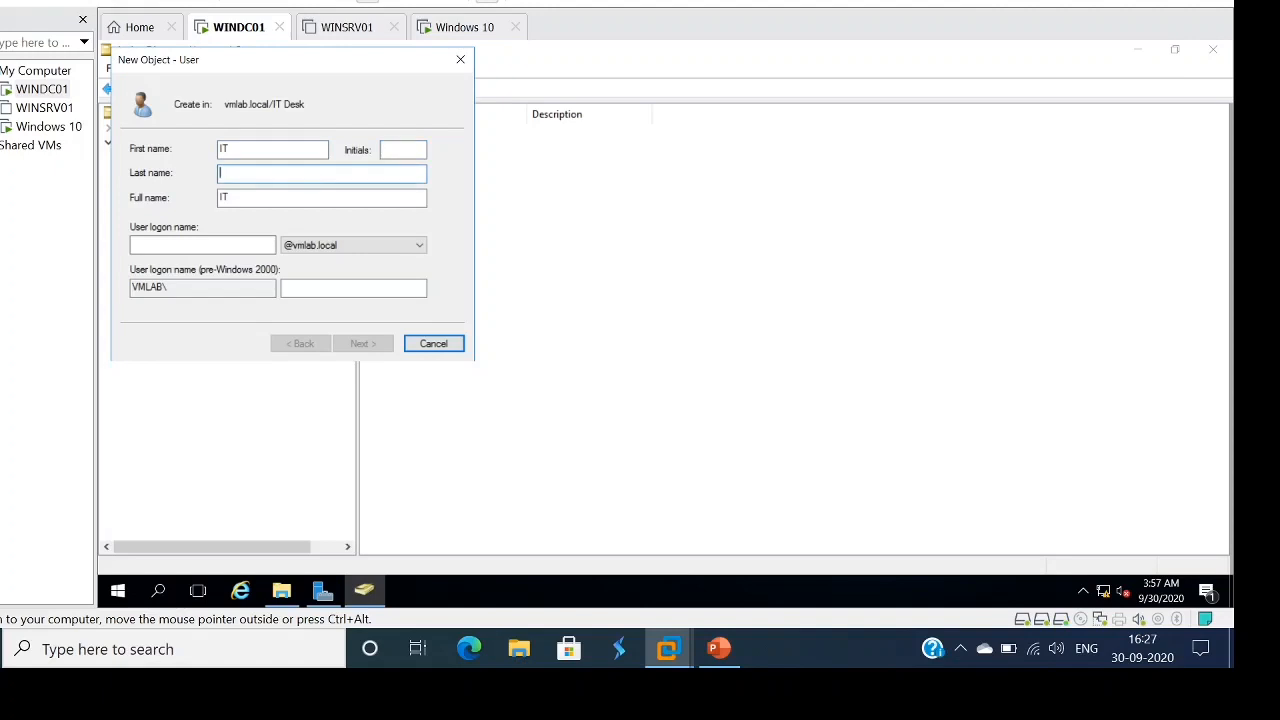
text(User3)
key(Tab)
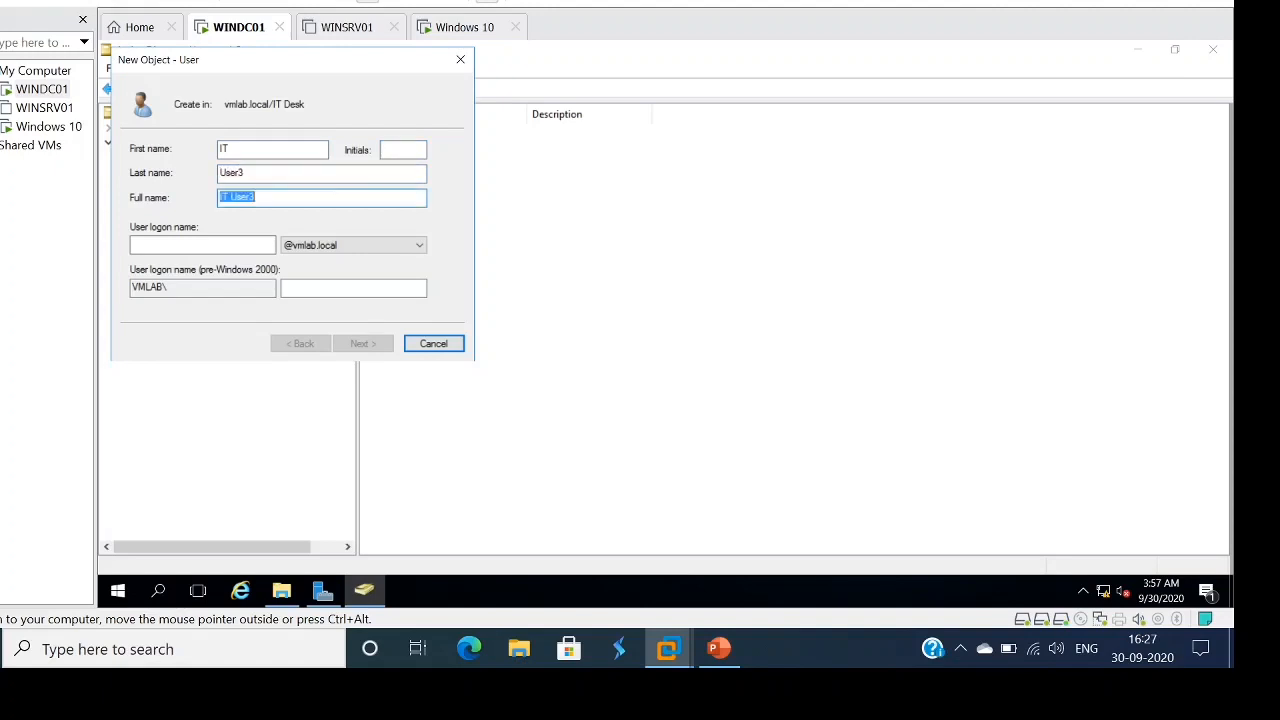
key(Tab)
text(ITUser3)
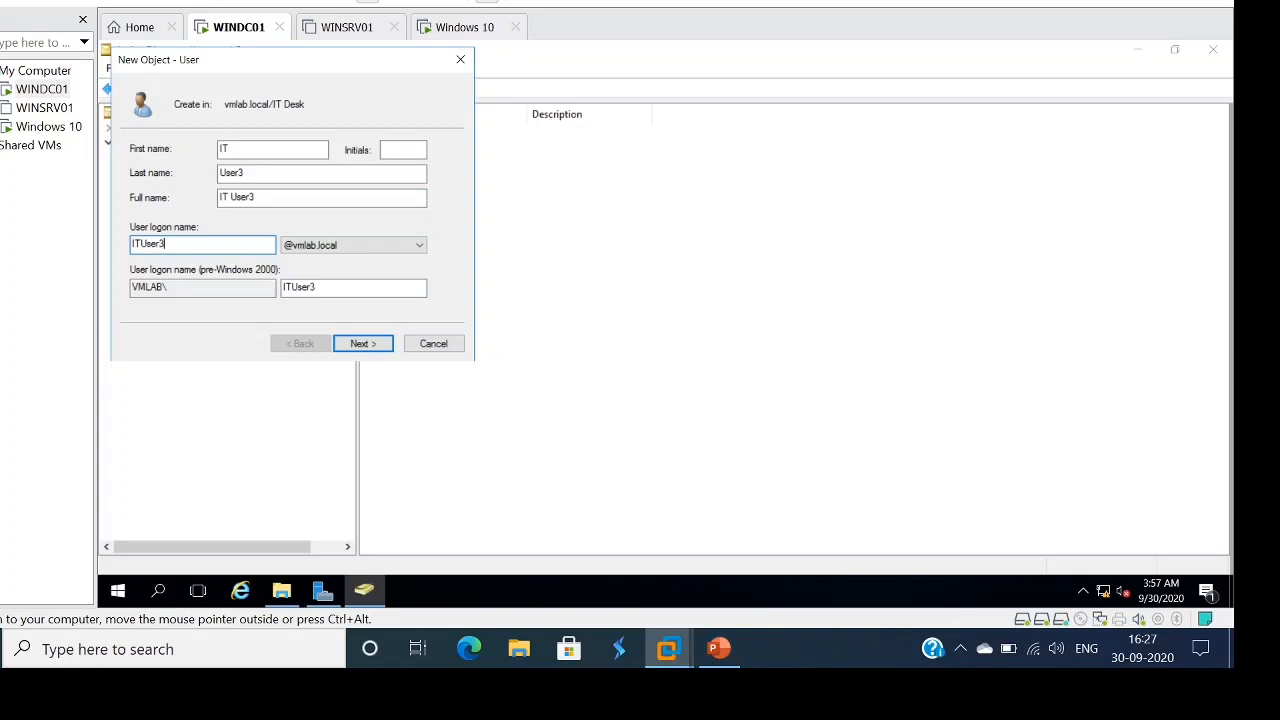
key(Tab)
key(Return)
- Give IT User3 a non-expiring, unchangeable password, finish the account, then switch to PowerPoint
text(•••••••)
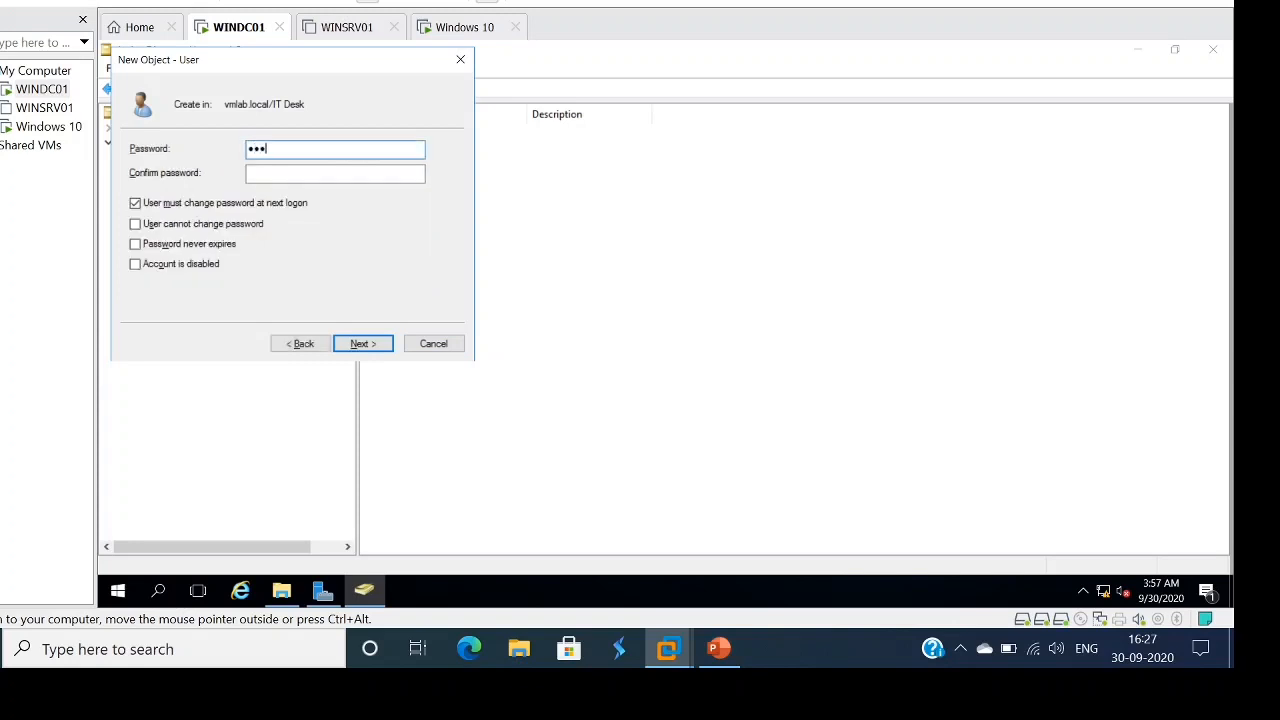
text(•••••)
key(Tab)
text(••••••••••)
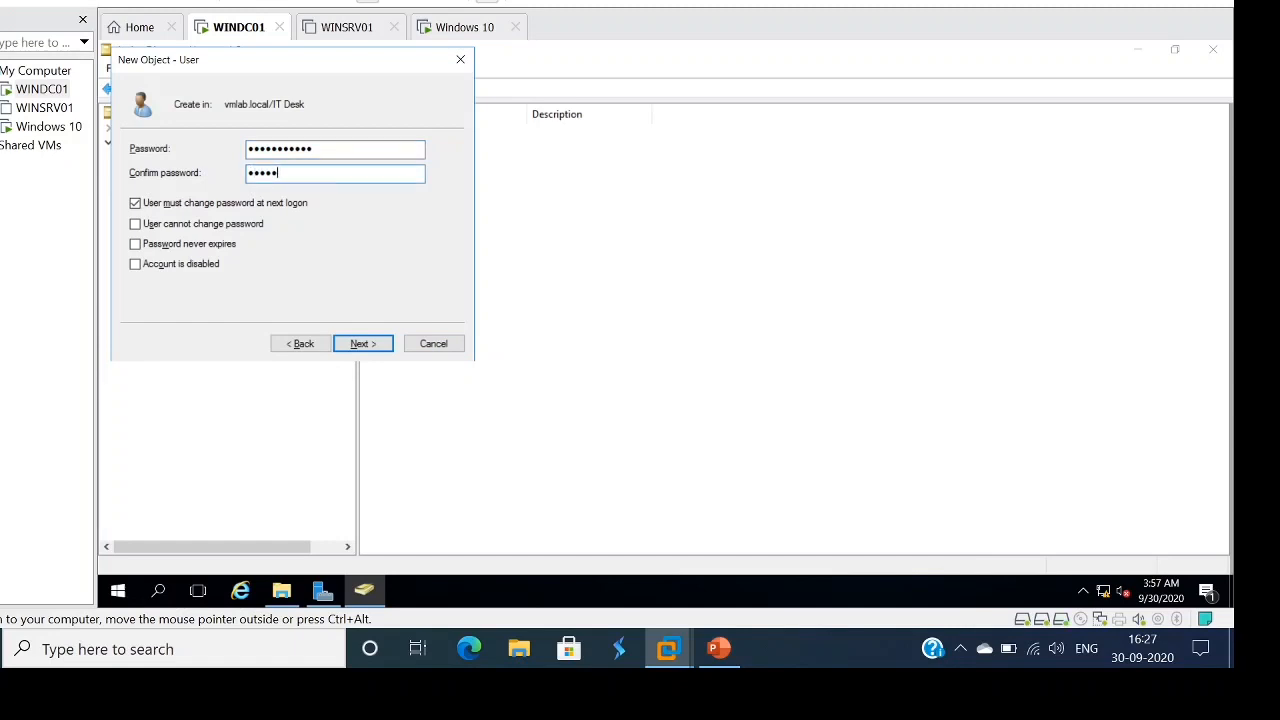
text(••)
click(136, 204)
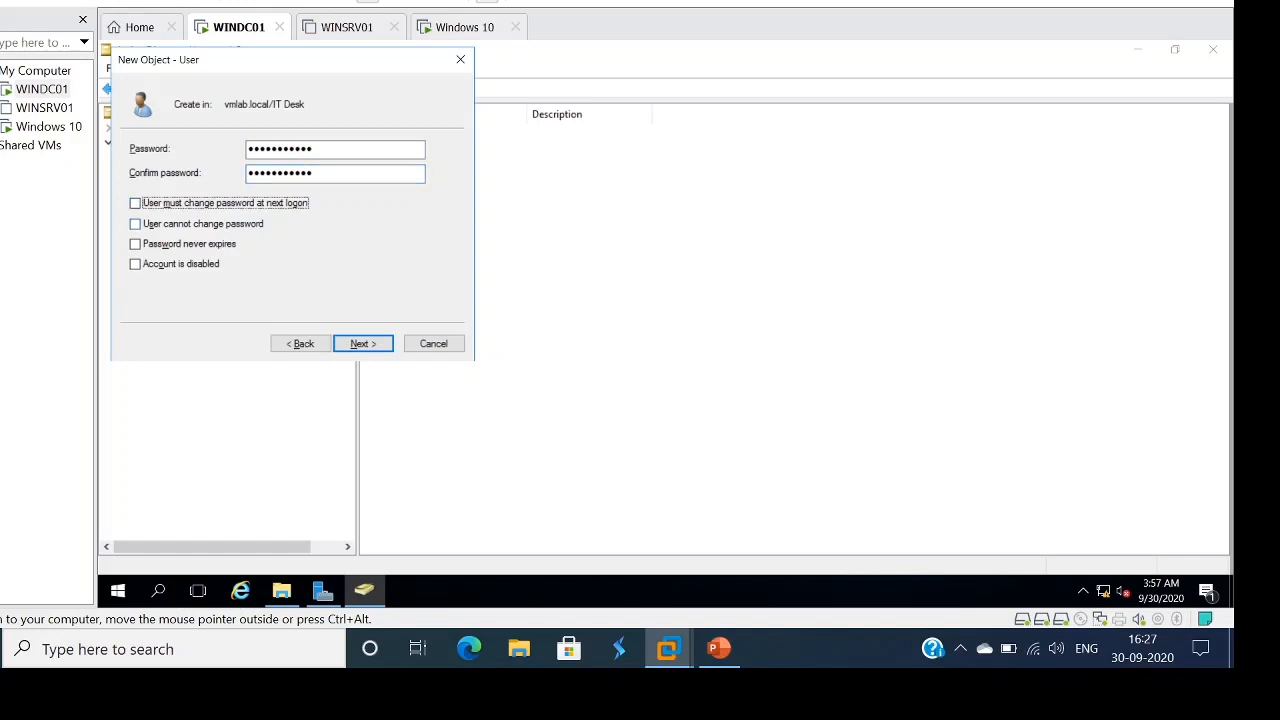
click(135, 224)
click(135, 244)
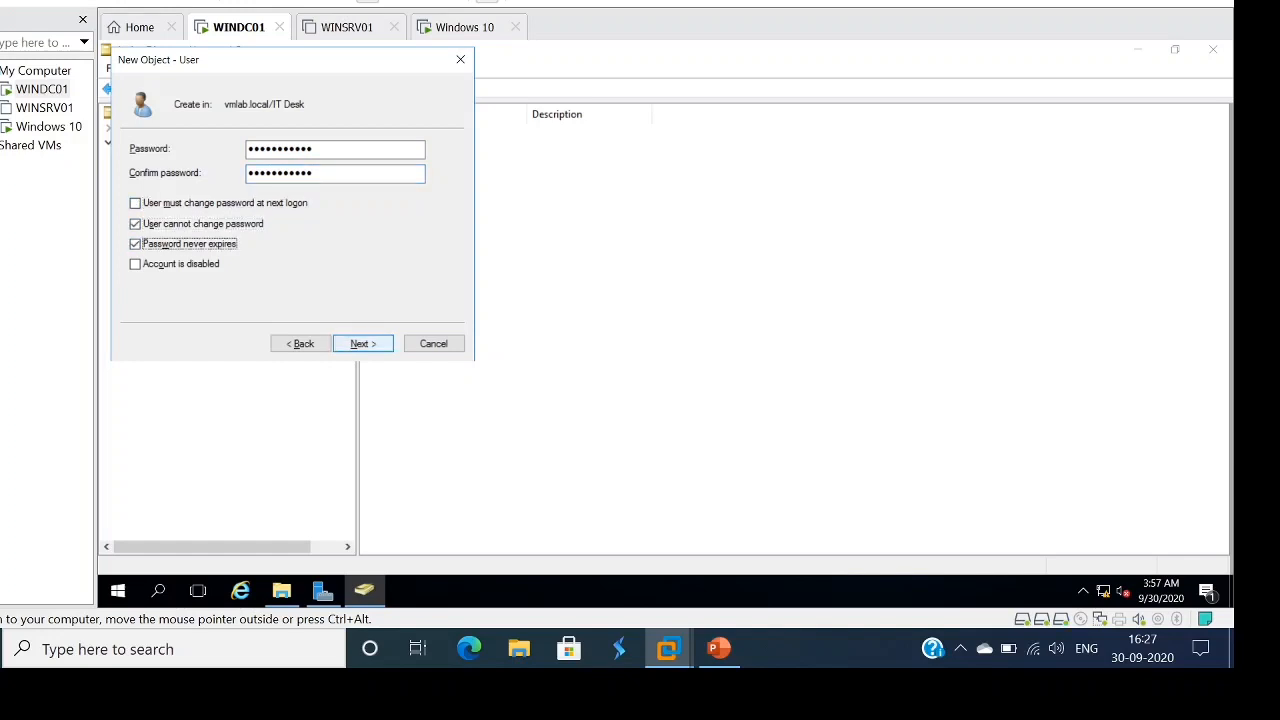
click(362, 344)
click(362, 344)
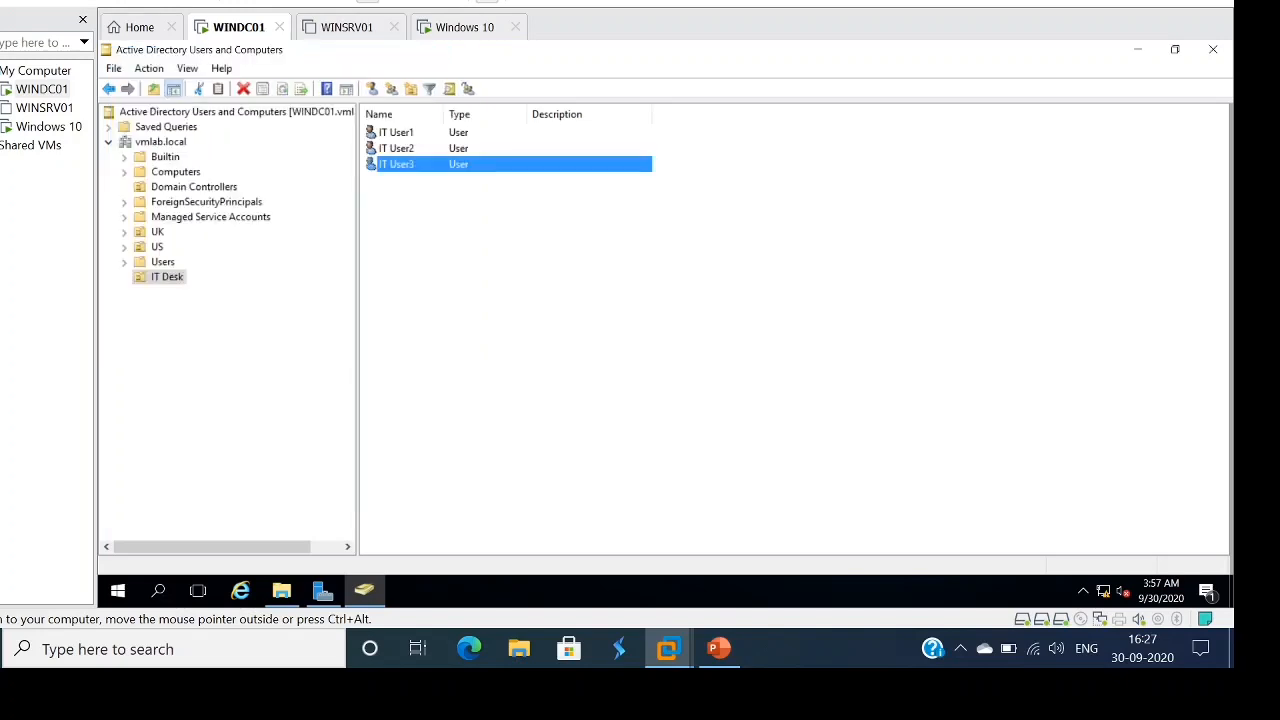
click(462, 308)
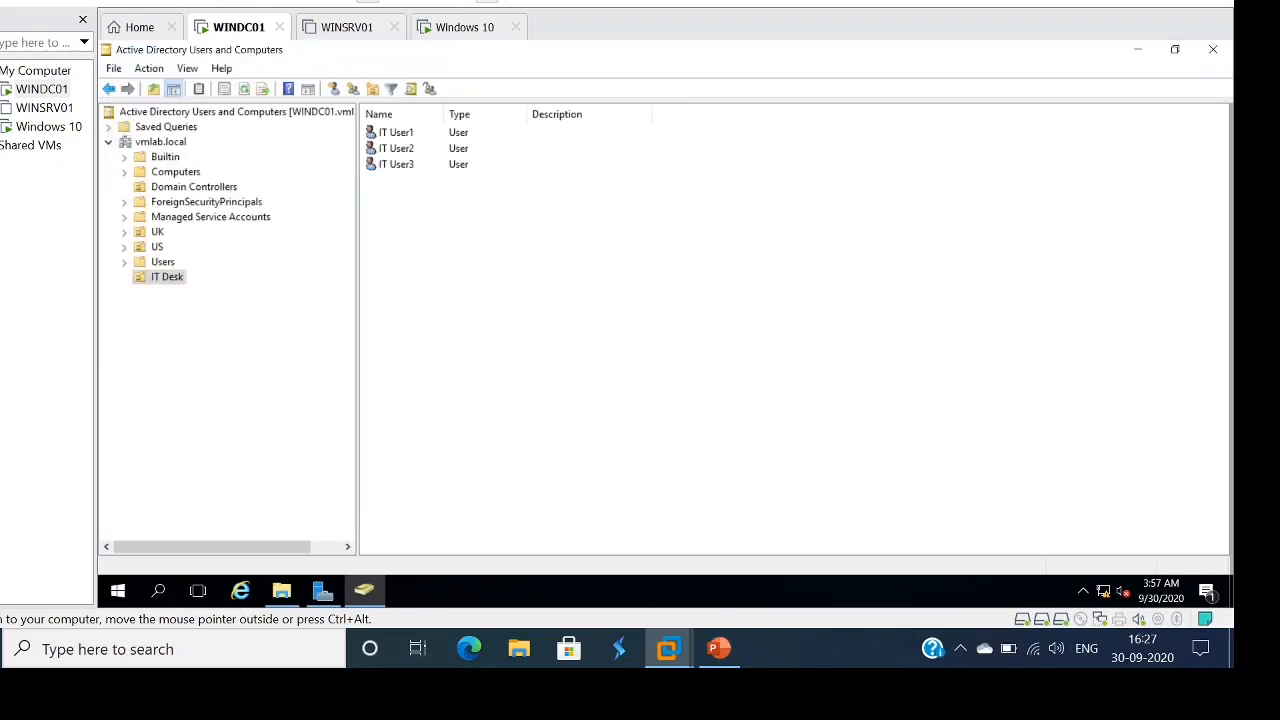
click(718, 648)
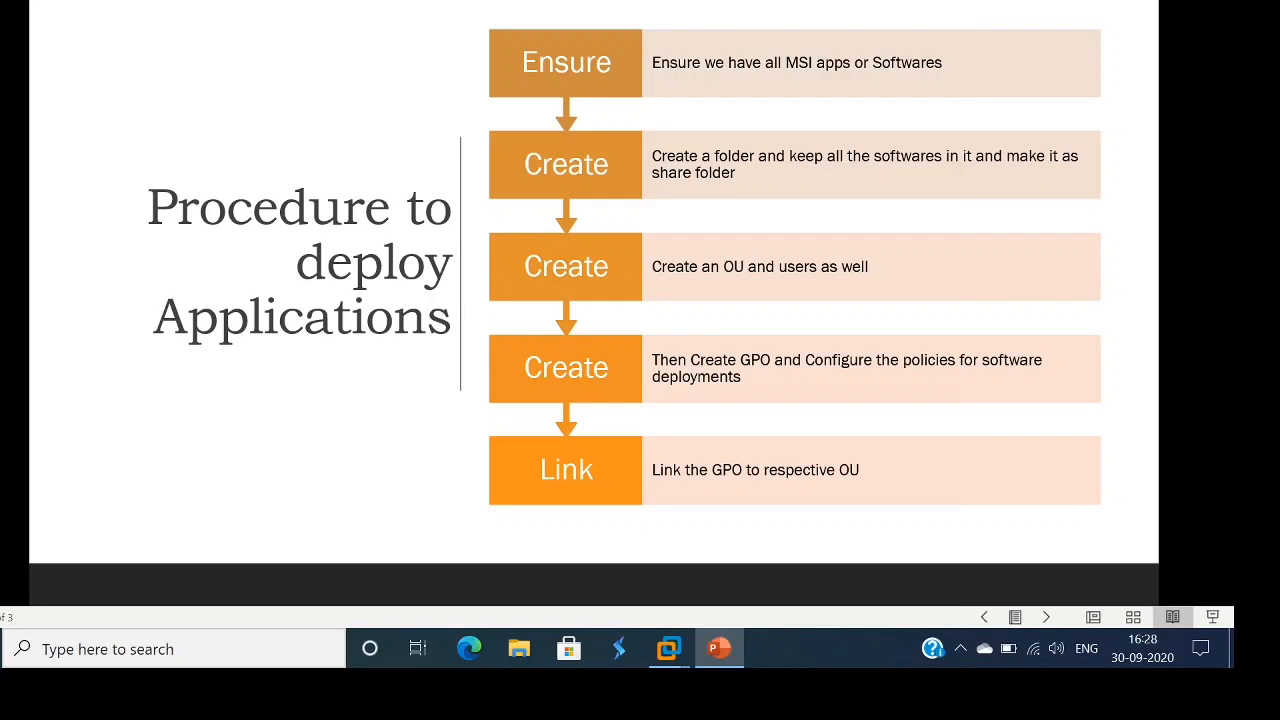
- Alt+Tab from the PowerPoint procedure slide back to the WINDC01 VMware console
key(alt+Tab)
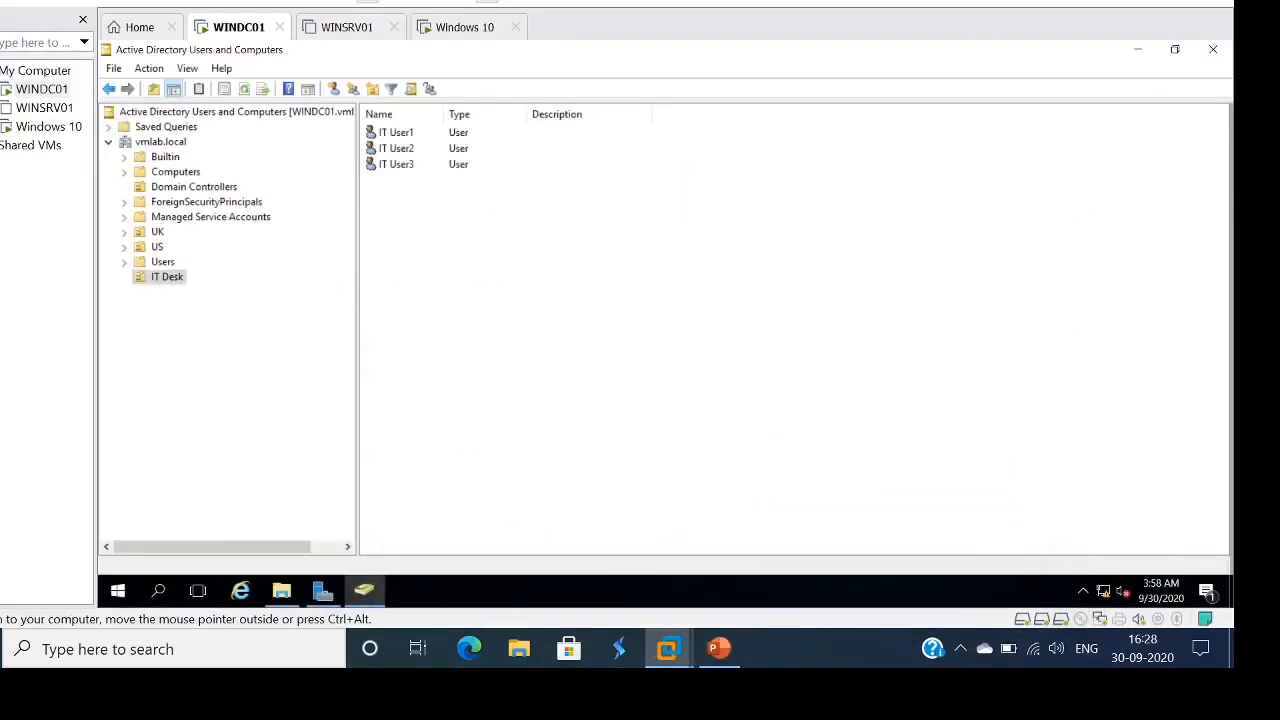
- Launch Group Policy Management and expand Forest > Domains > vmlab.local > Group Policy Objects
click(1137, 49)
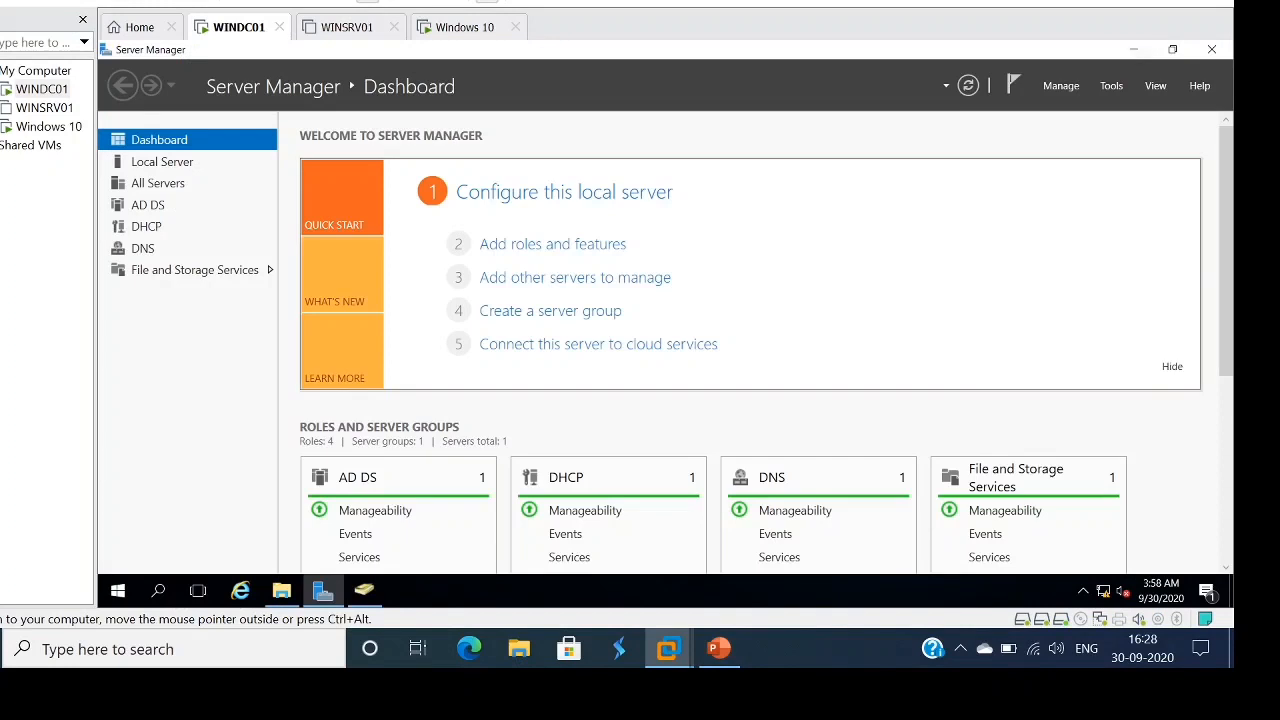
click(1111, 85)
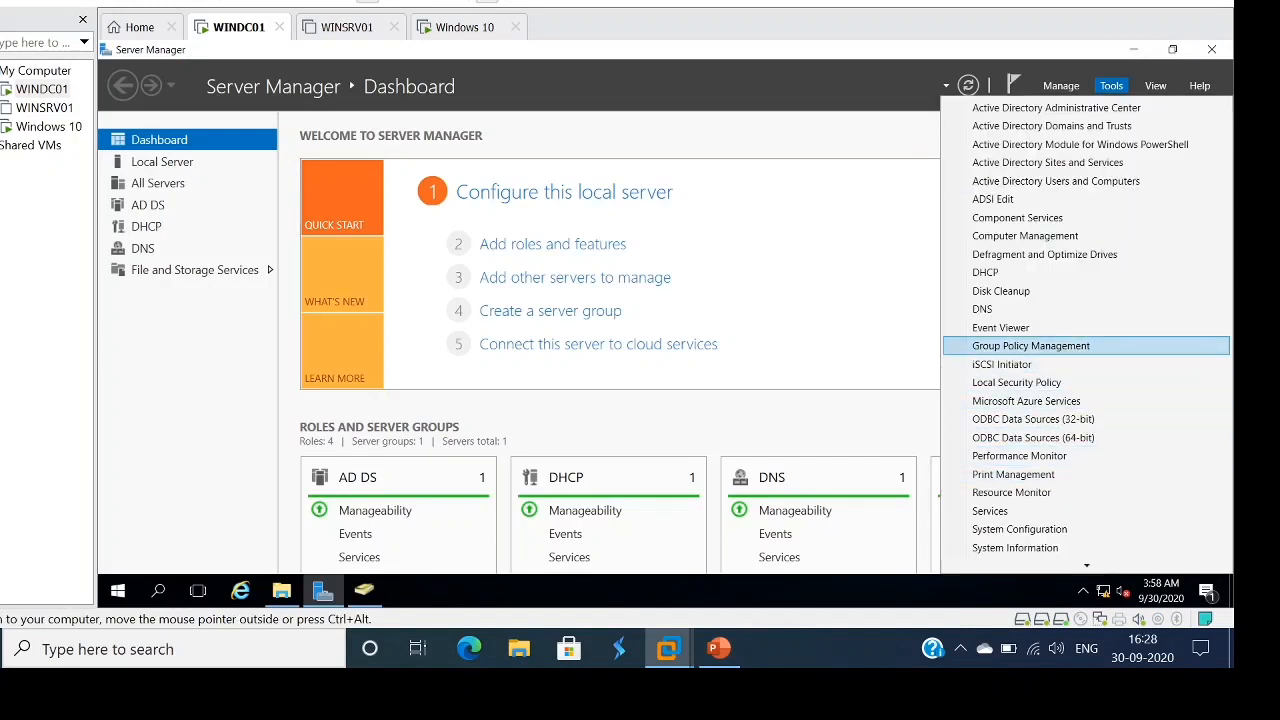
click(1031, 345)
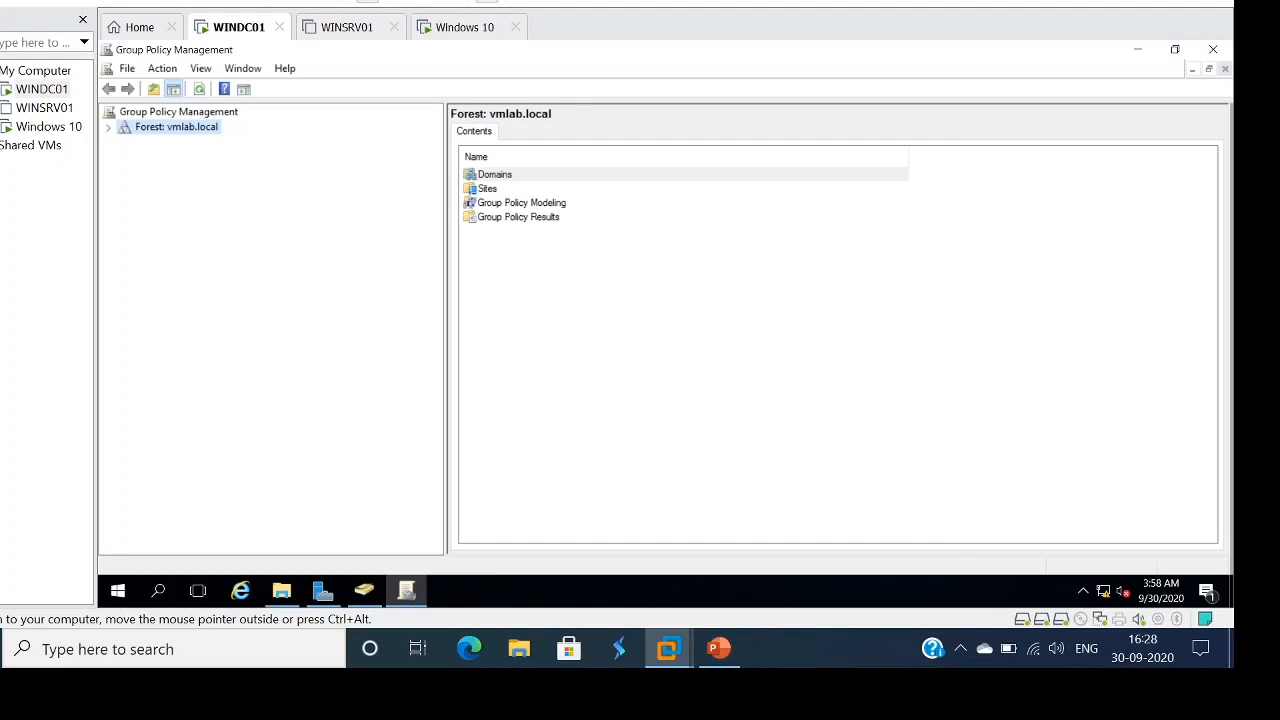
click(108, 127)
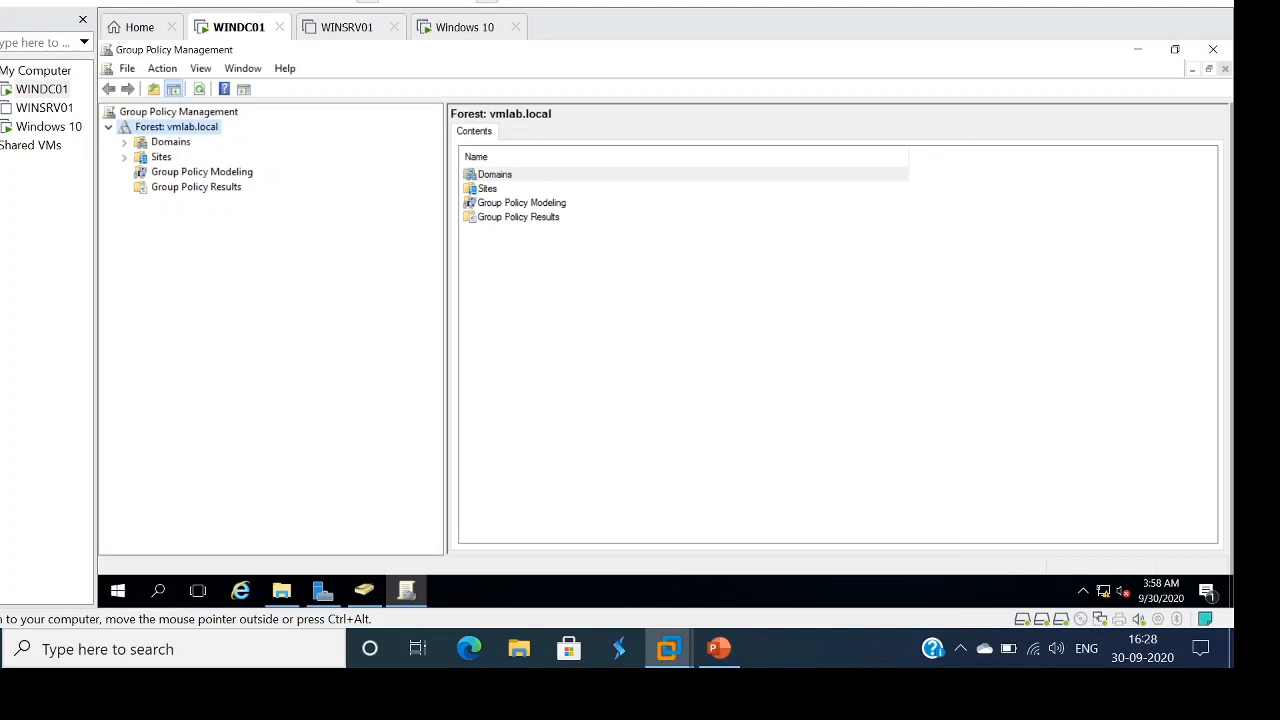
click(124, 142)
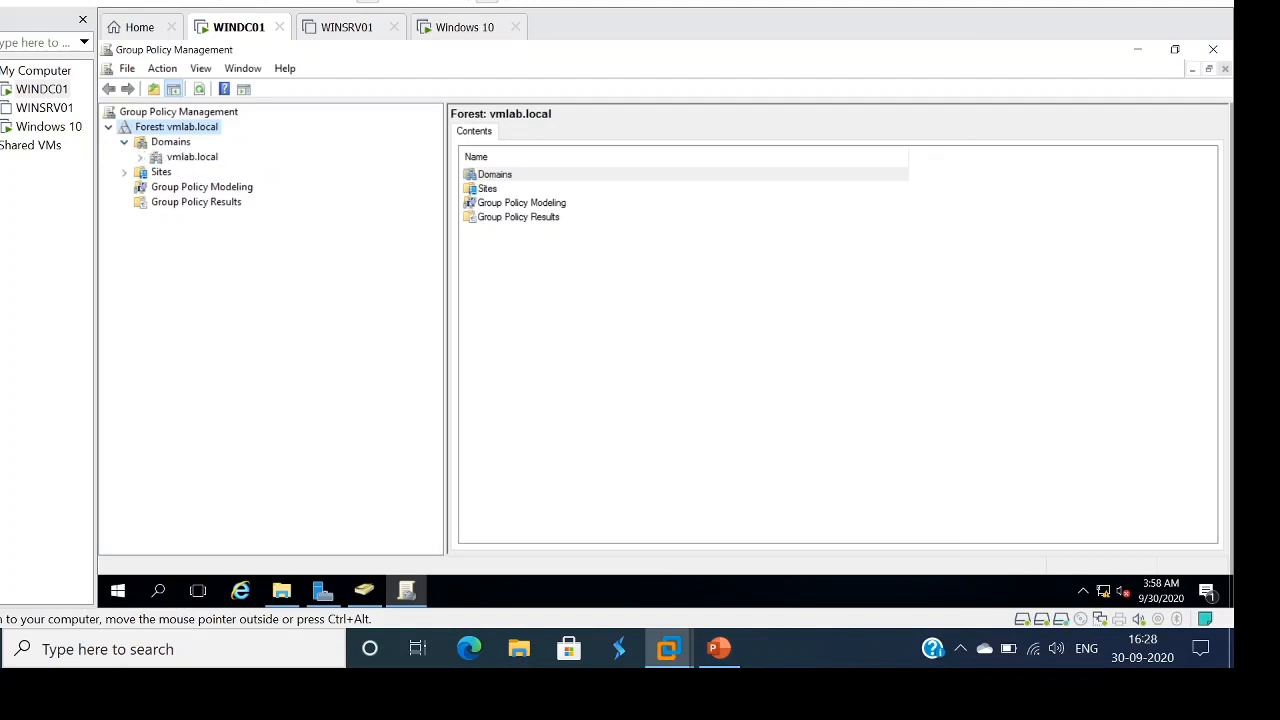
click(140, 157)
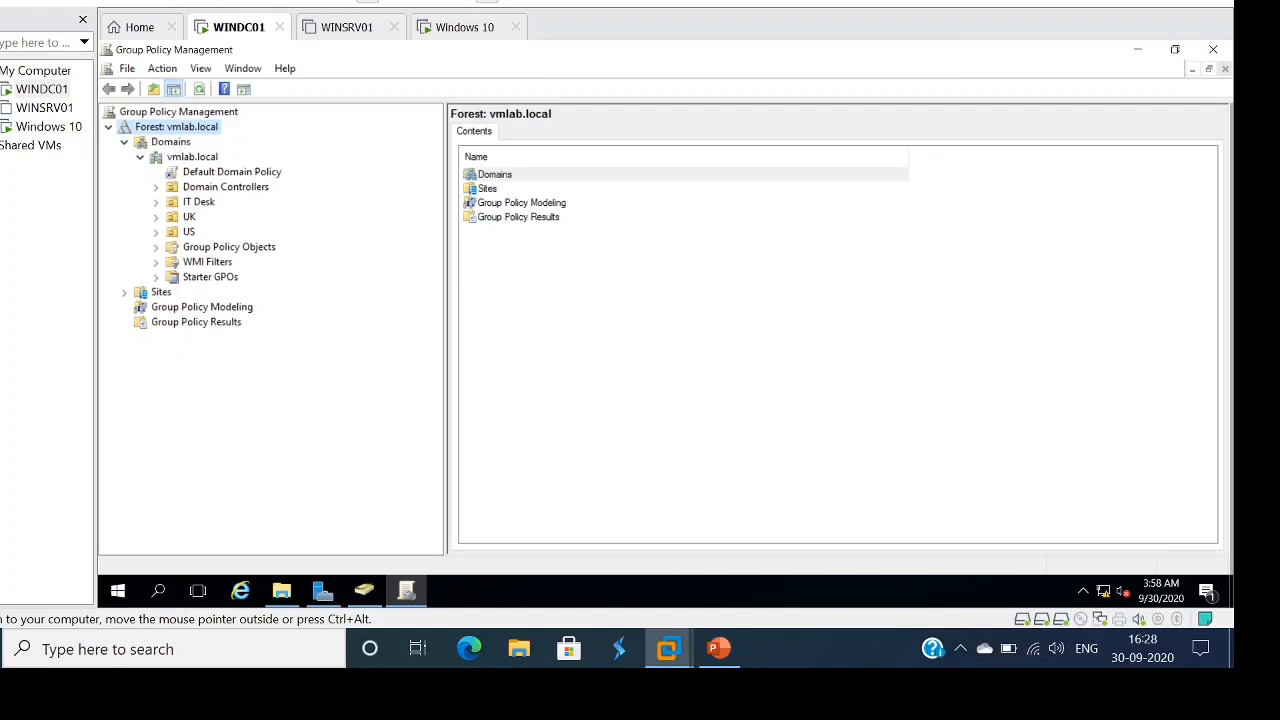
click(156, 247)
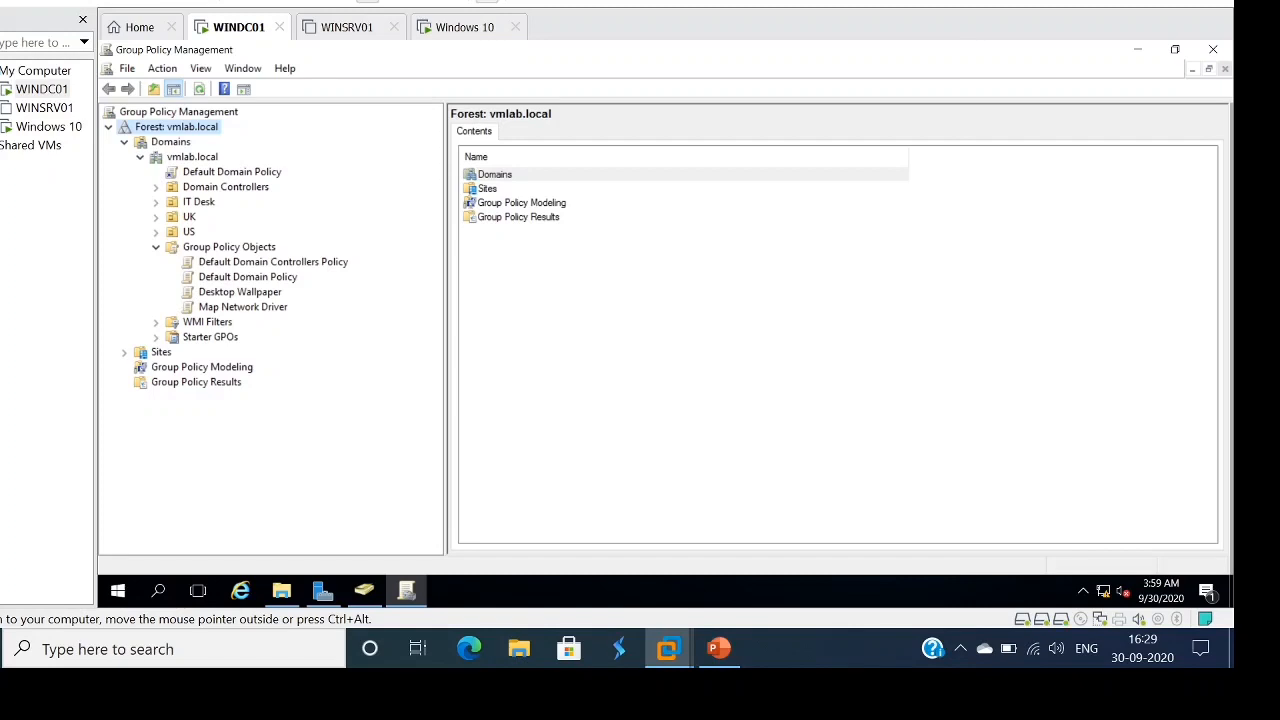
- Create a new GPO named 'Softwares' under Group Policy Objects and select it
click(229, 247)
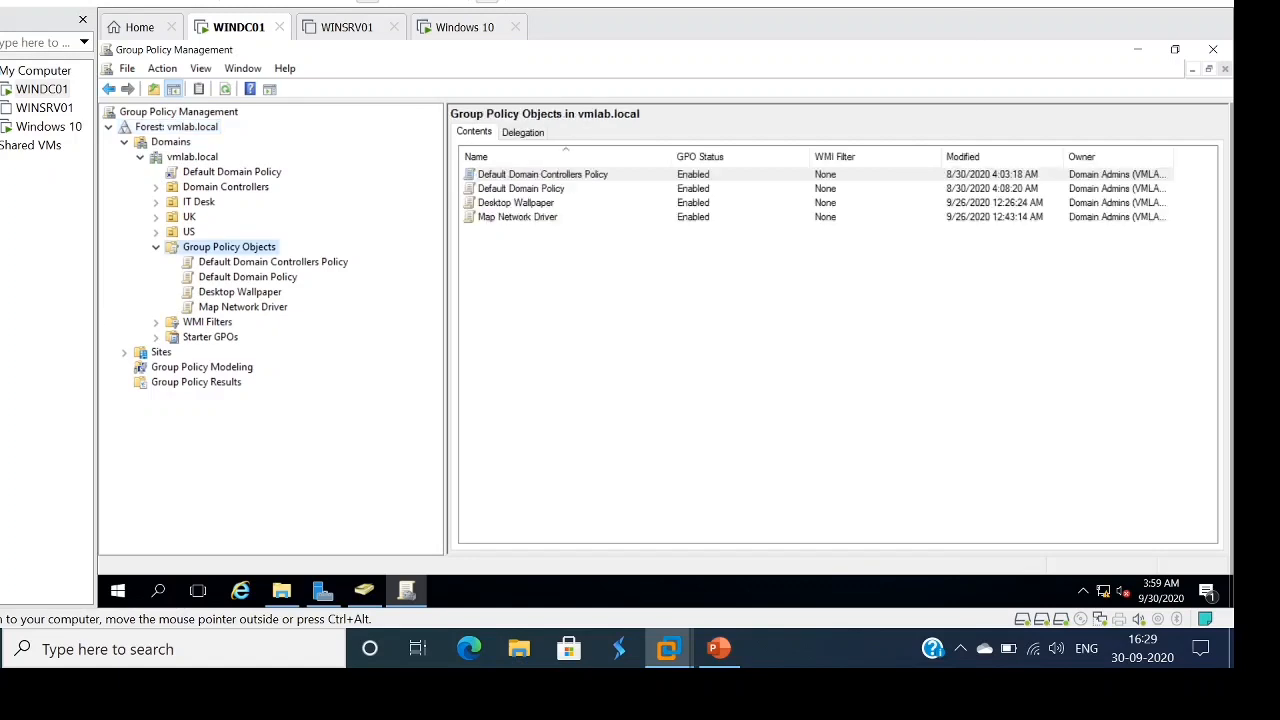
right_click(229, 247)
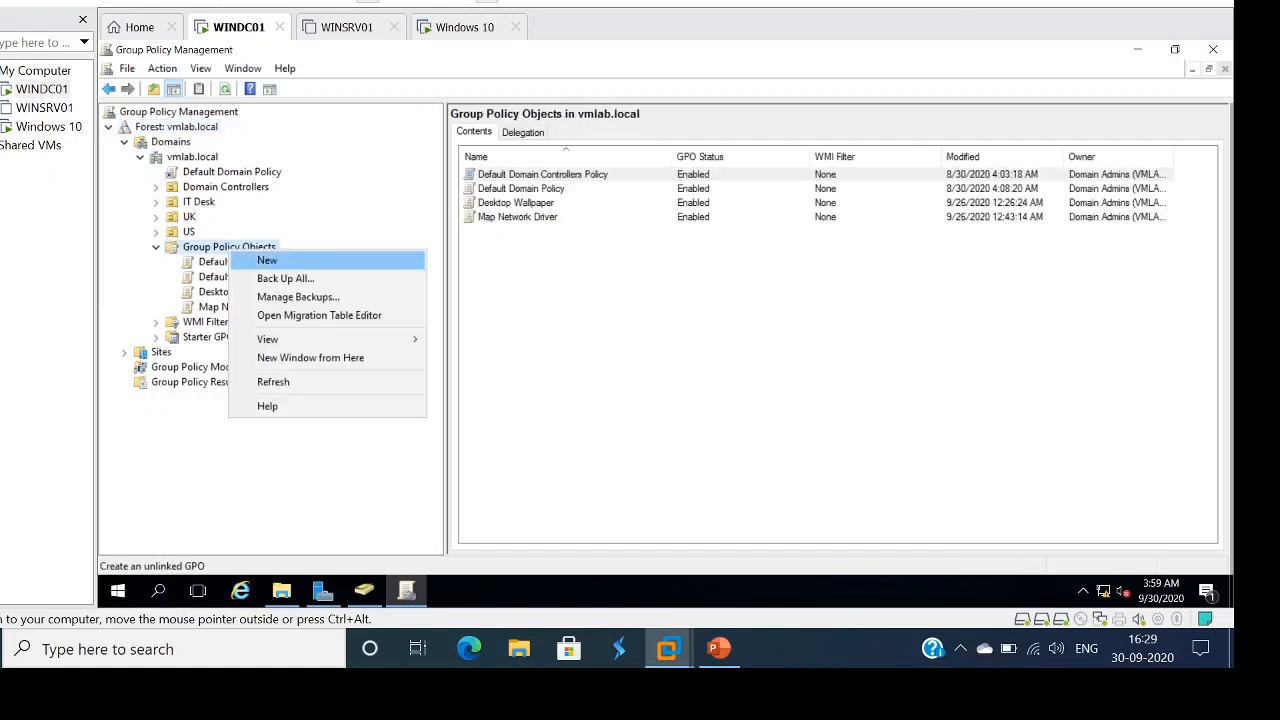
click(267, 260)
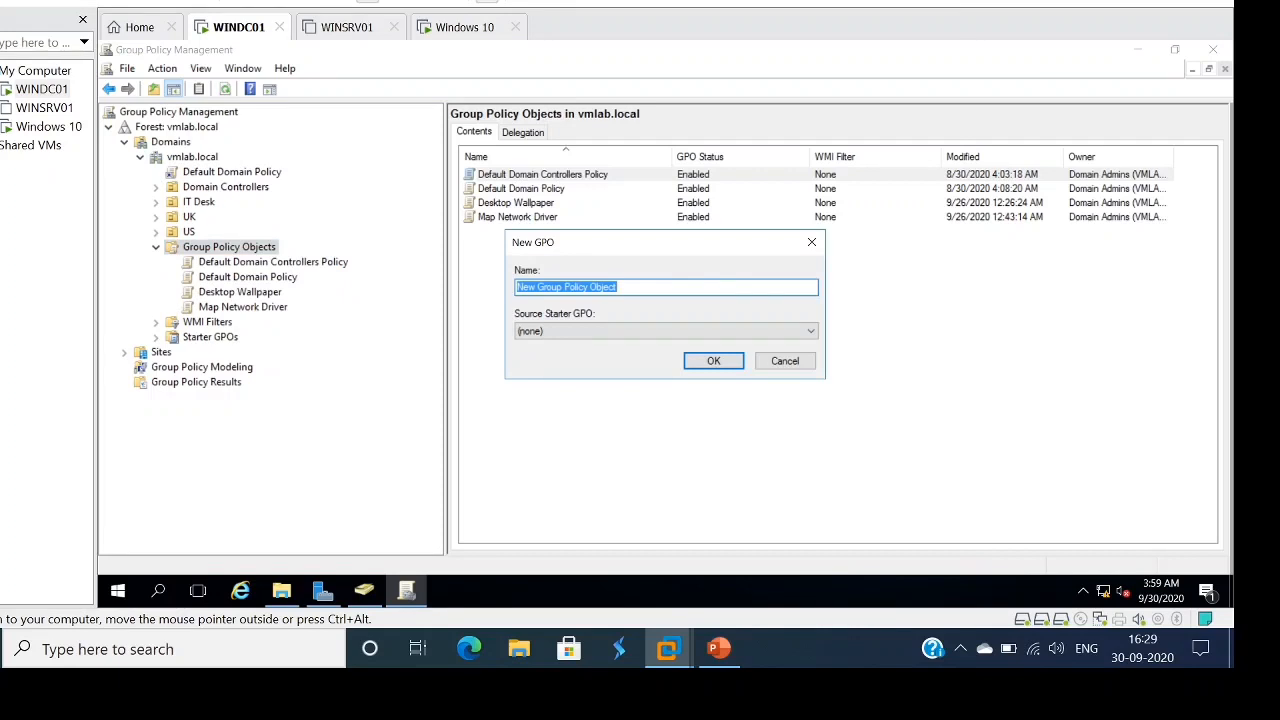
text(Softwa)
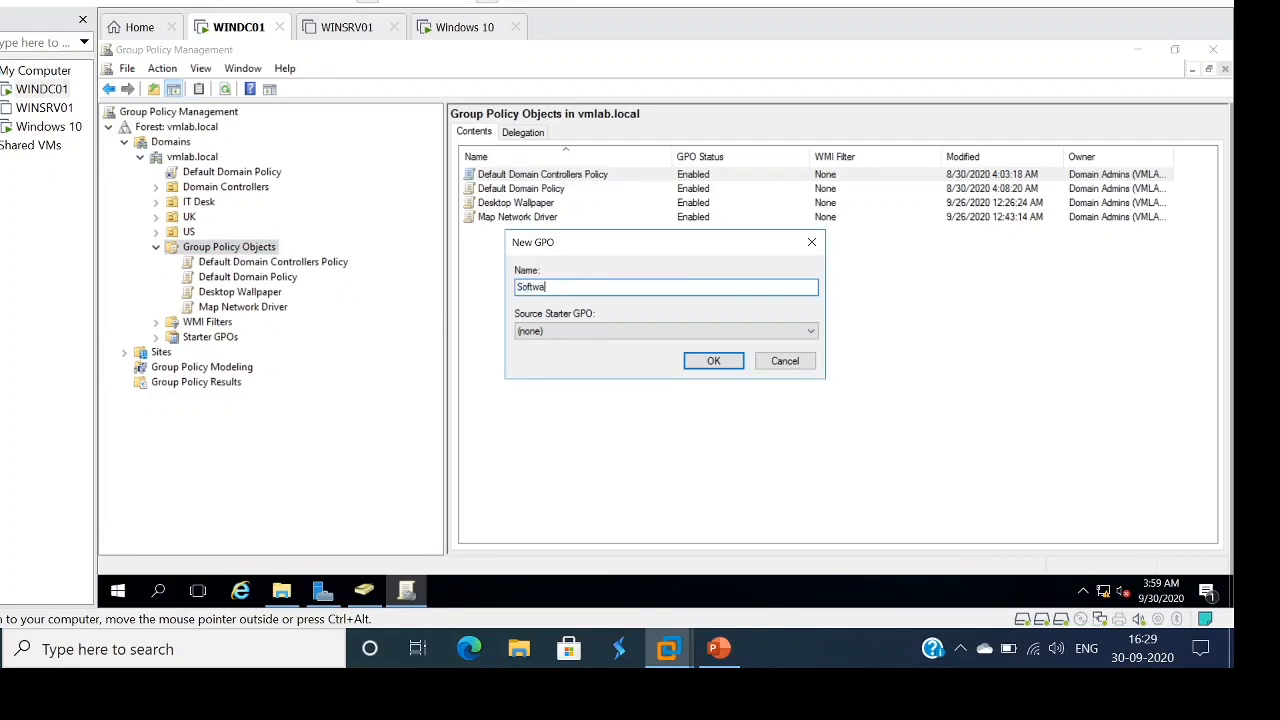
text(res)
key(Return)
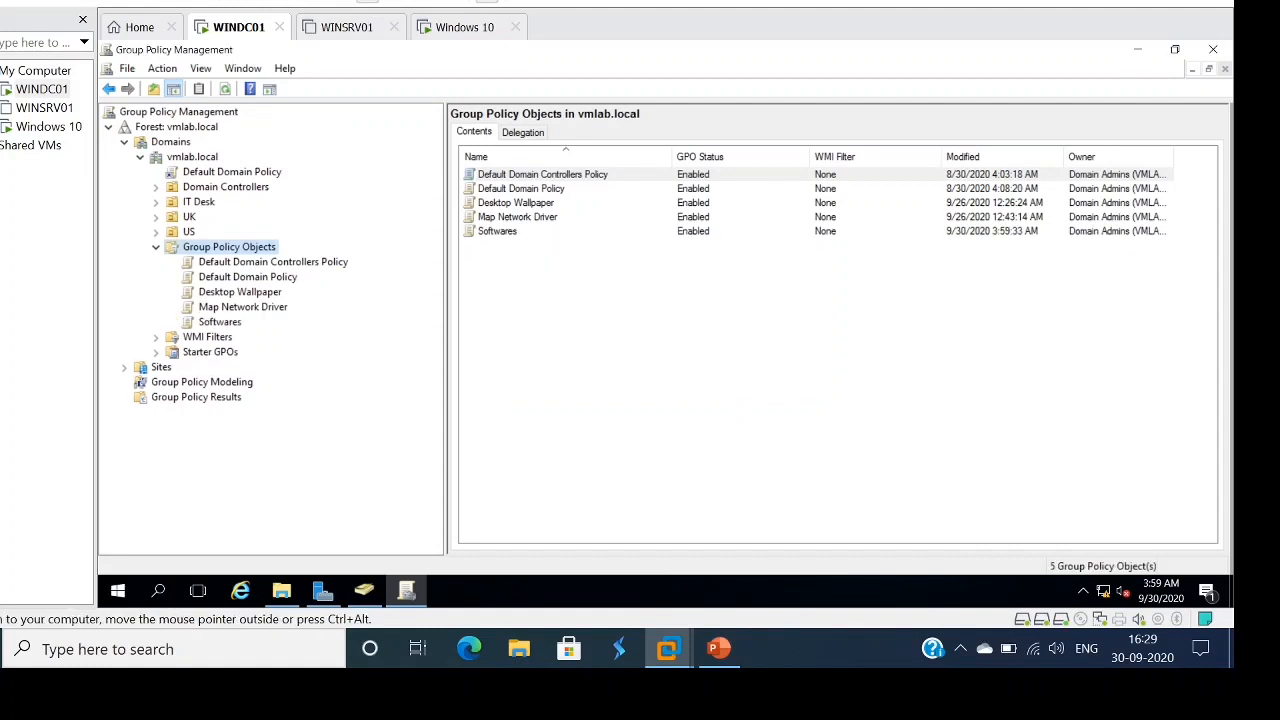
click(220, 322)
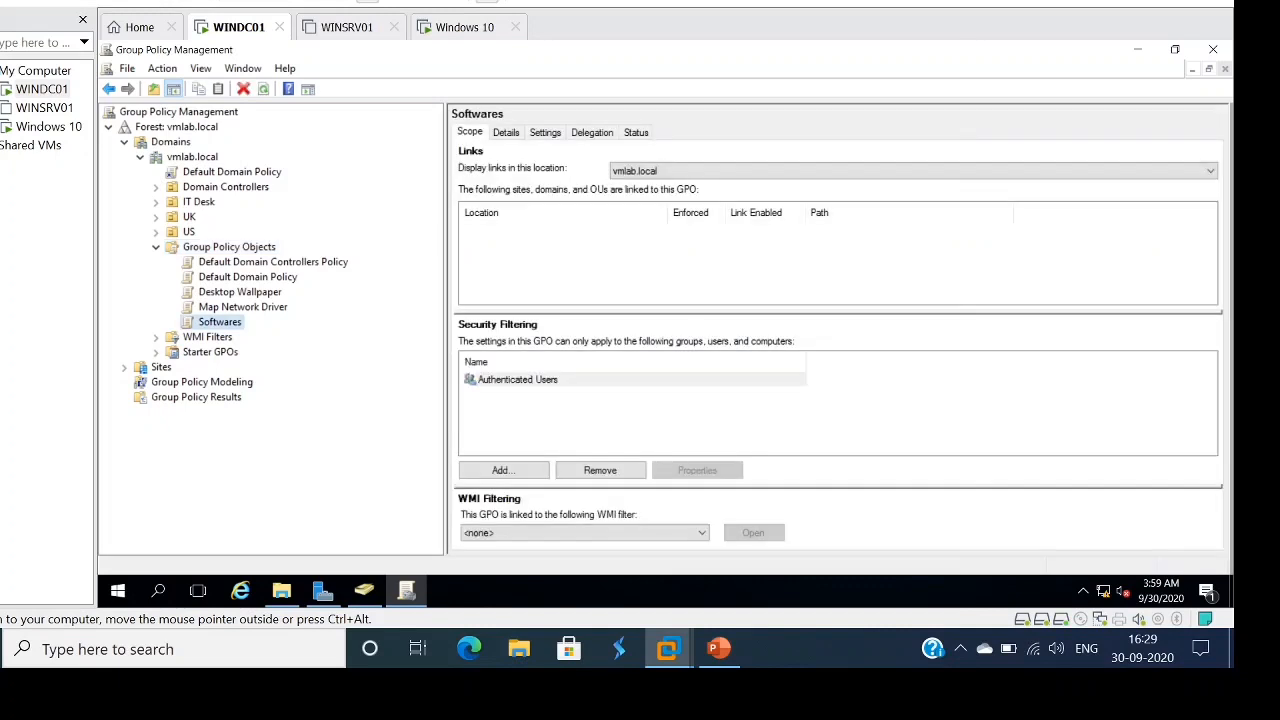
- Edit the Softwares GPO and go to User Configuration > Policies > Software Settings > Software installation
right_click(222, 320)
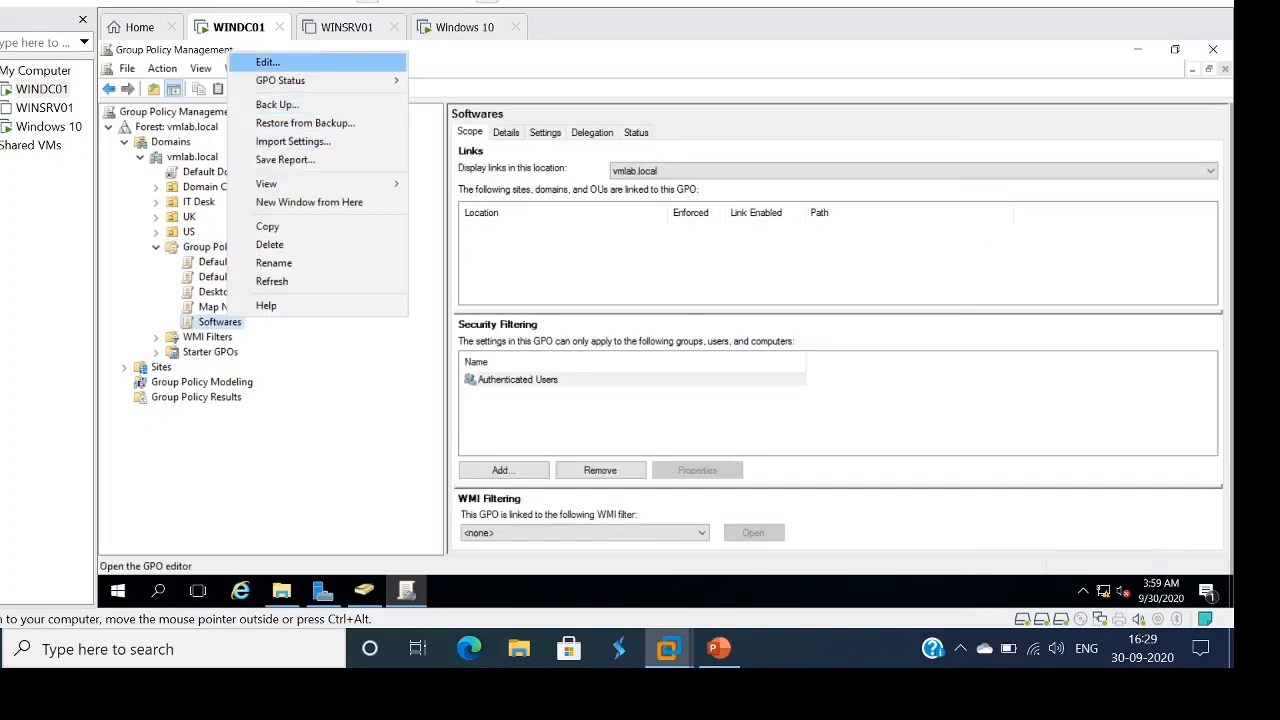
click(267, 62)
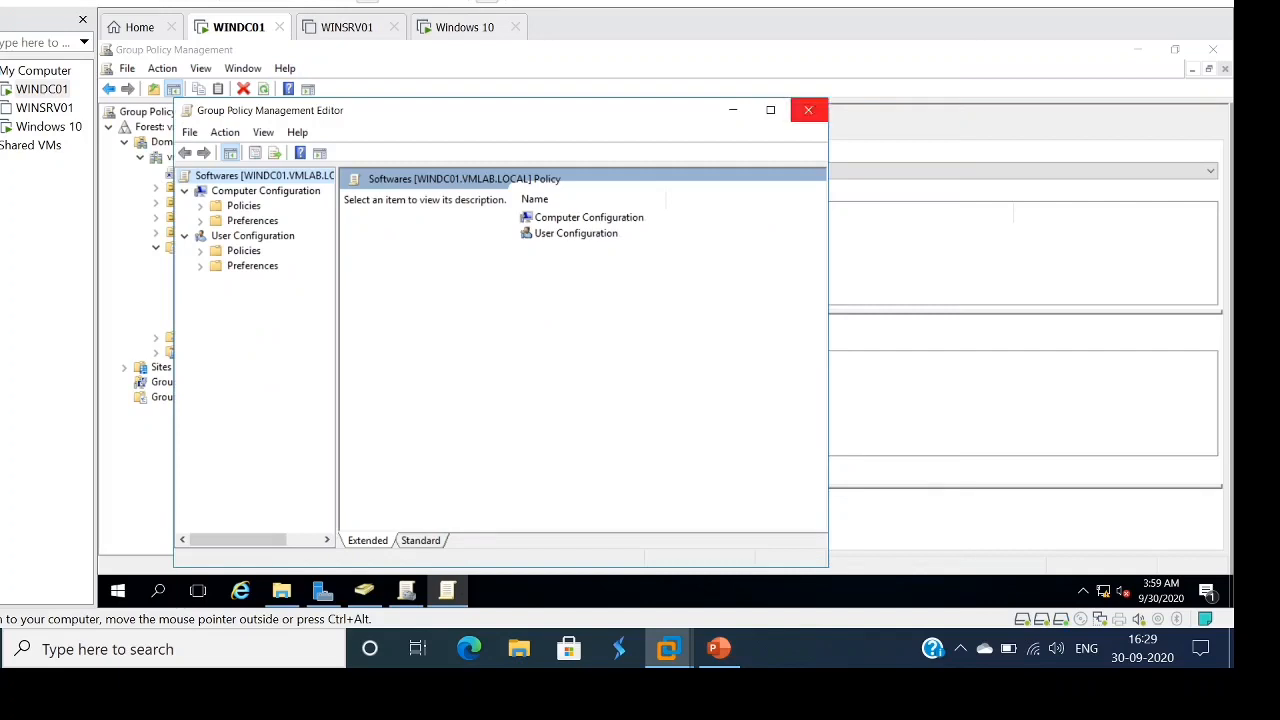
click(766, 109)
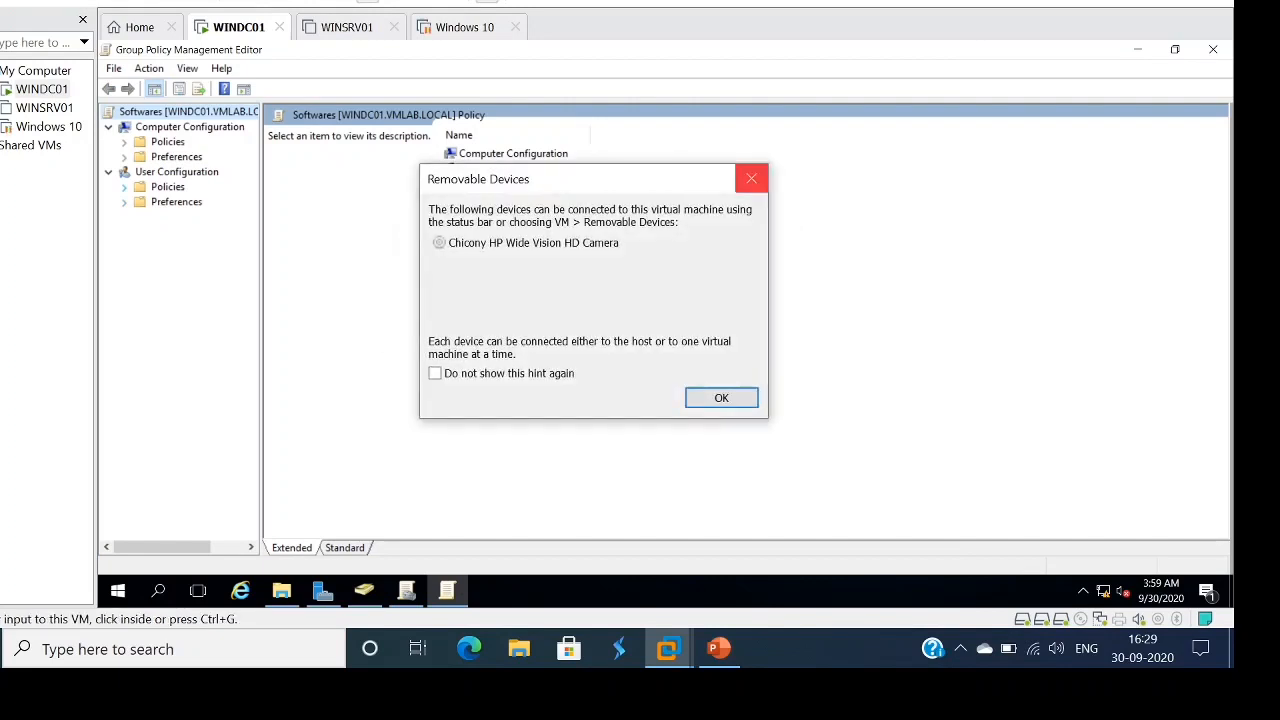
click(751, 178)
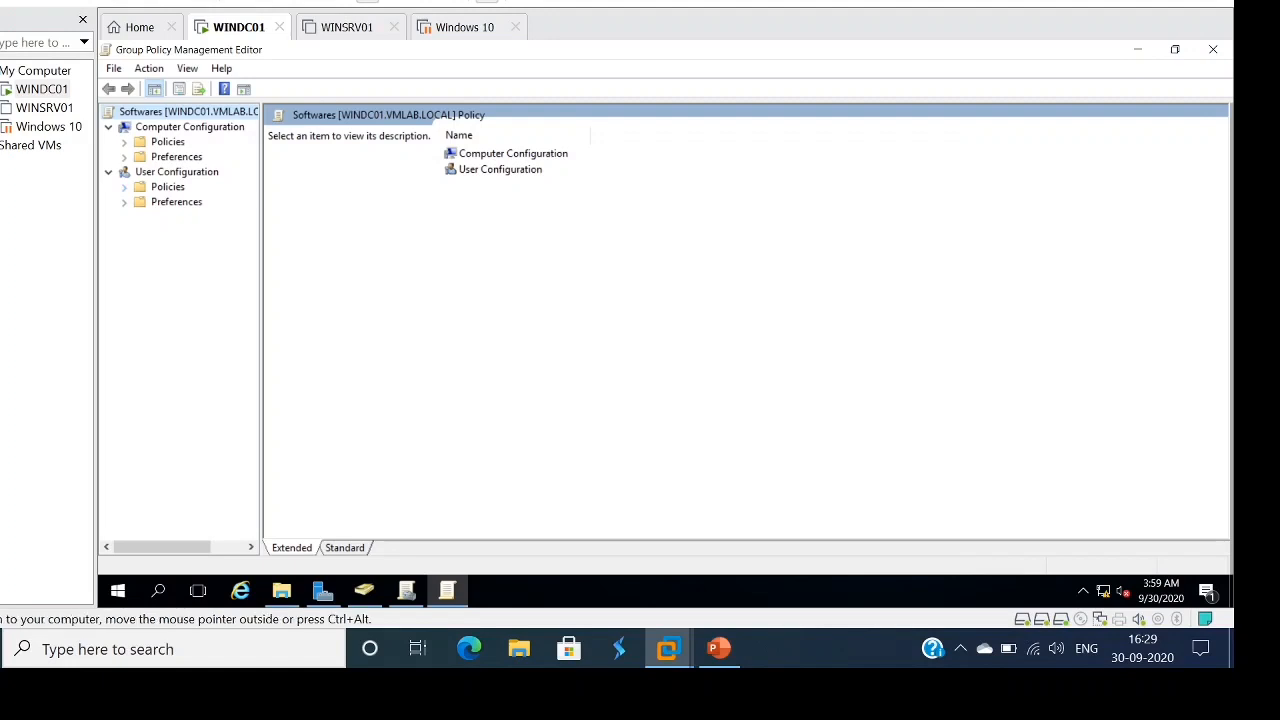
click(124, 187)
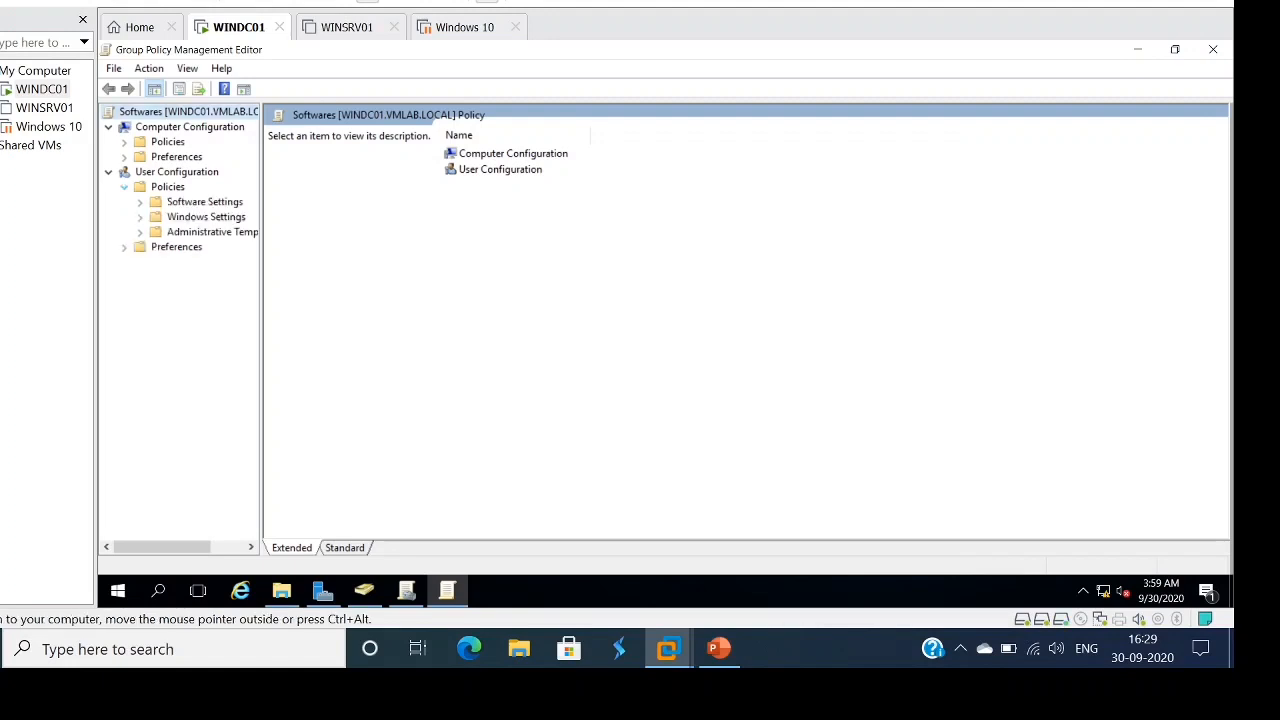
click(204, 202)
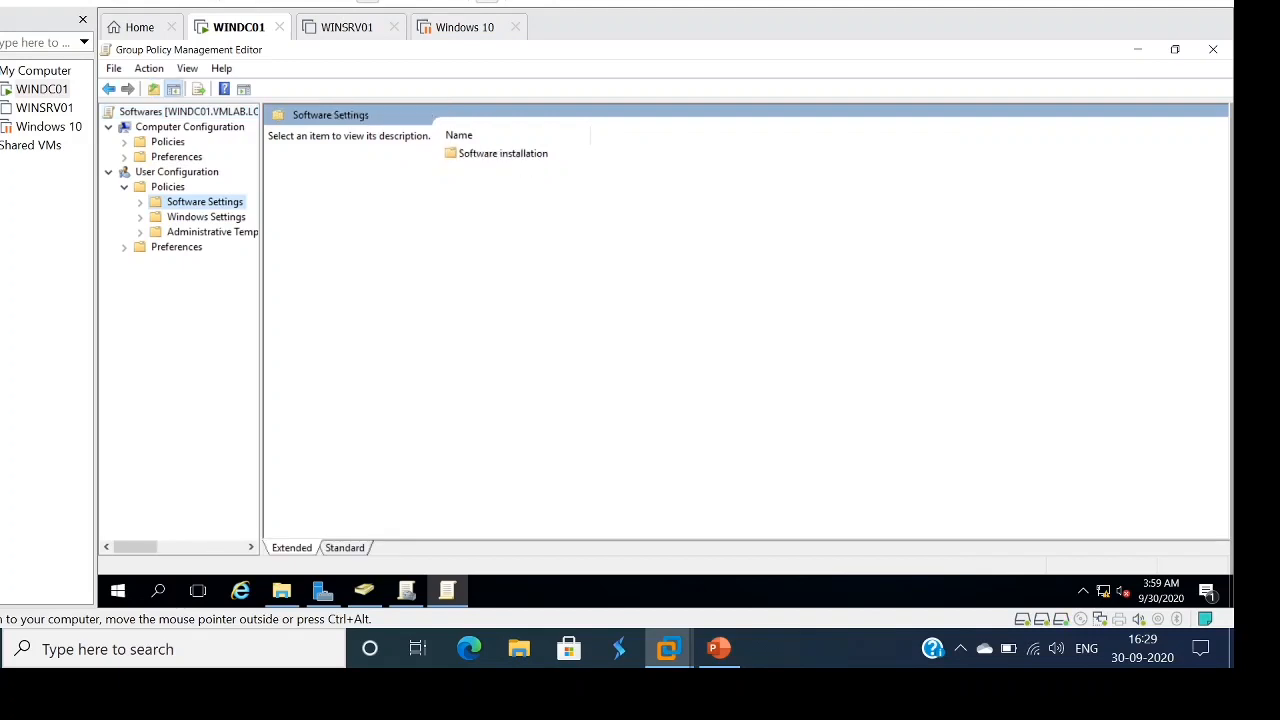
click(140, 202)
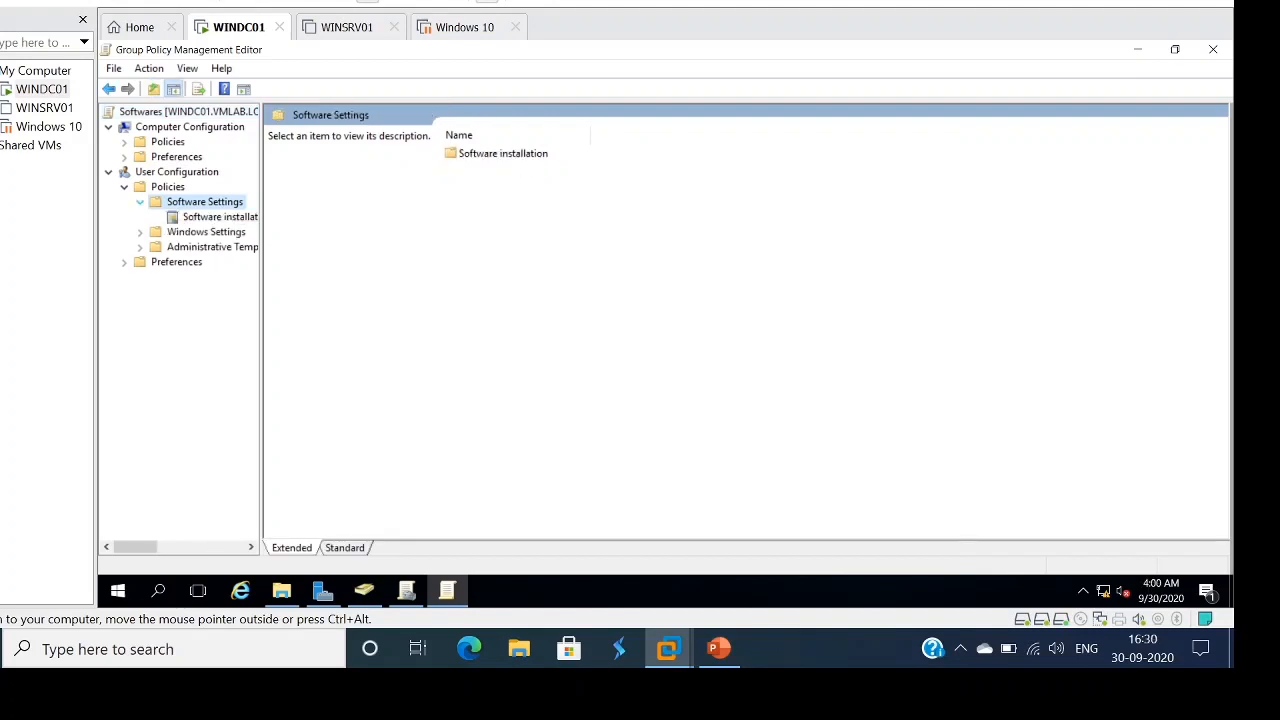
click(218, 217)
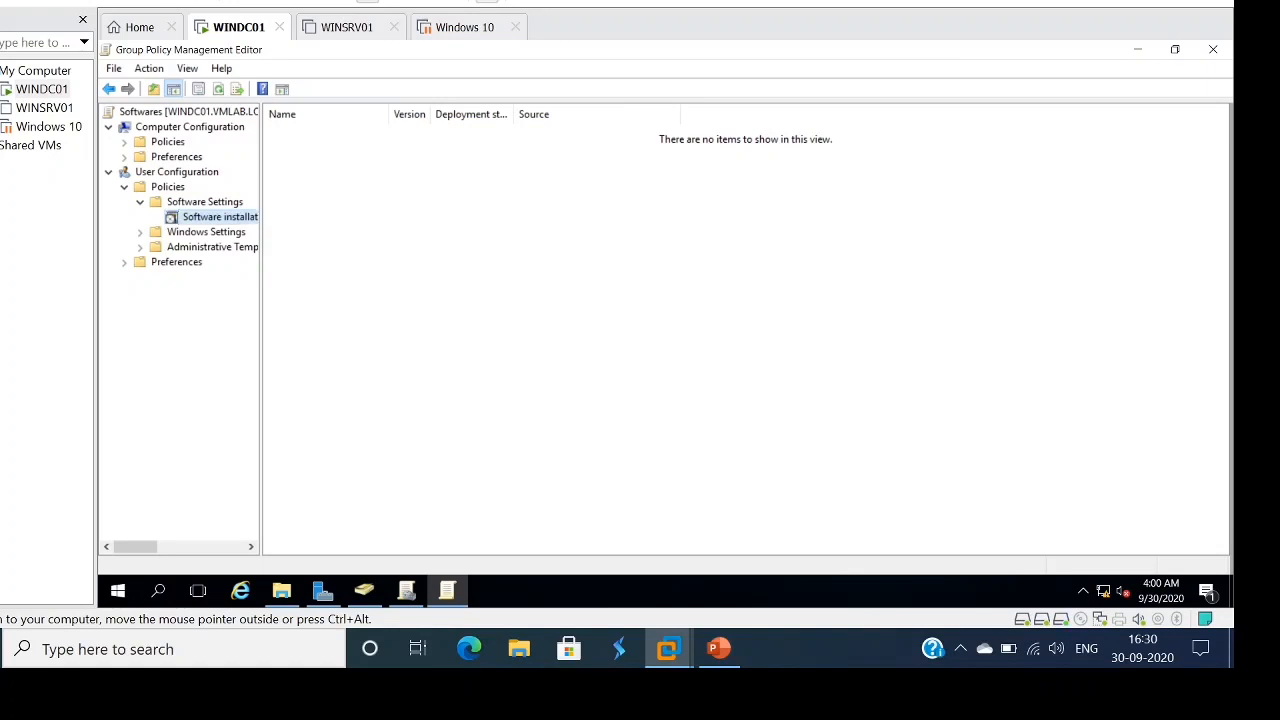
- Start adding a new package under user Software installation
right_click(211, 218)
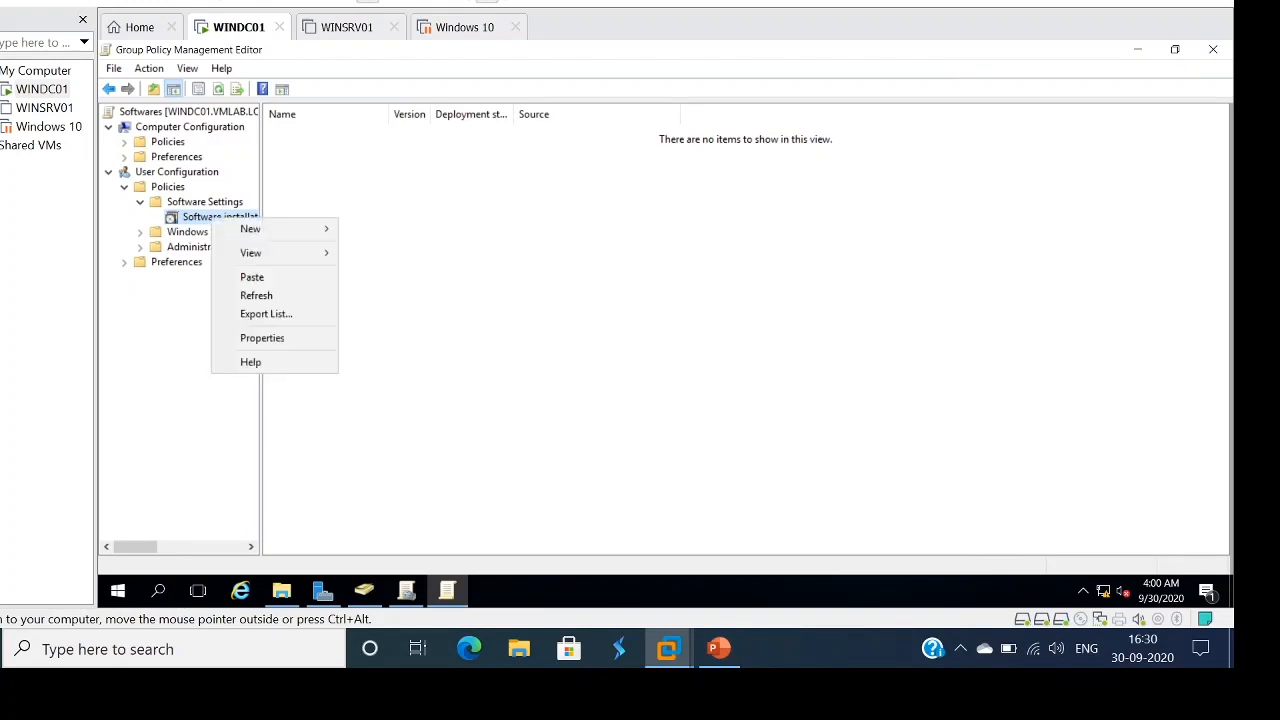
mouse_move(255, 229)
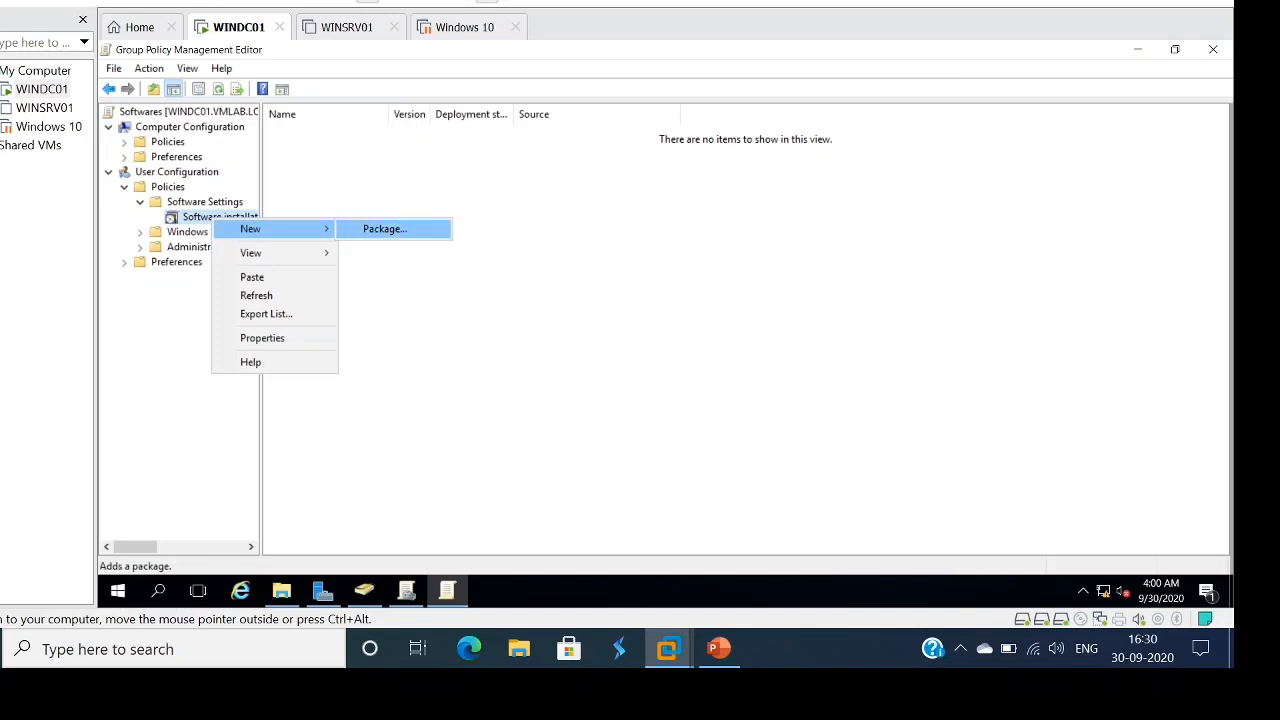
click(384, 229)
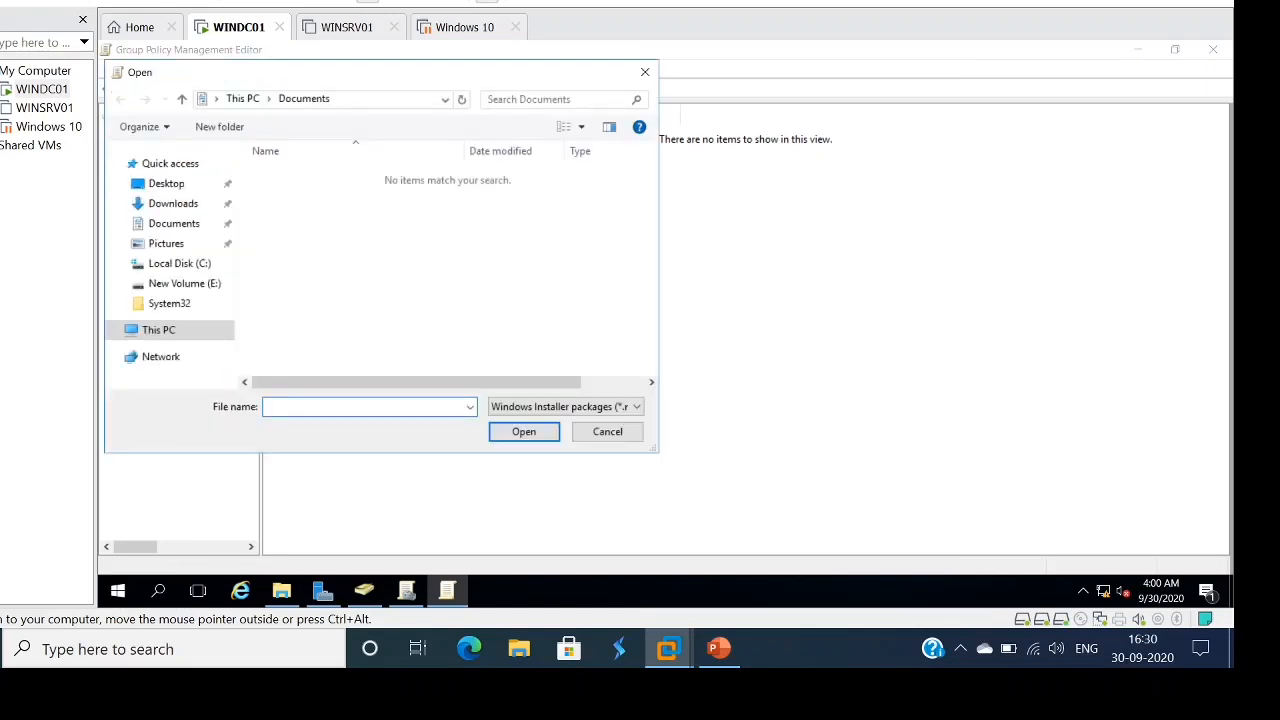
- Browse to \\windc01\Softwares and pick the putty-64bit-0.74-installer package
click(385, 99)
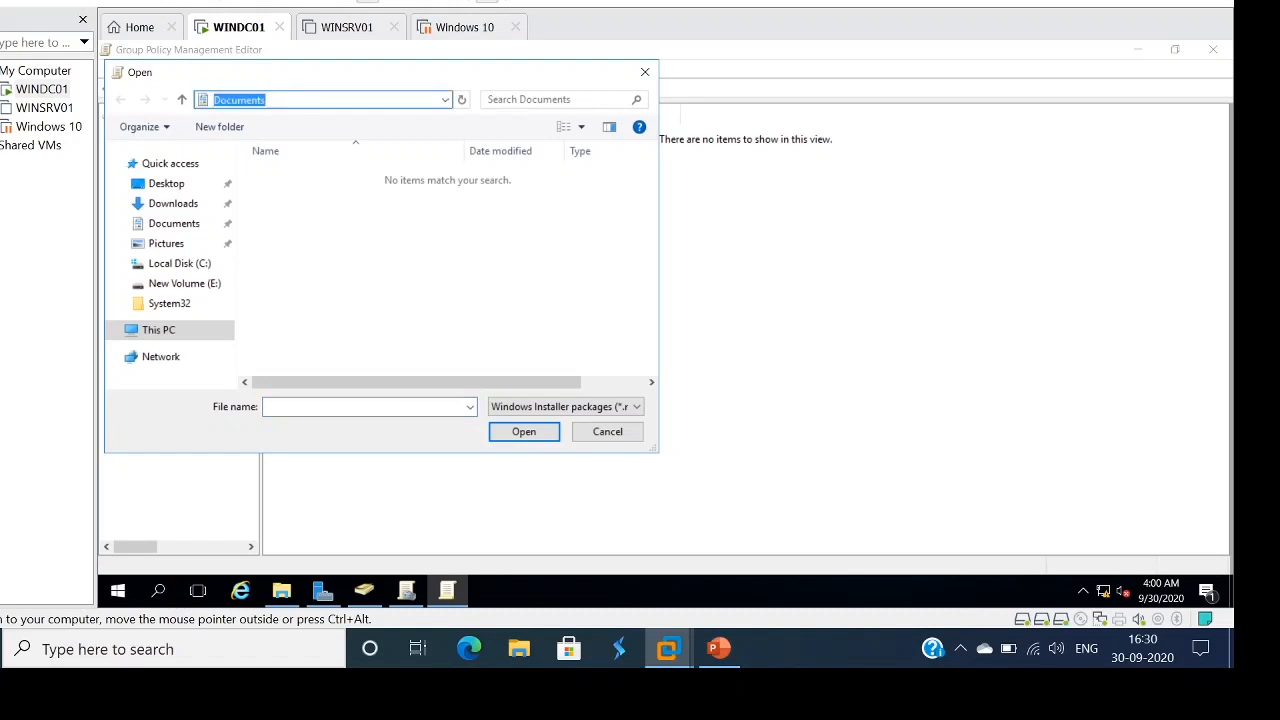
text(\\windc01\)
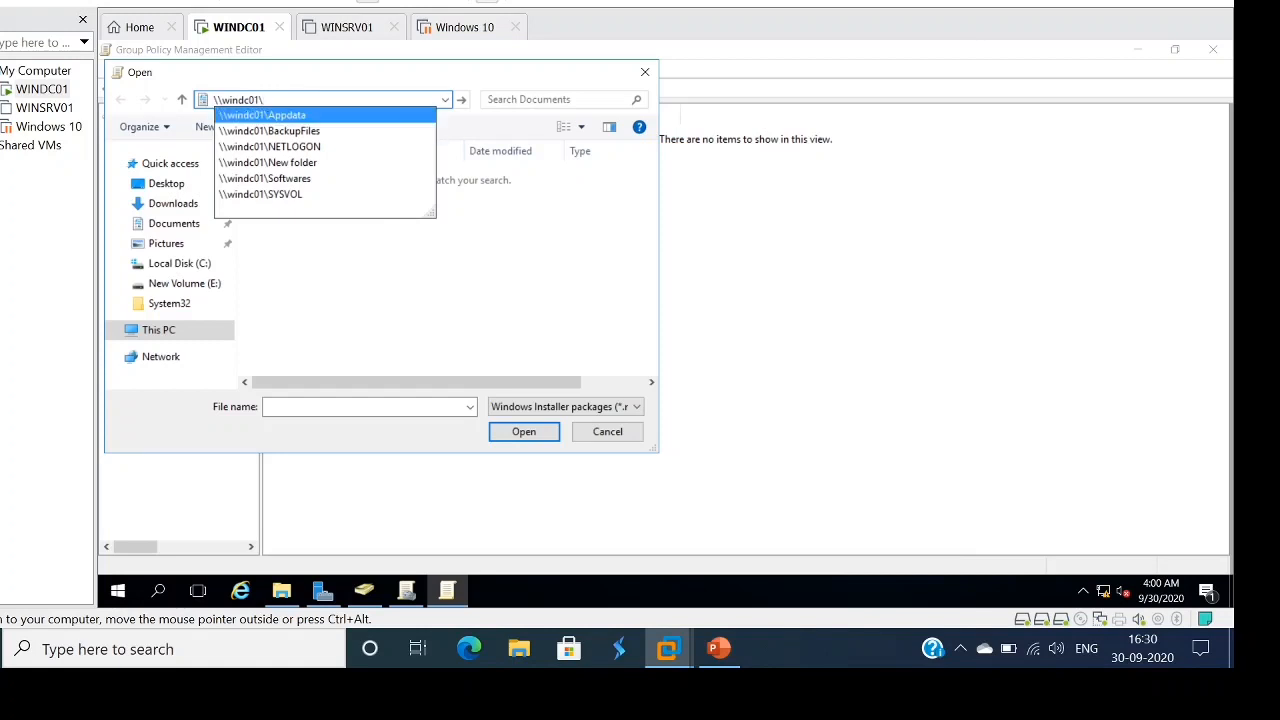
key(Return)
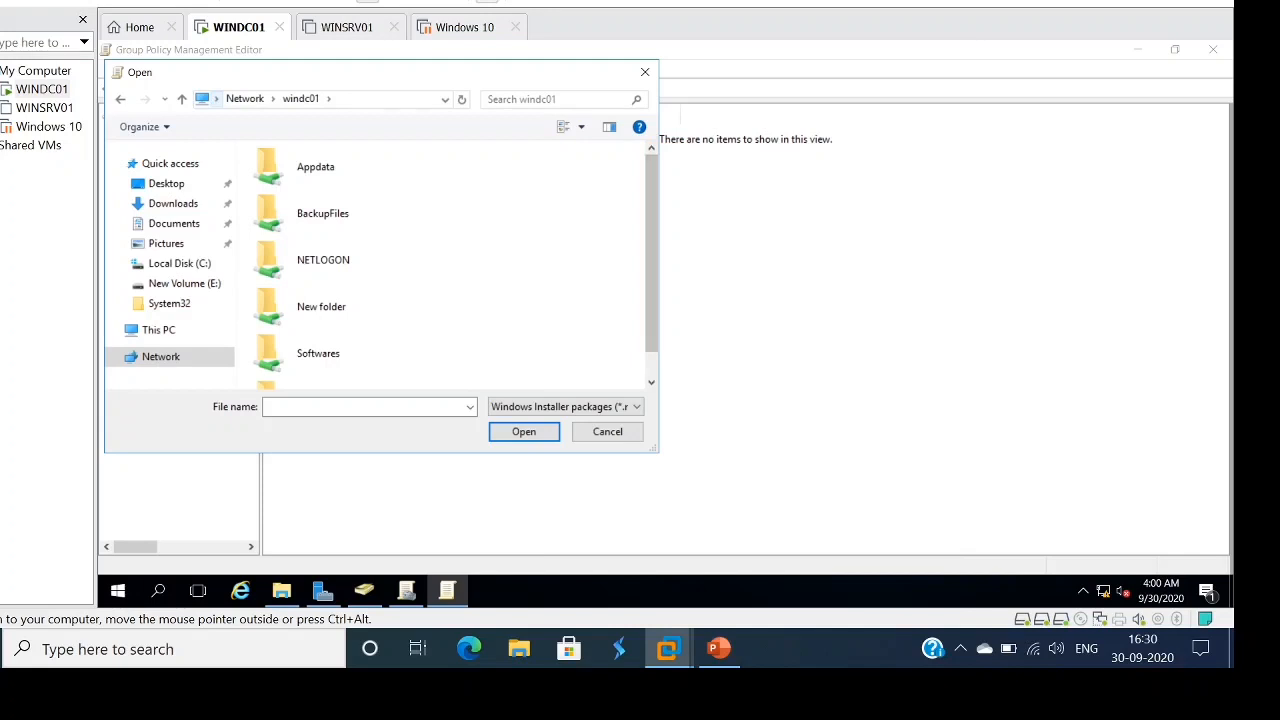
scroll(440, 265, down, 1)
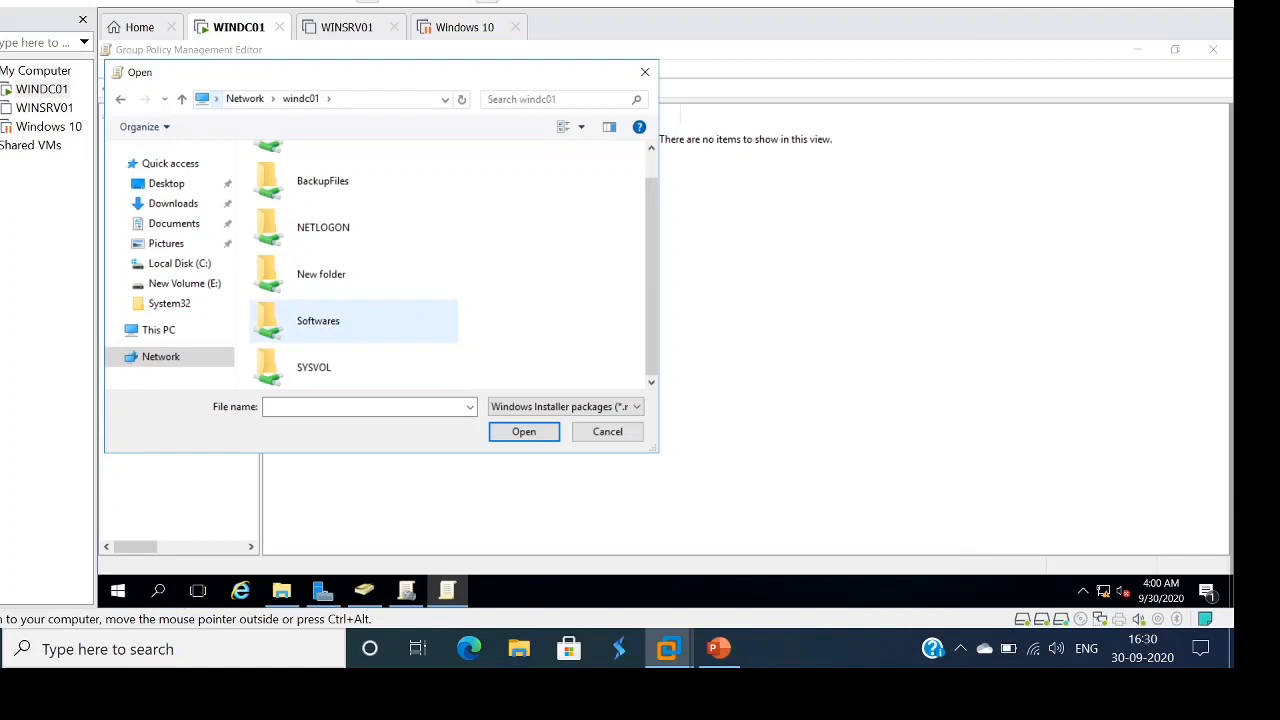
double_click(318, 320)
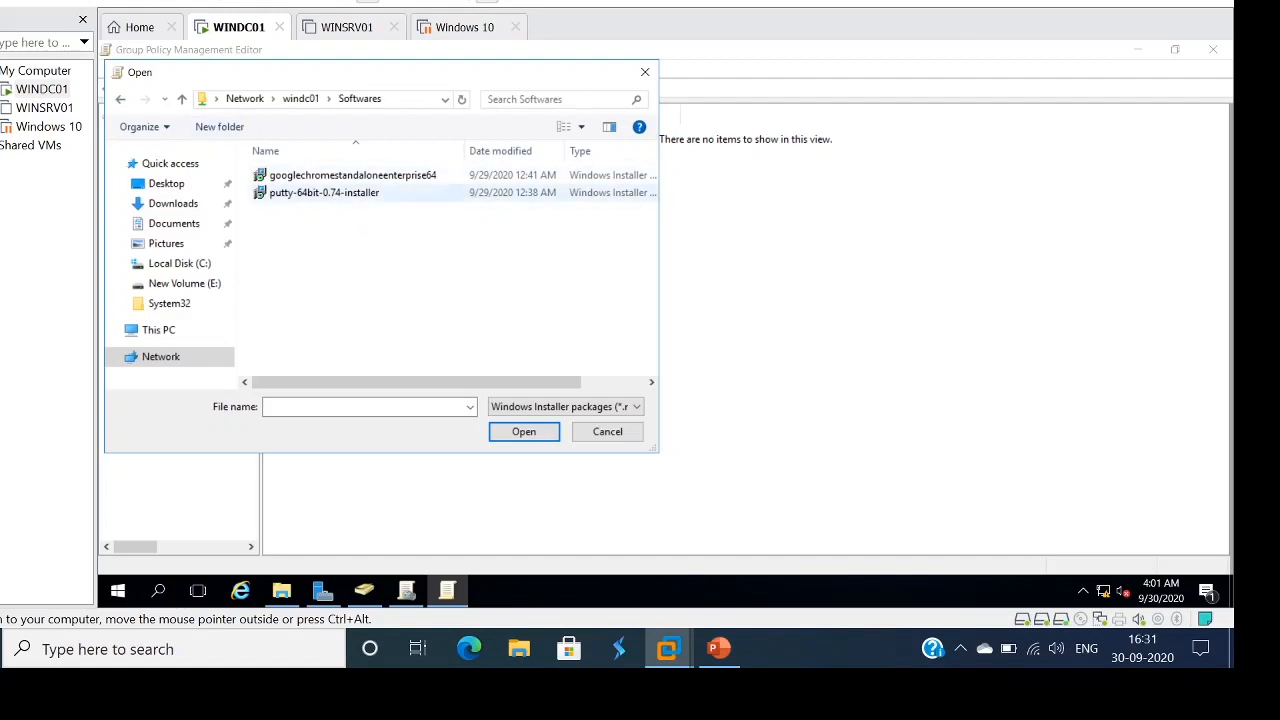
click(324, 192)
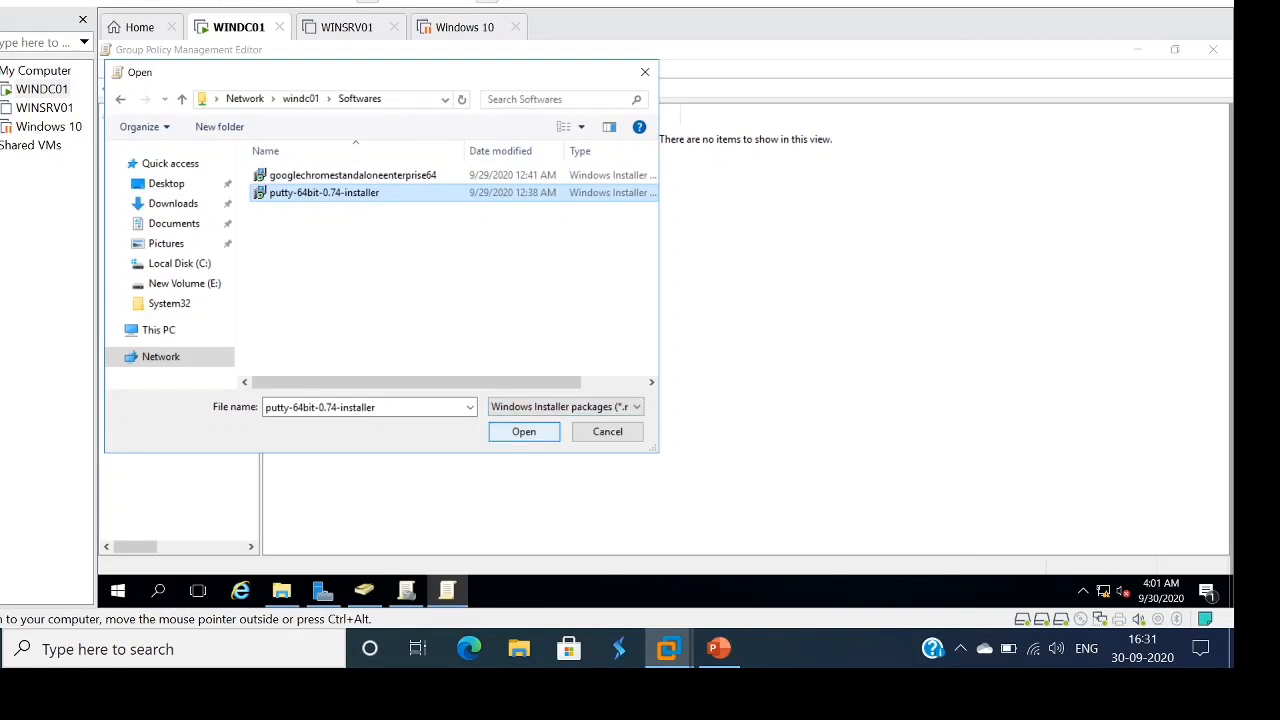
key(Return)
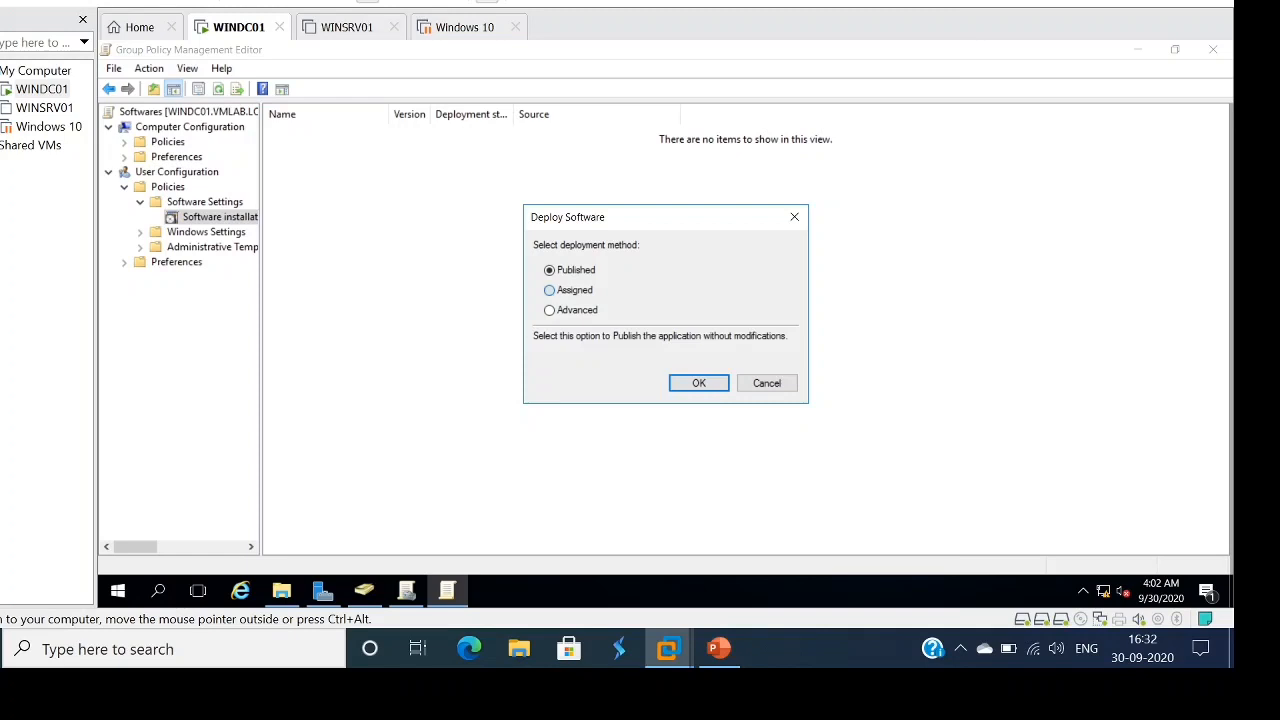
- Deploy the PuTTY package as Assigned and refresh the package list
click(550, 290)
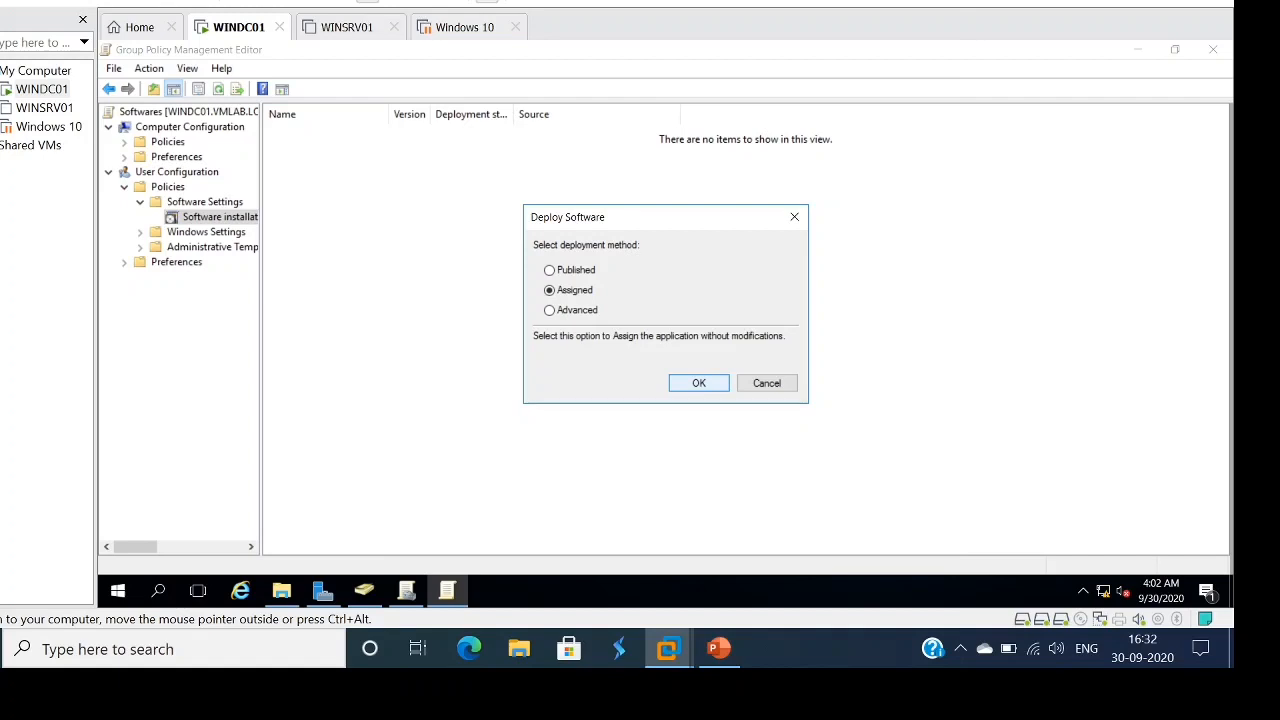
key(Return)
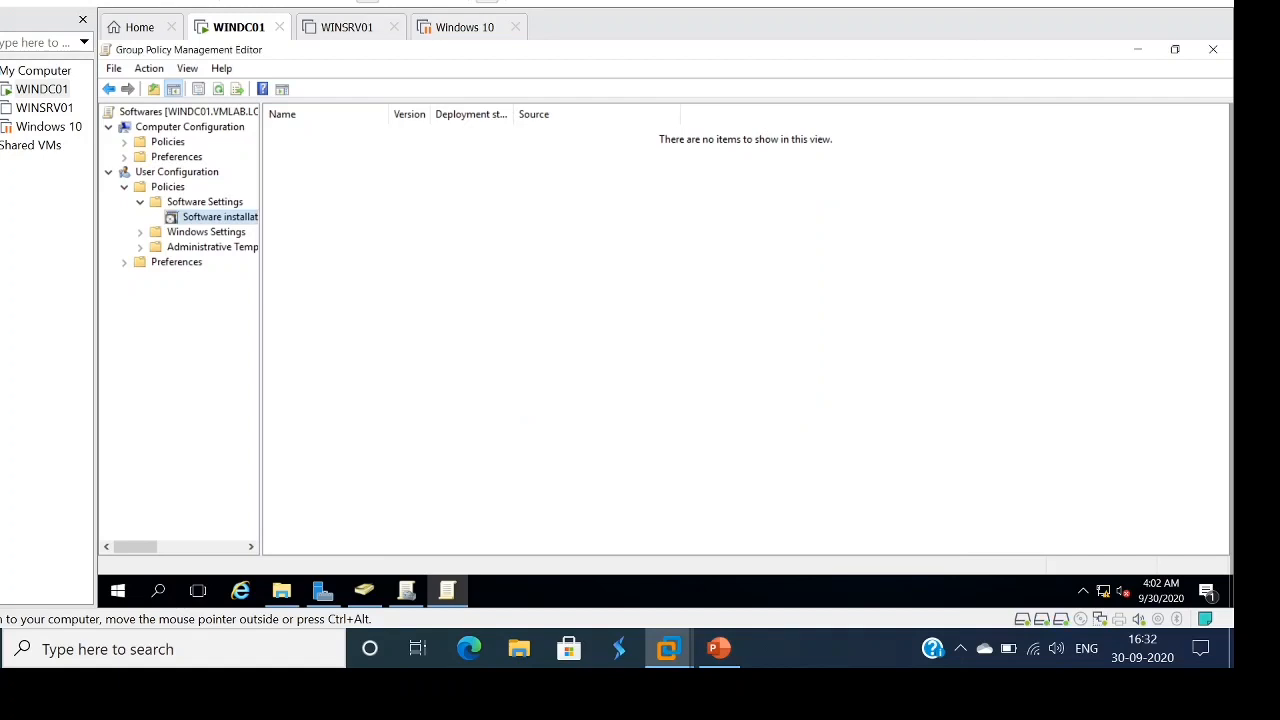
right_click(420, 283)
click(455, 337)
right_click(479, 337)
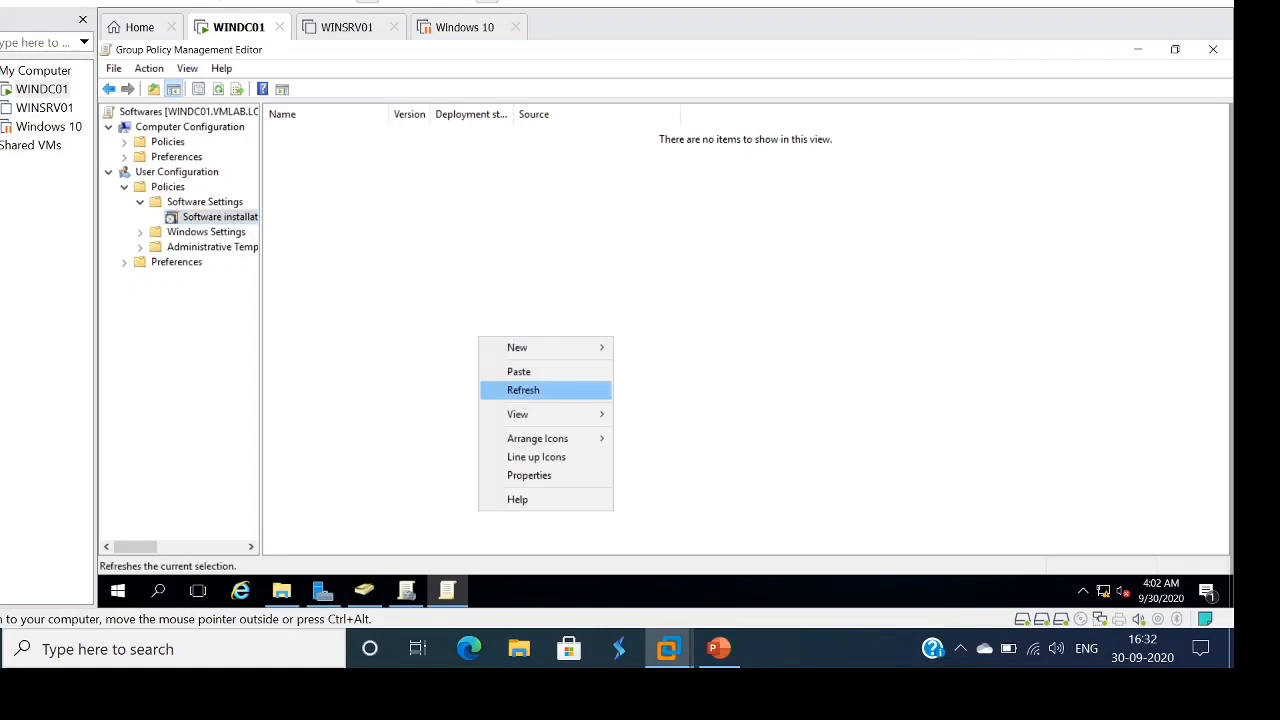
click(523, 390)
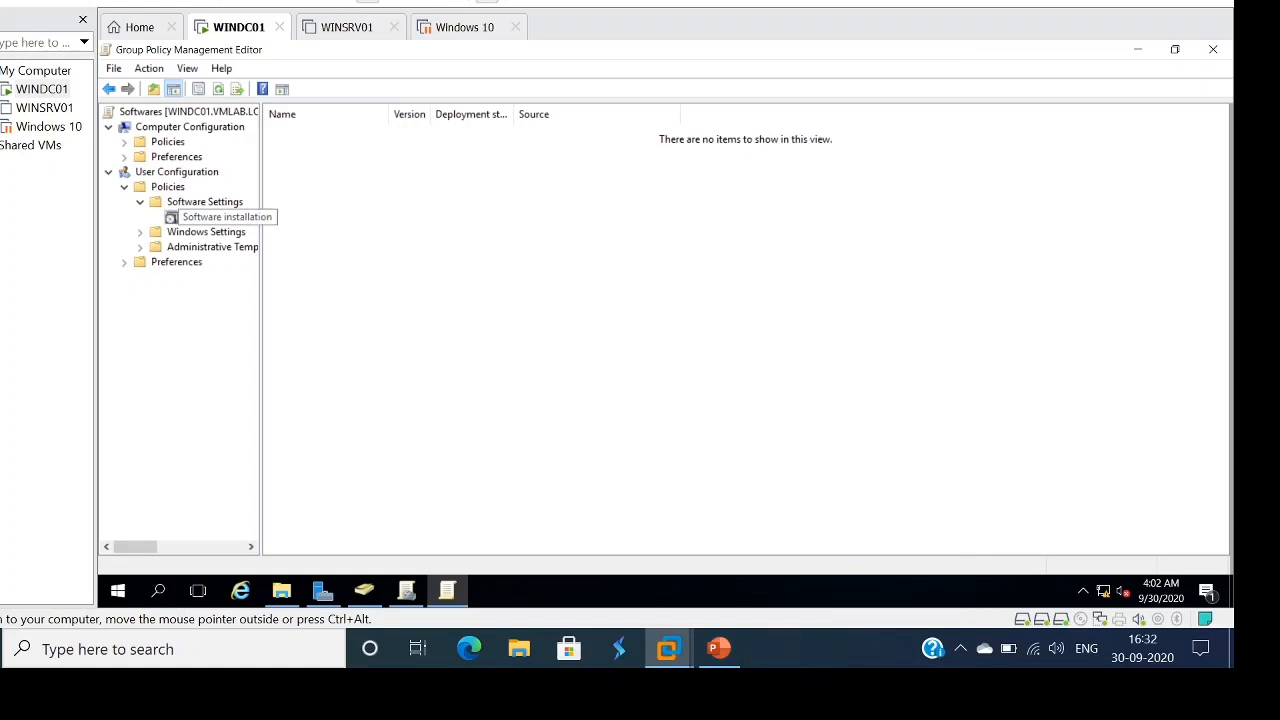
- Close the Group Policy Management Editor without adding another package
right_click(203, 217)
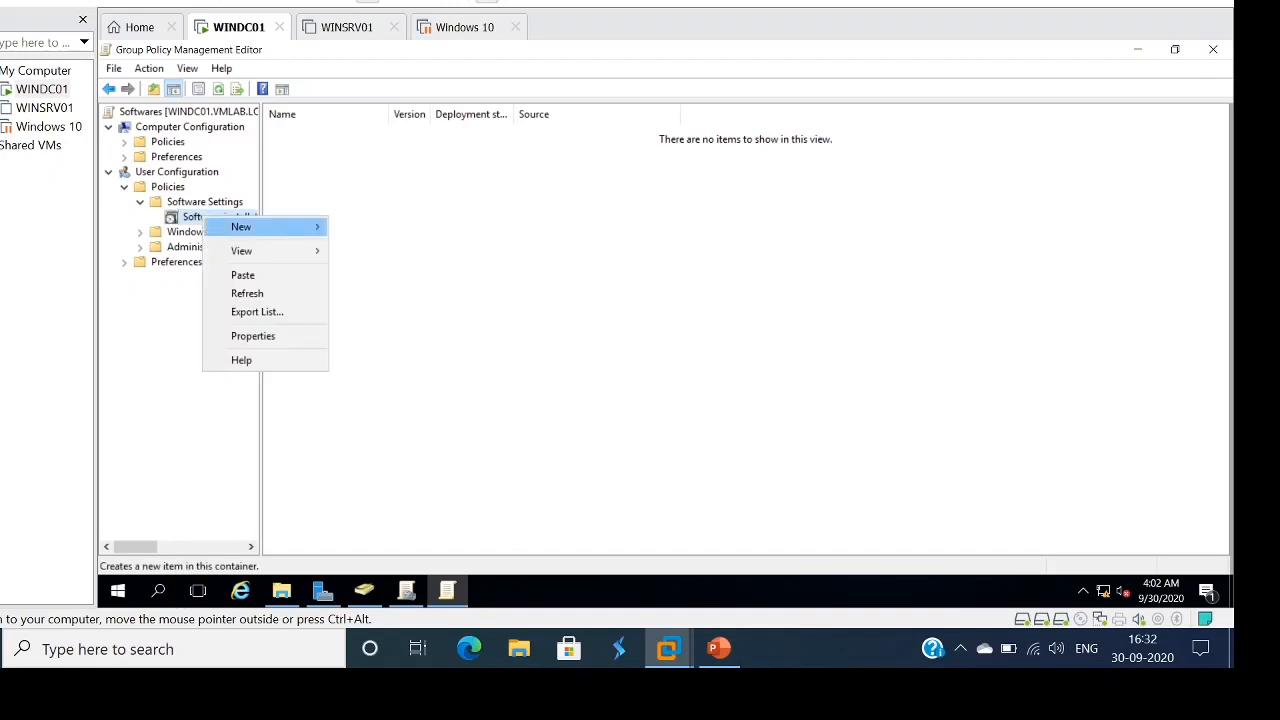
mouse_move(241, 227)
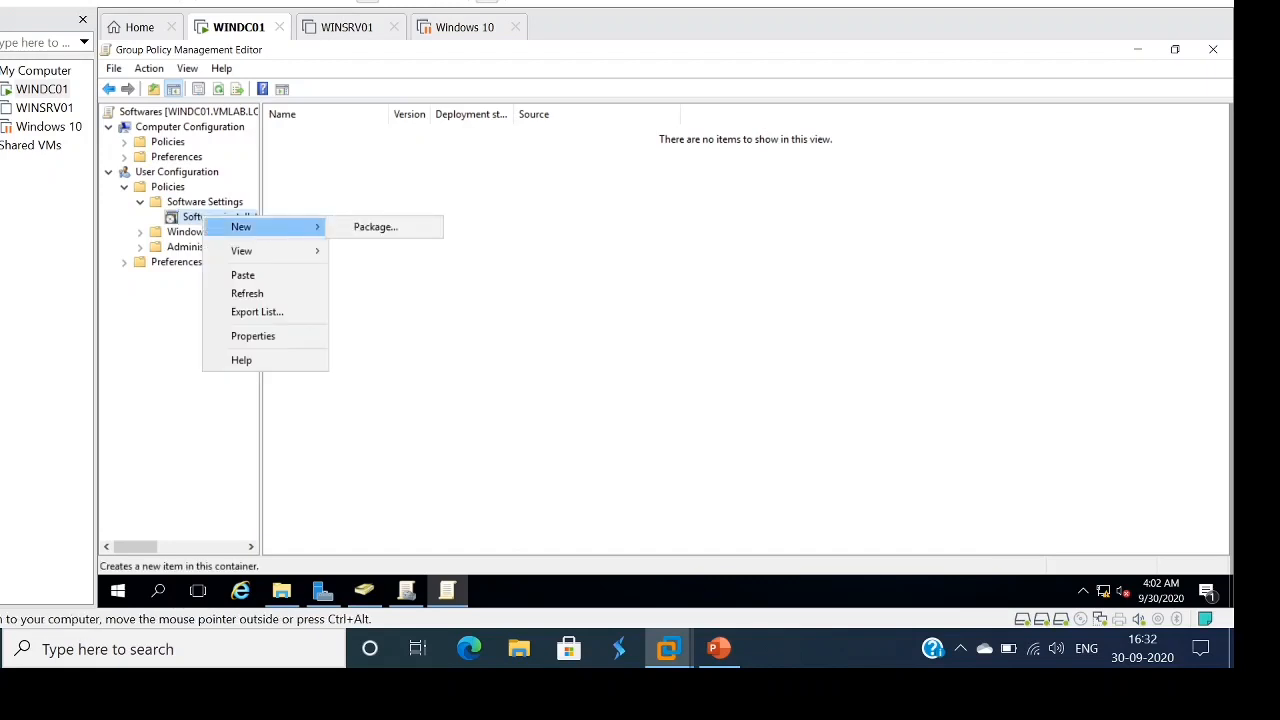
click(218, 89)
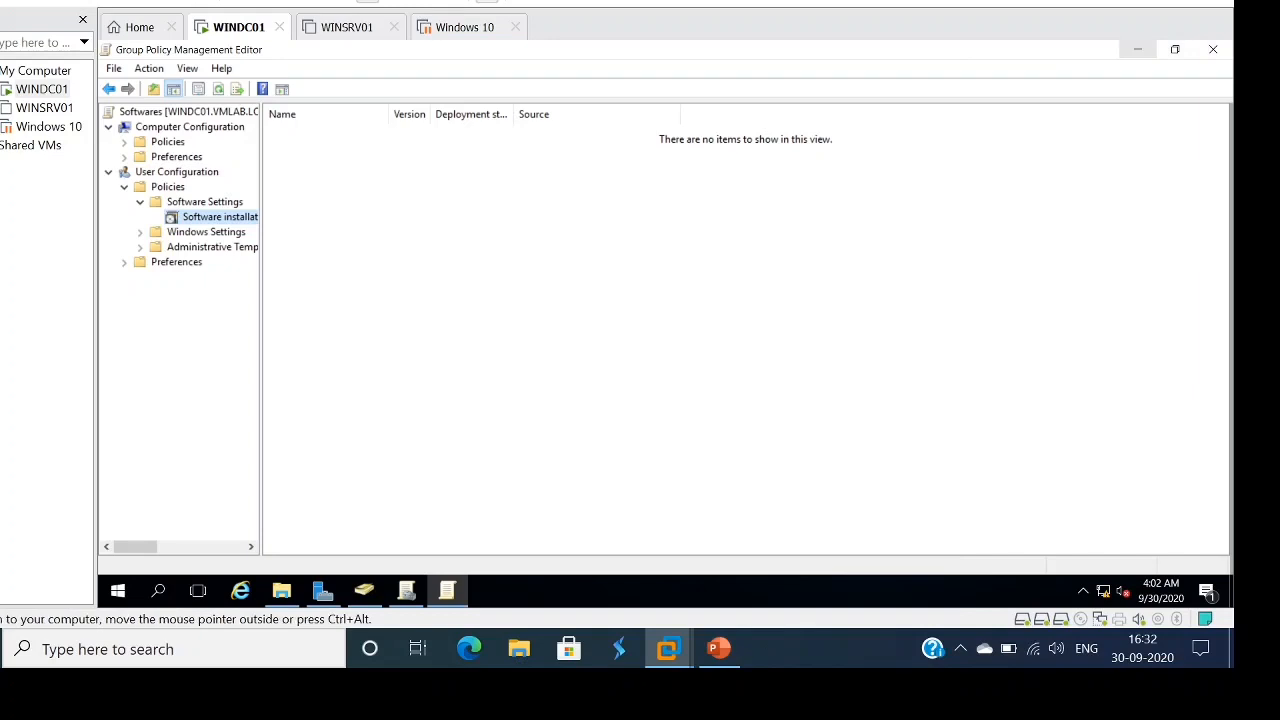
click(1213, 49)
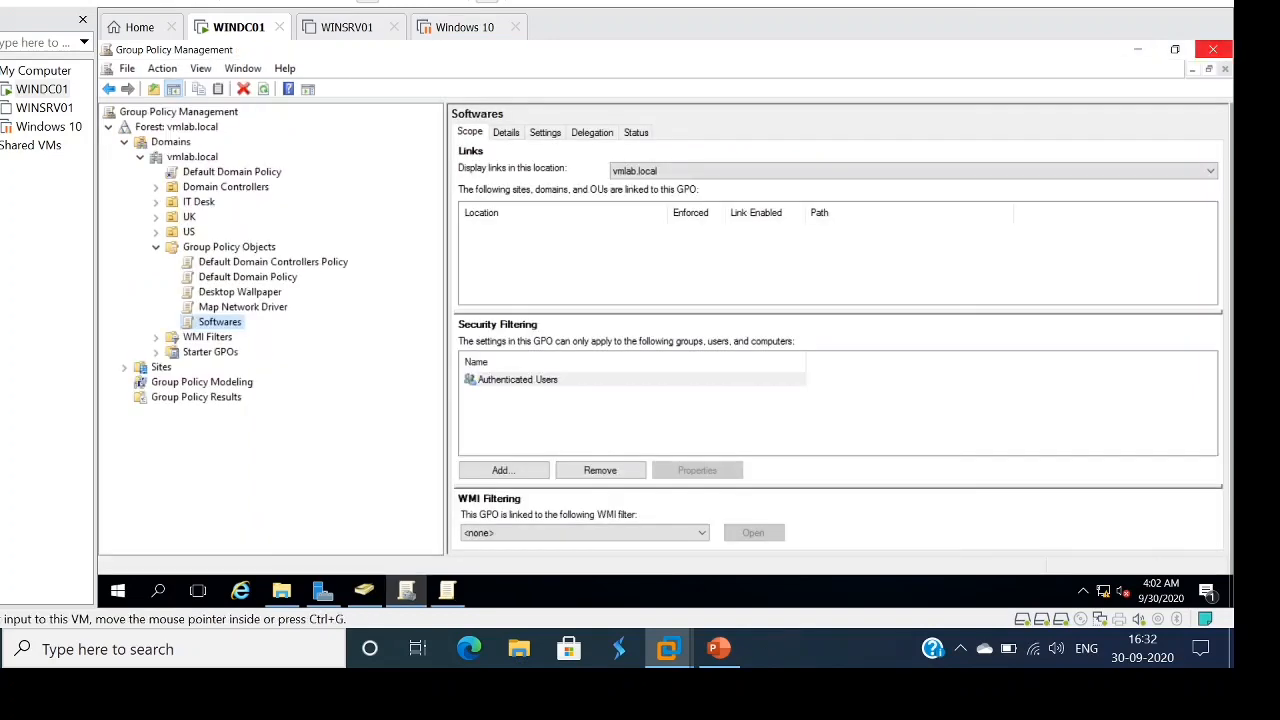
- Restart Group Policy Management from Server Manager Tools and edit the Softwares GPO
click(1213, 49)
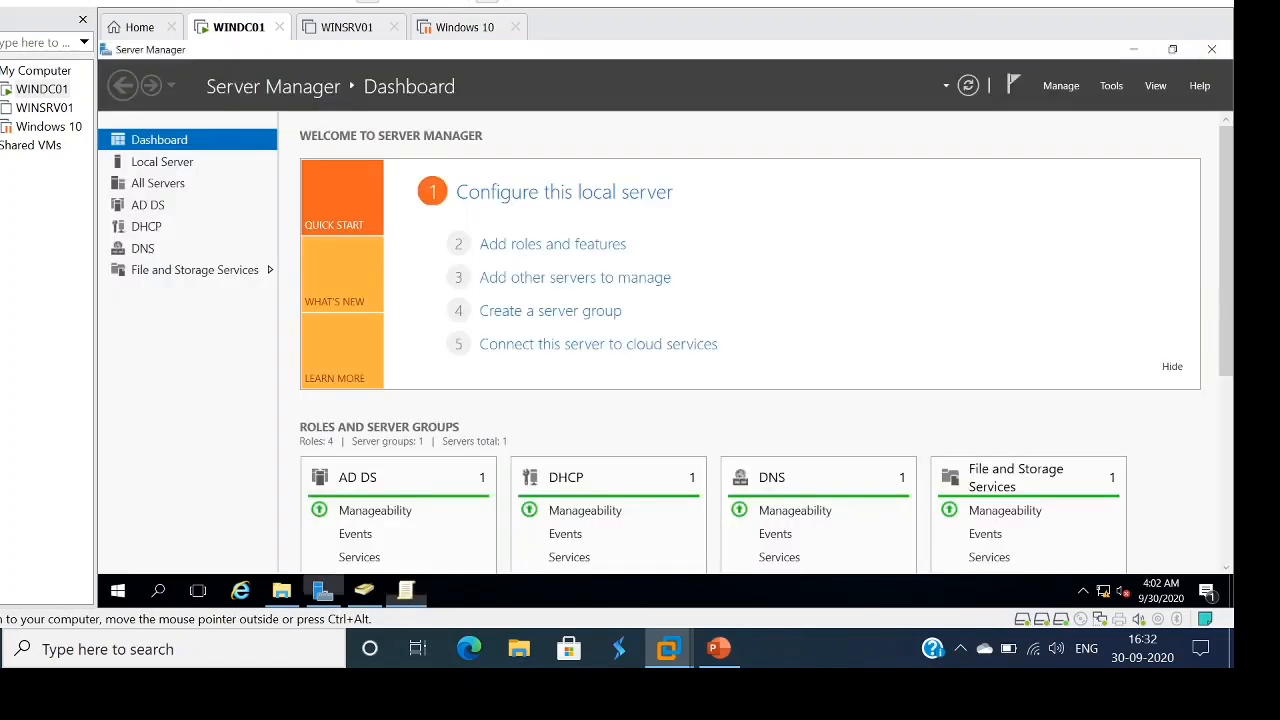
click(1111, 85)
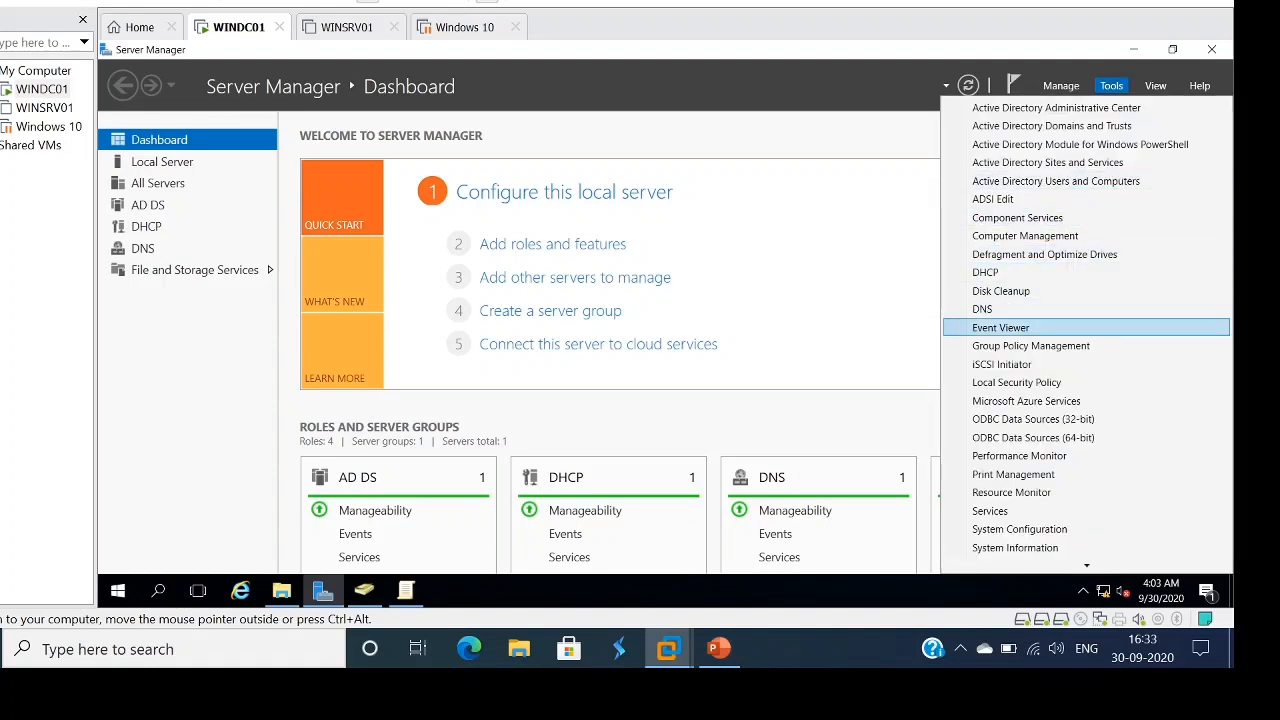
click(1031, 345)
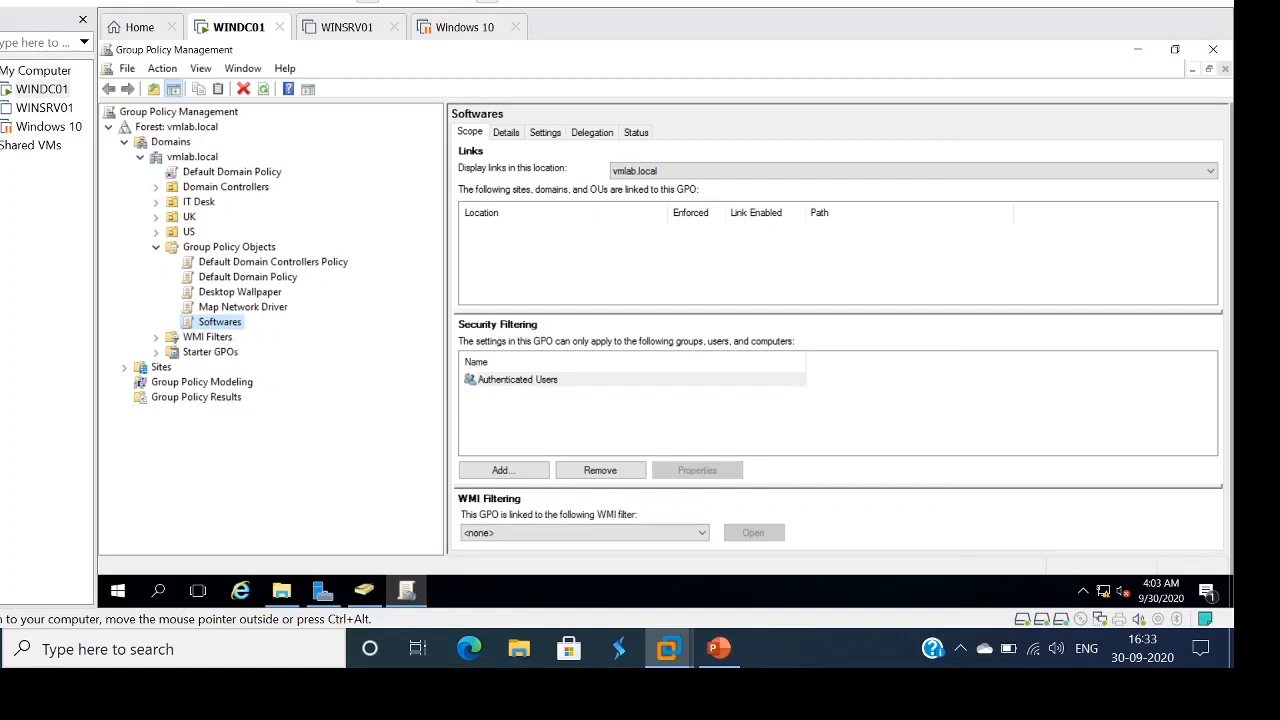
right_click(221, 322)
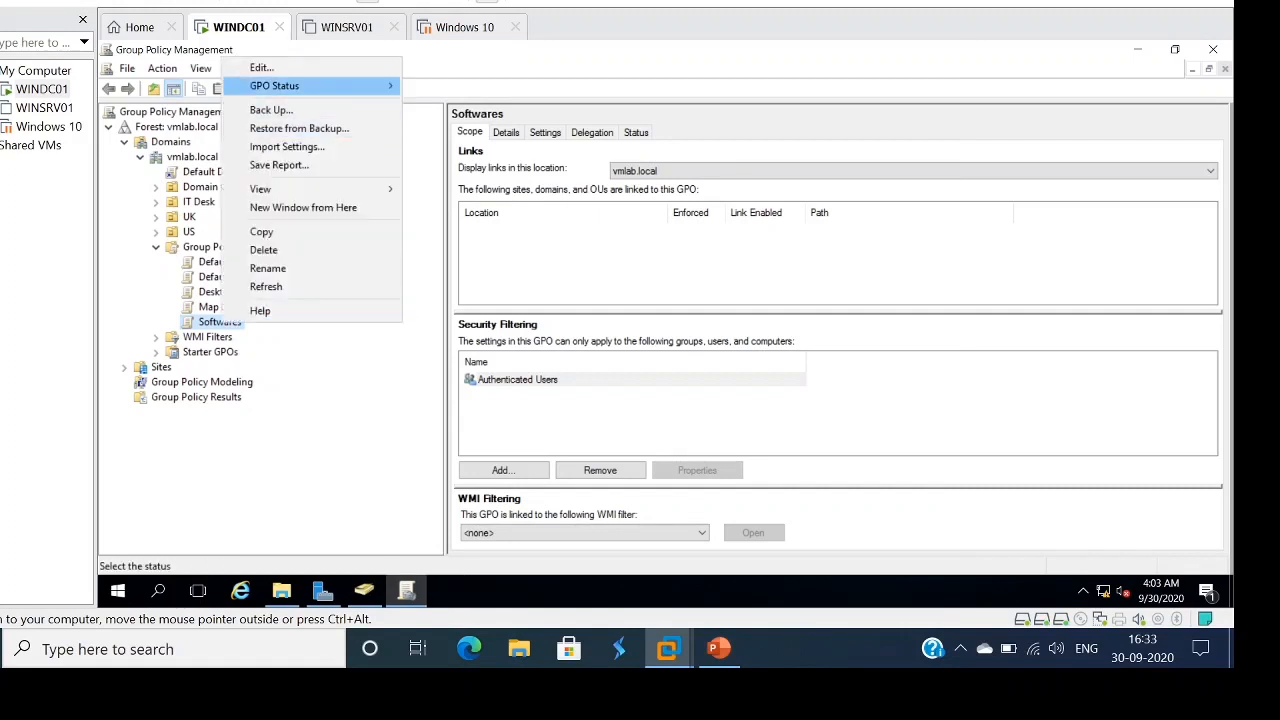
click(262, 67)
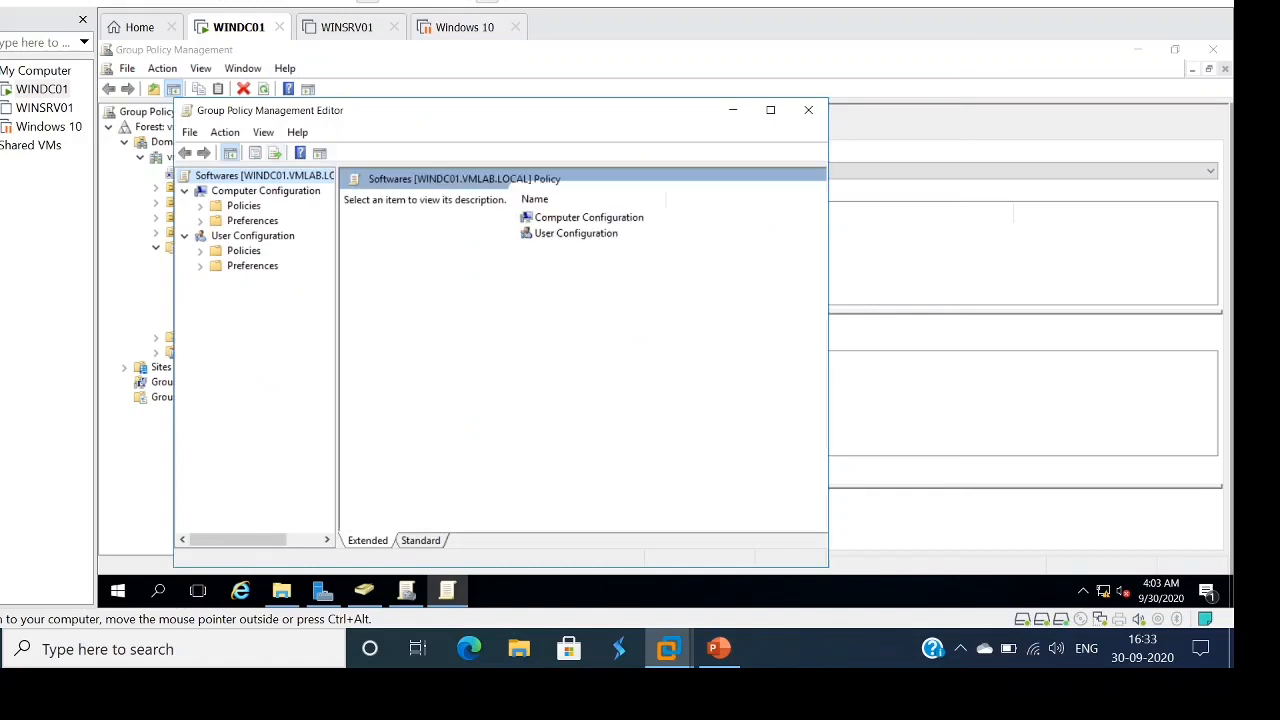
- Go to user Software installation and open the PuTTY 0.74 package's properties
click(200, 251)
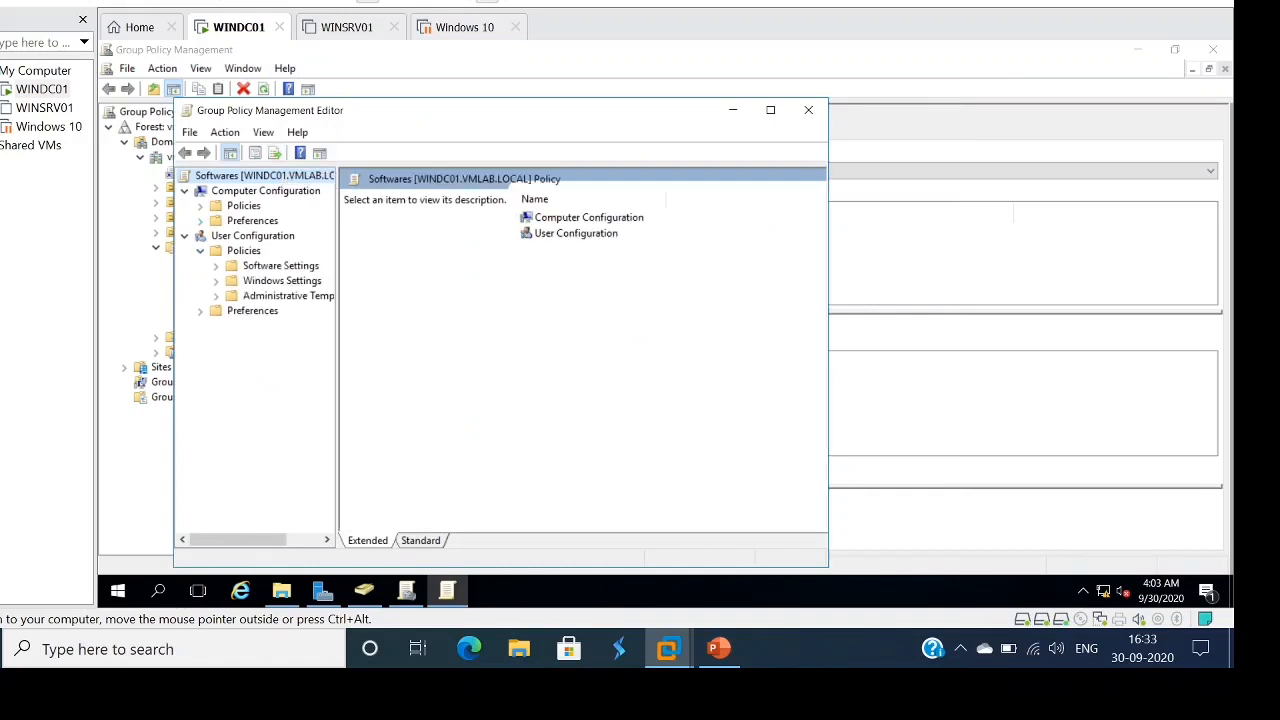
click(770, 110)
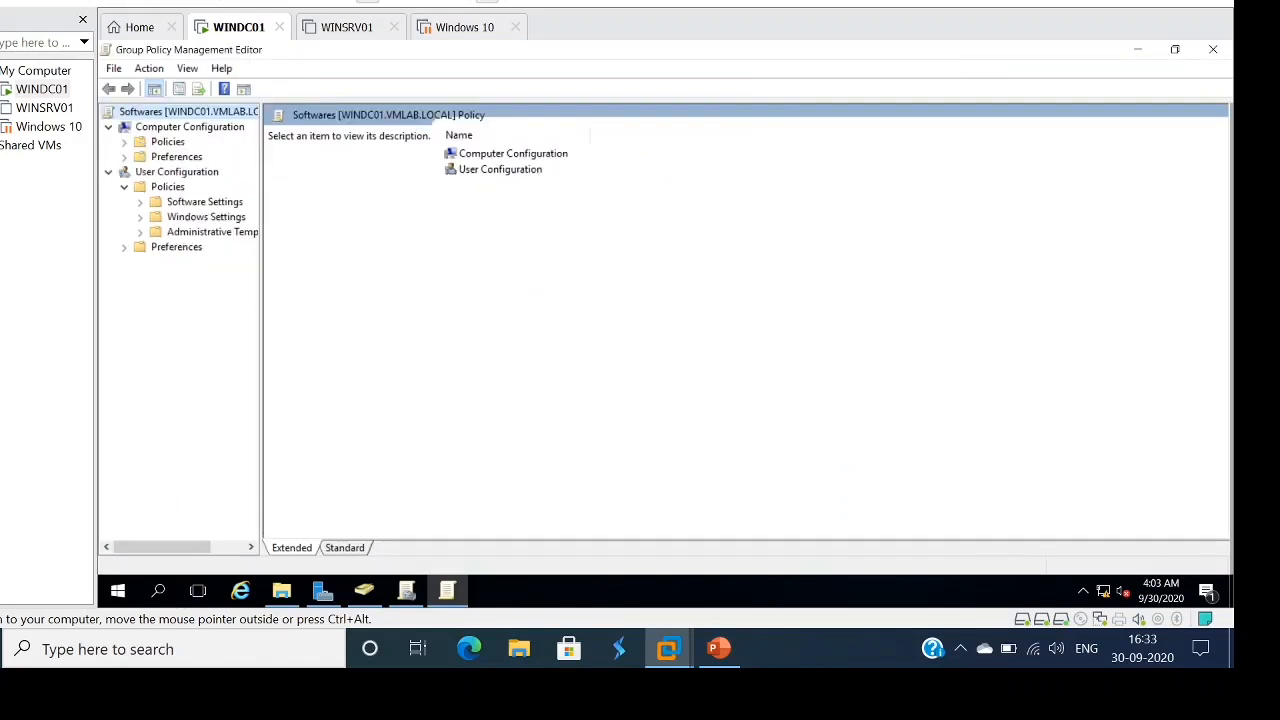
click(140, 202)
click(214, 217)
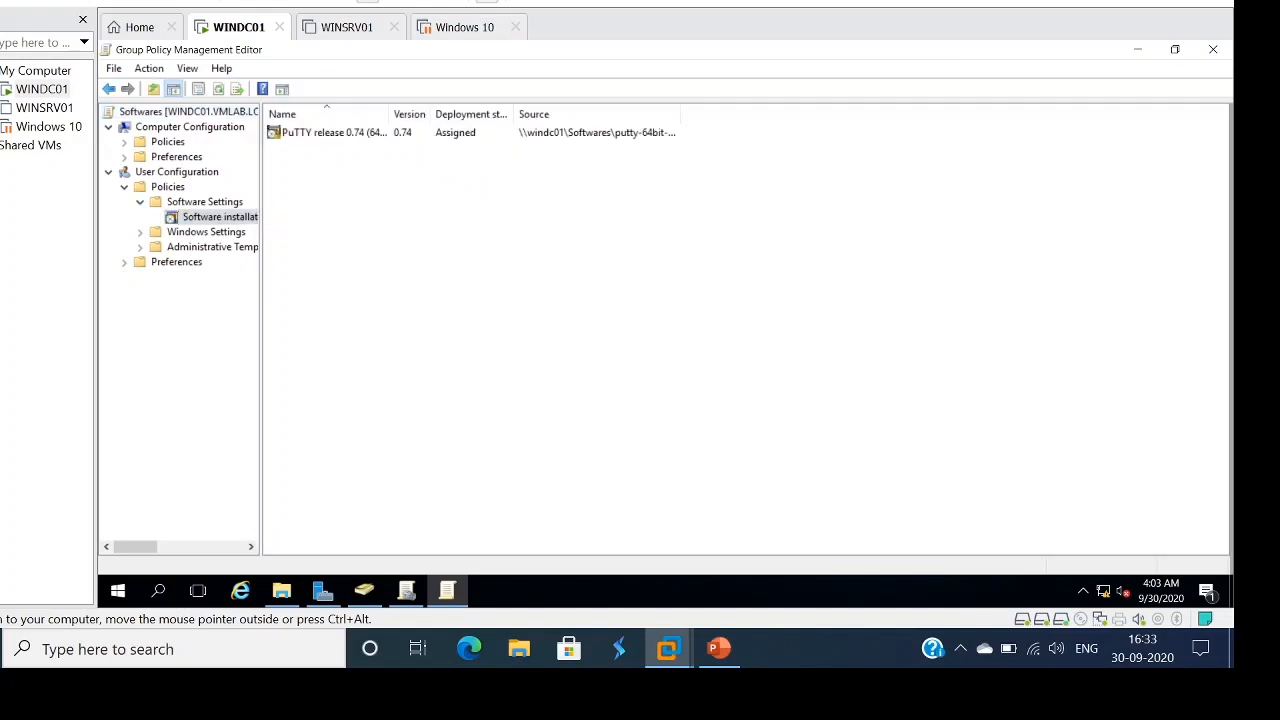
double_click(350, 132)
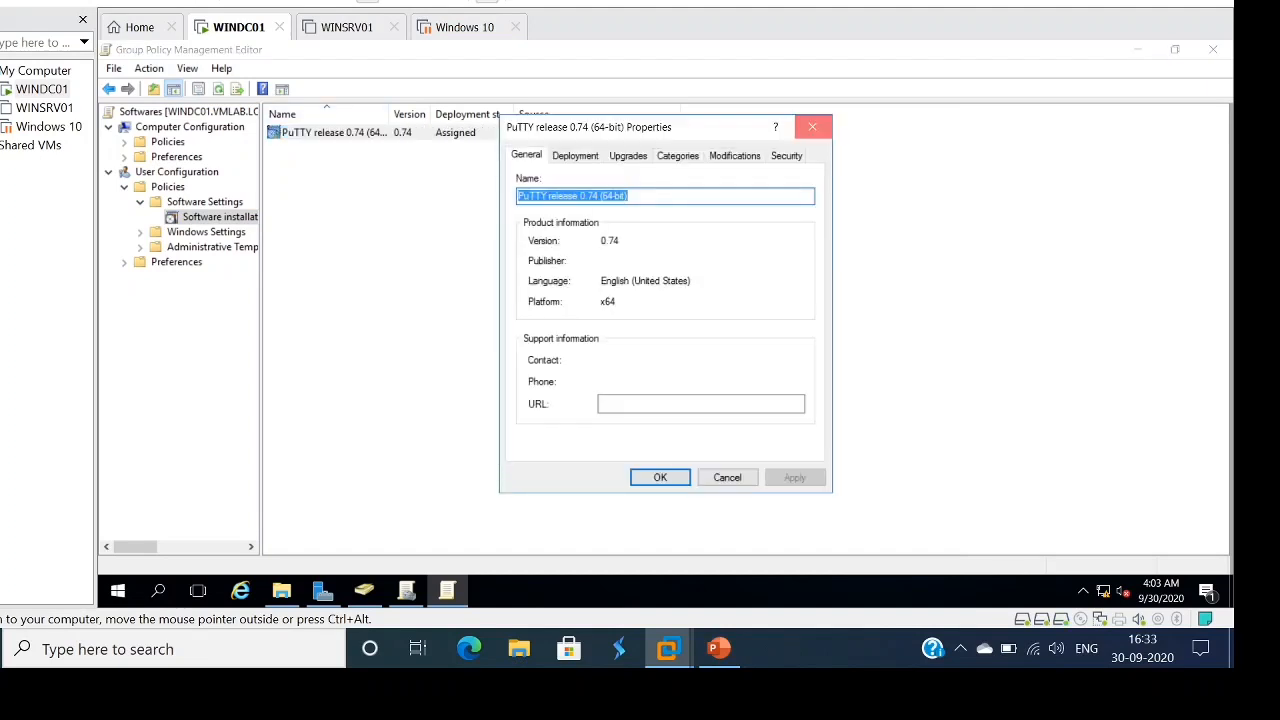
click(812, 127)
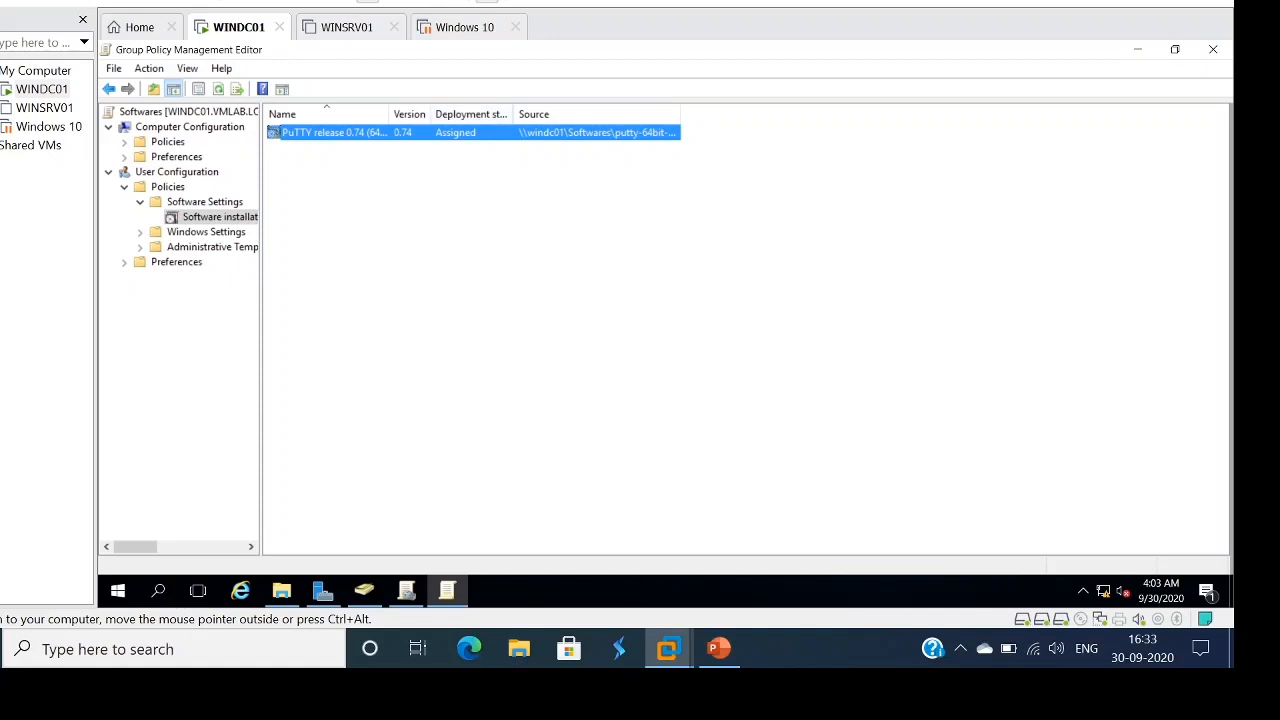
drag(513, 114, 482, 114)
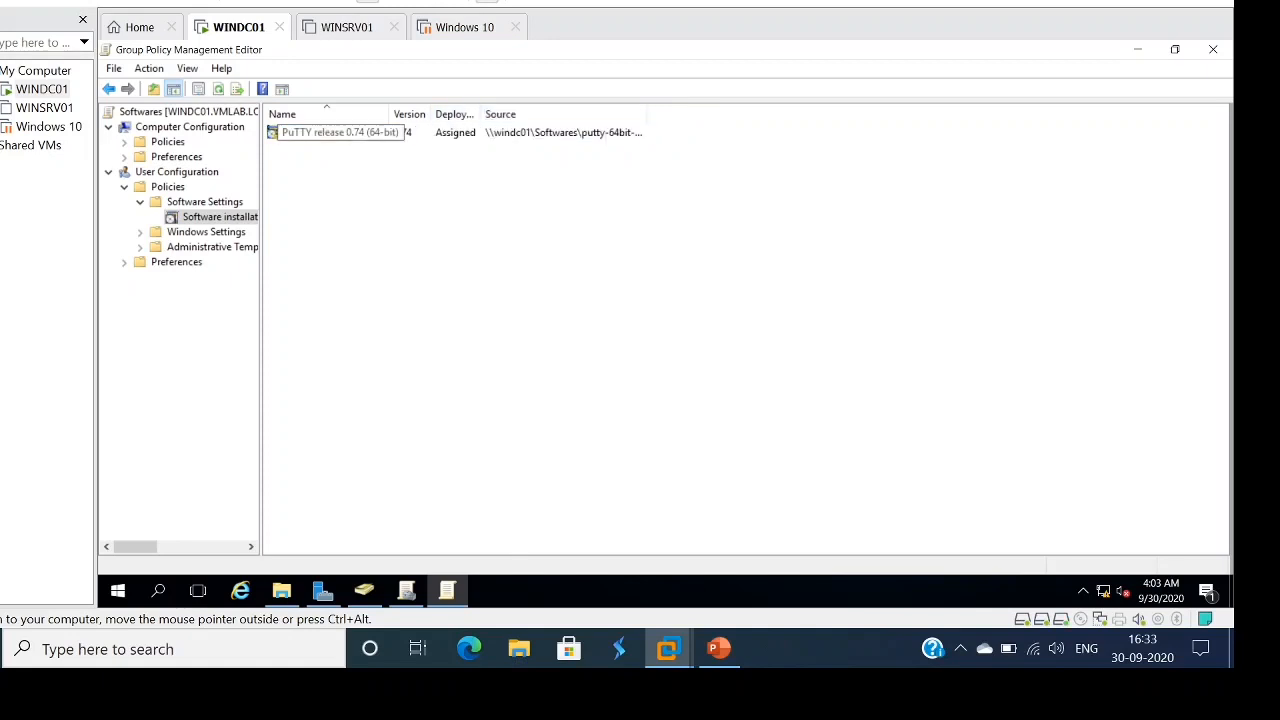
double_click(320, 132)
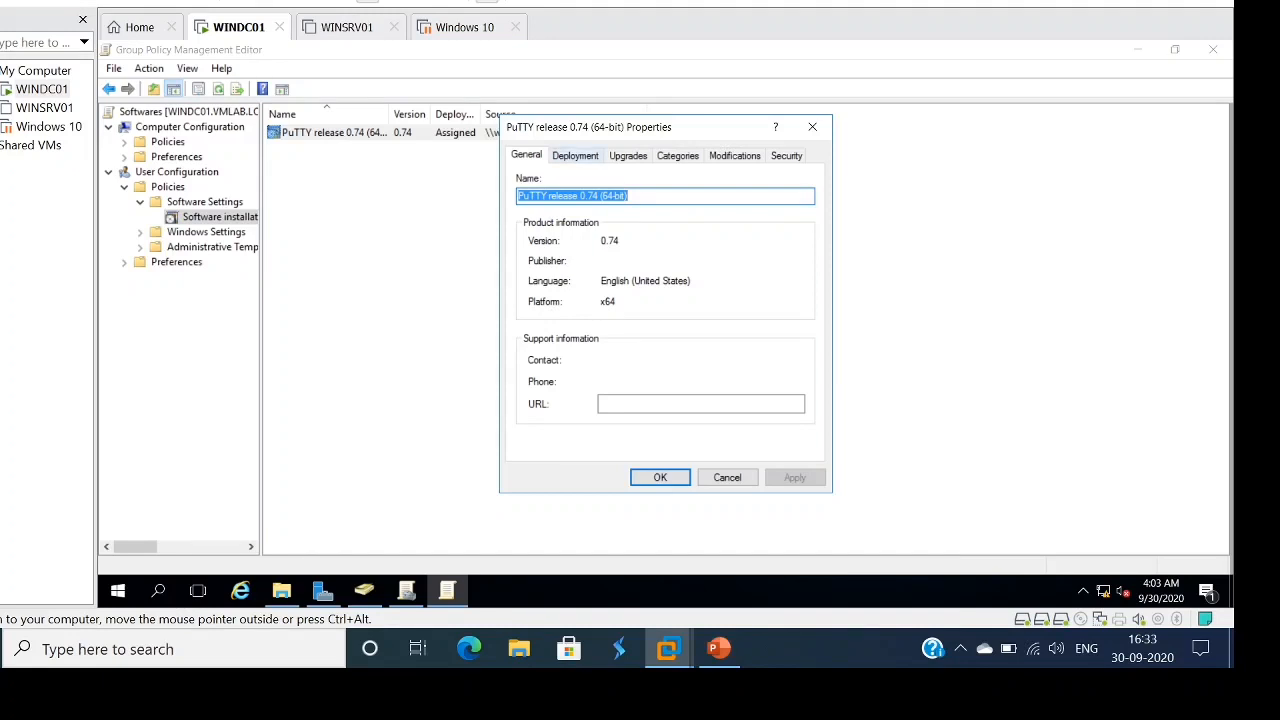
- Enable 'Install this application at logon' on PuTTY's Deployment tab and apply it
click(575, 155)
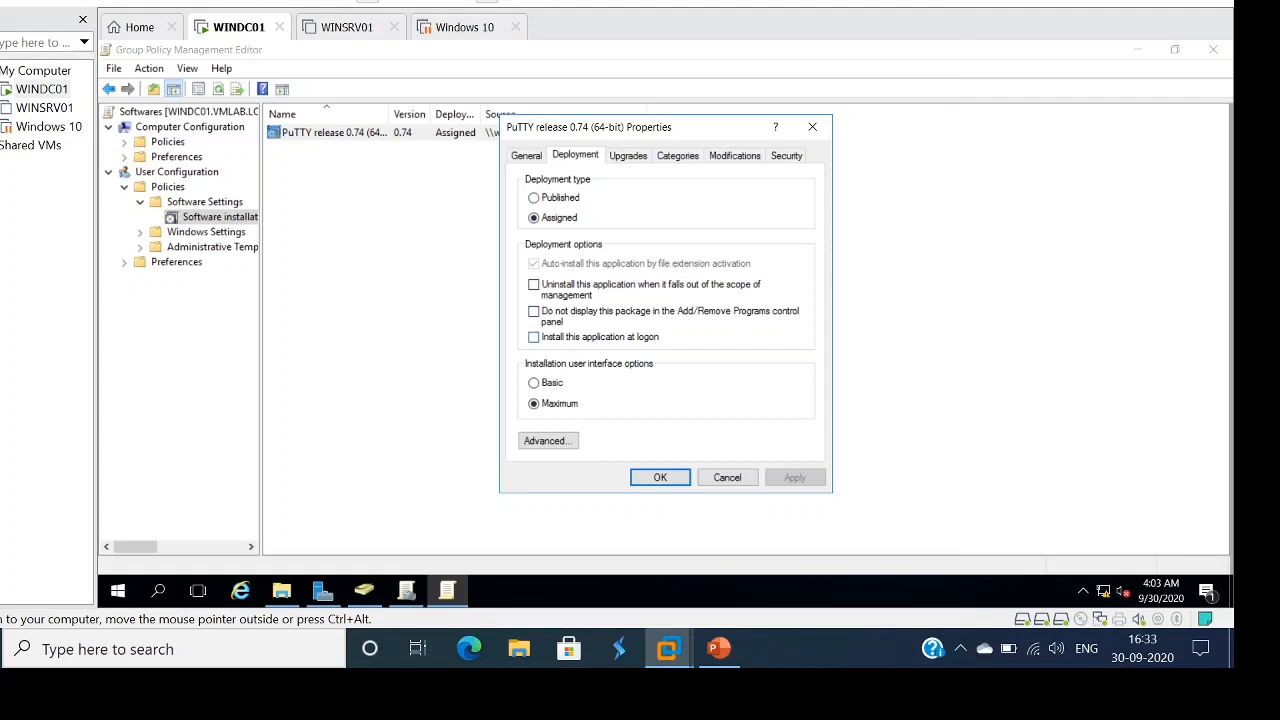
click(533, 337)
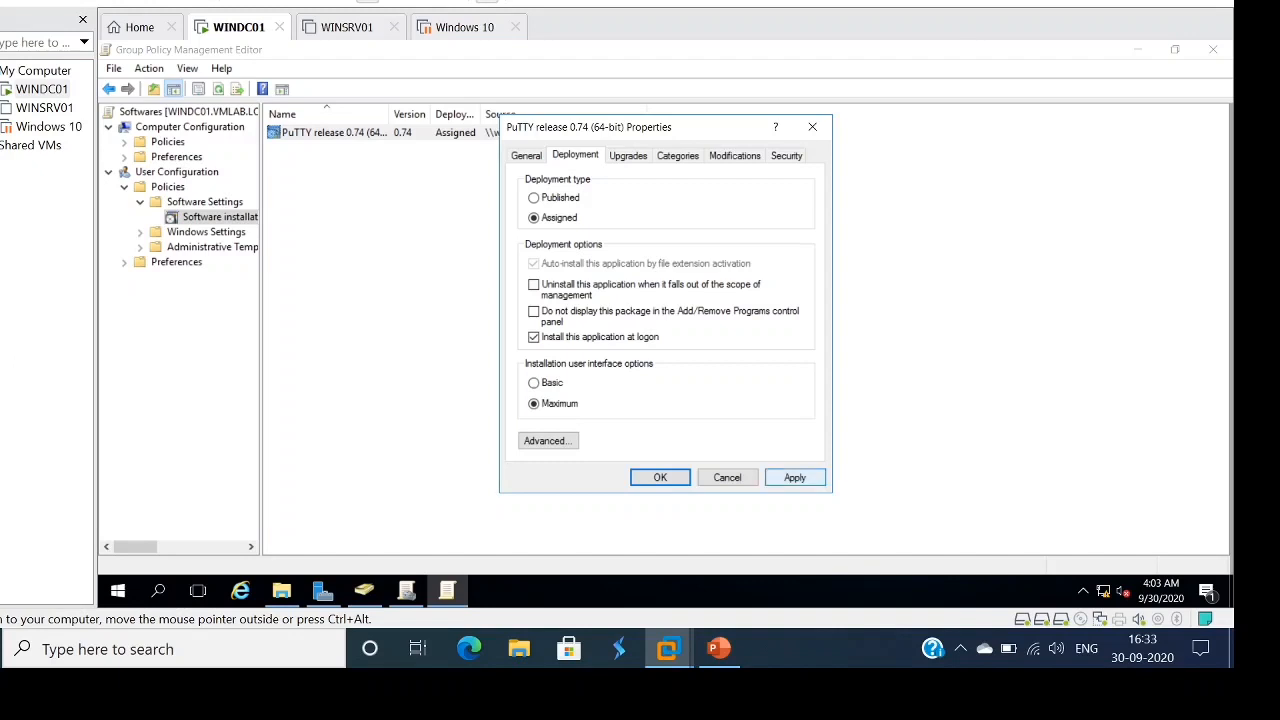
click(794, 477)
click(660, 477)
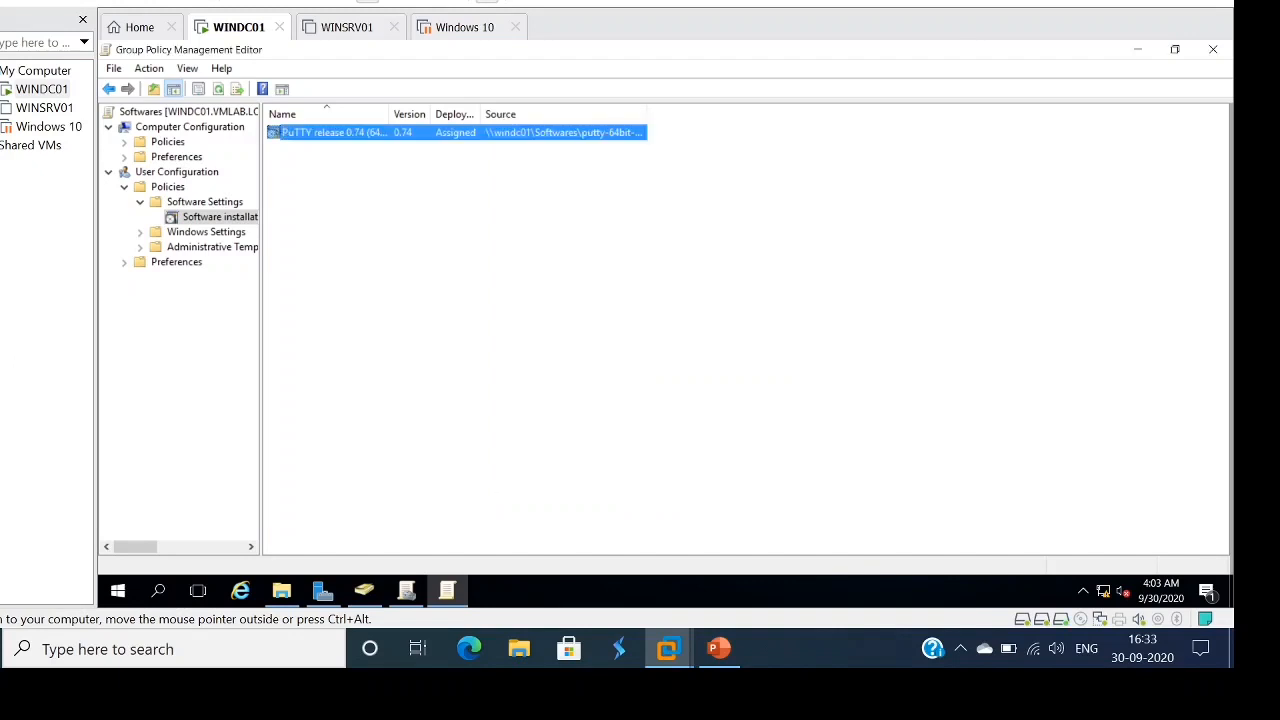
click(660, 477)
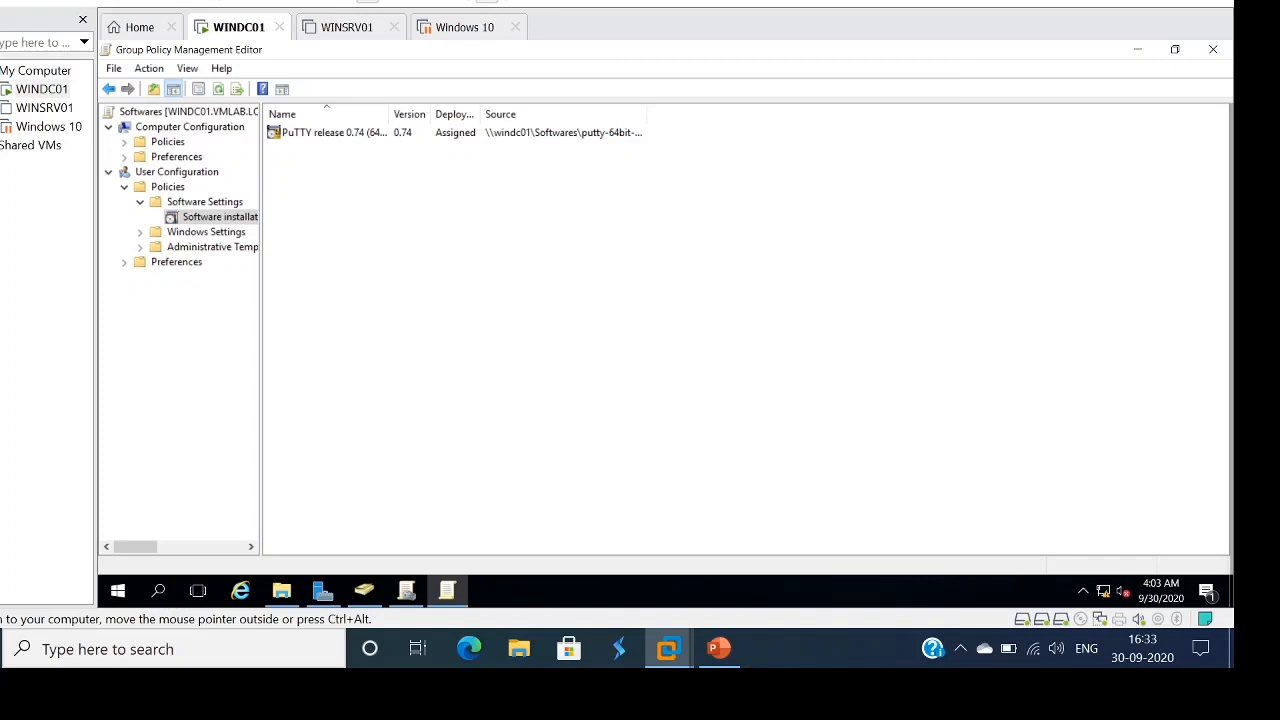
- Close the editor and link the existing Softwares GPO to the IT Desk OU
click(1213, 49)
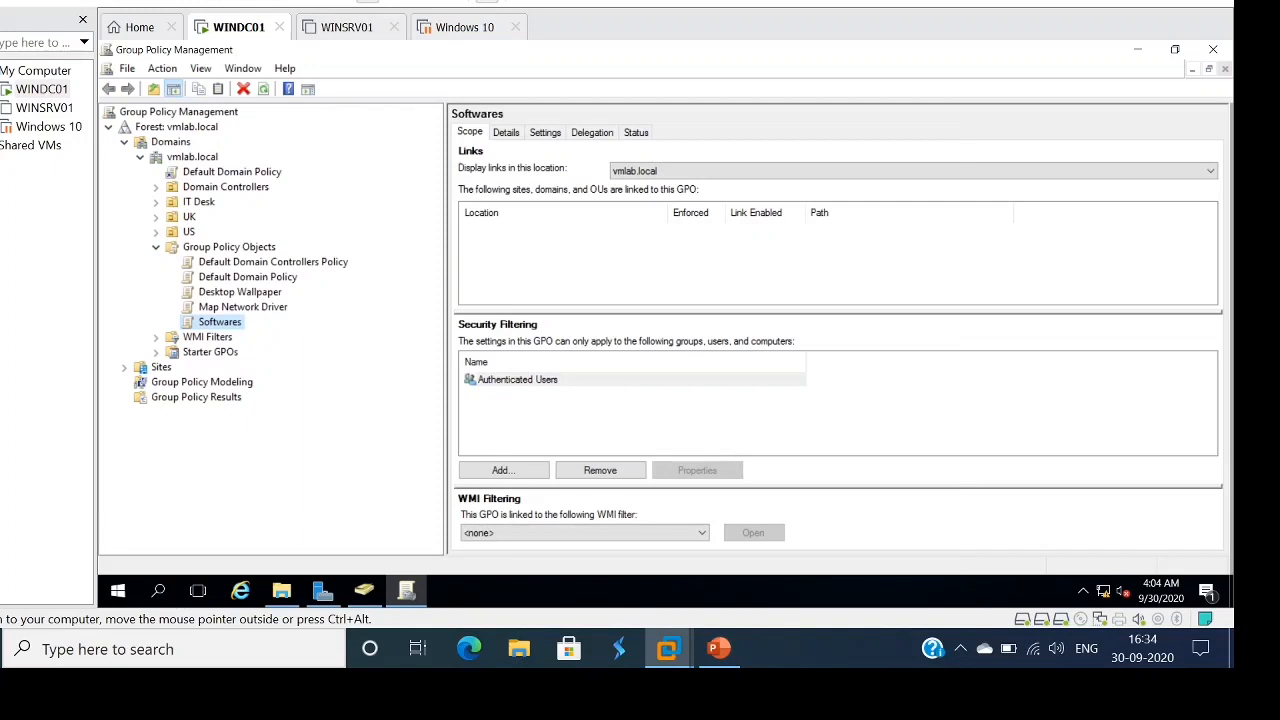
click(198, 201)
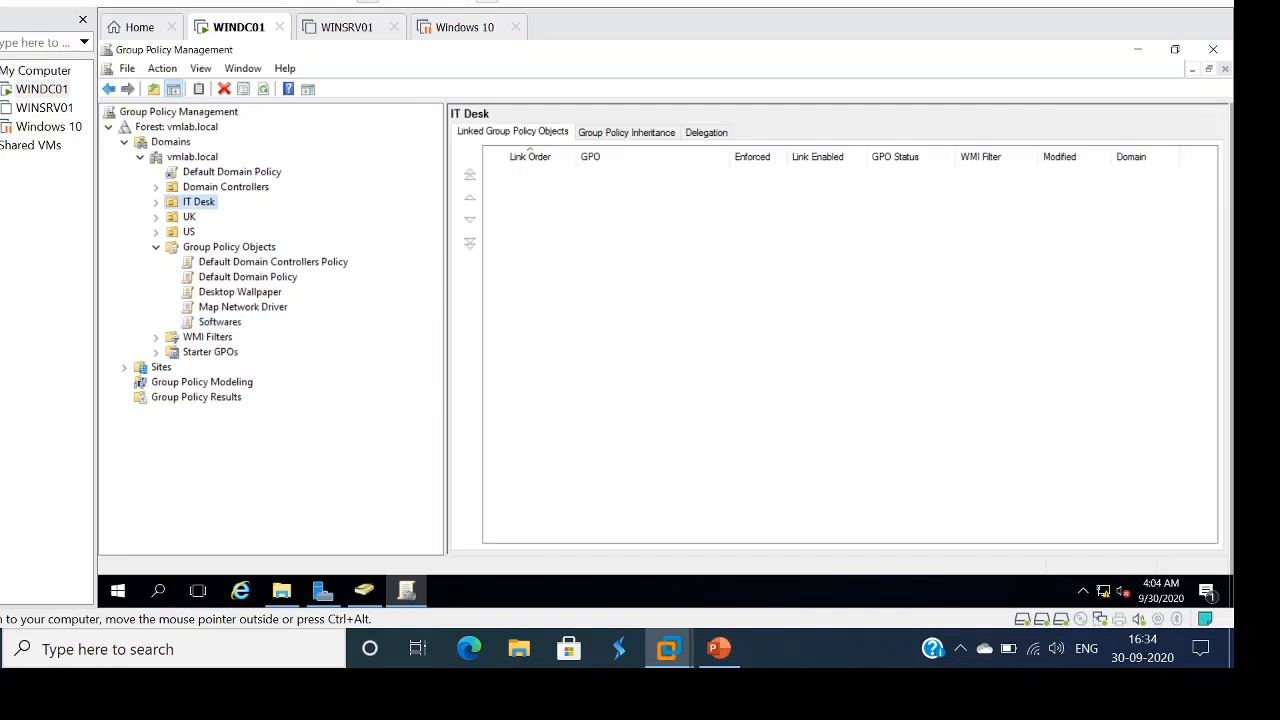
right_click(197, 203)
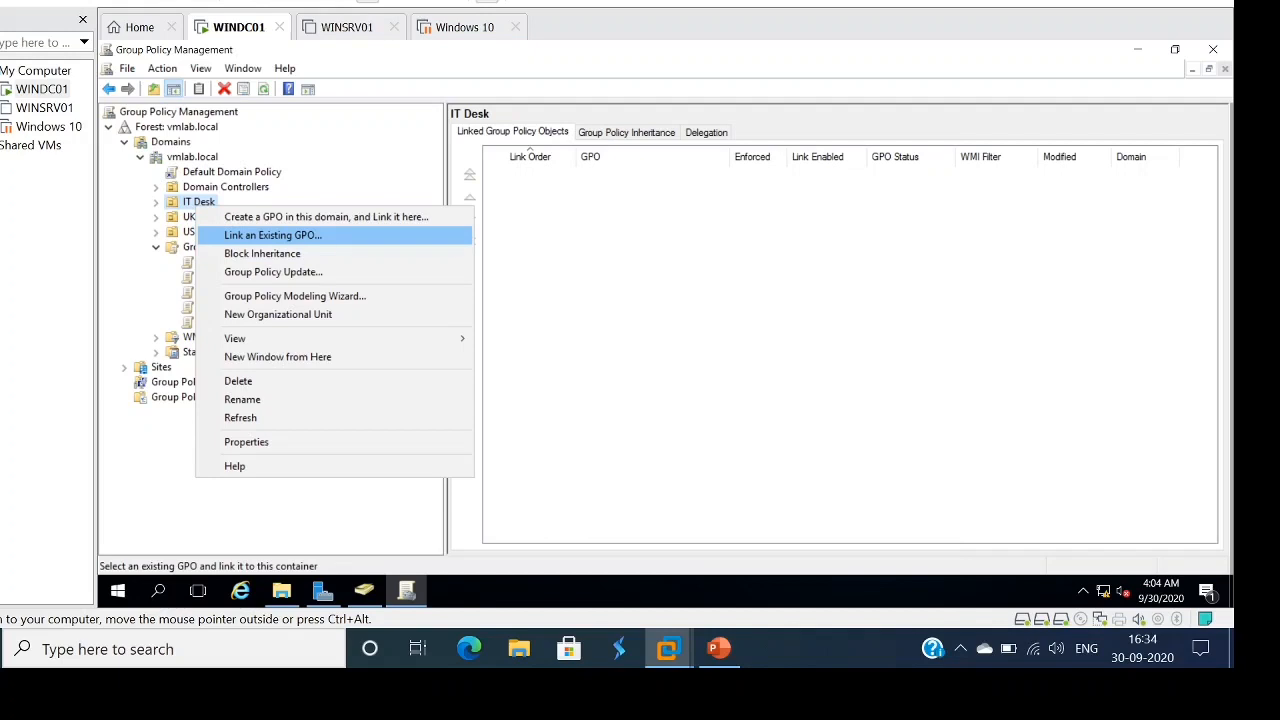
click(272, 235)
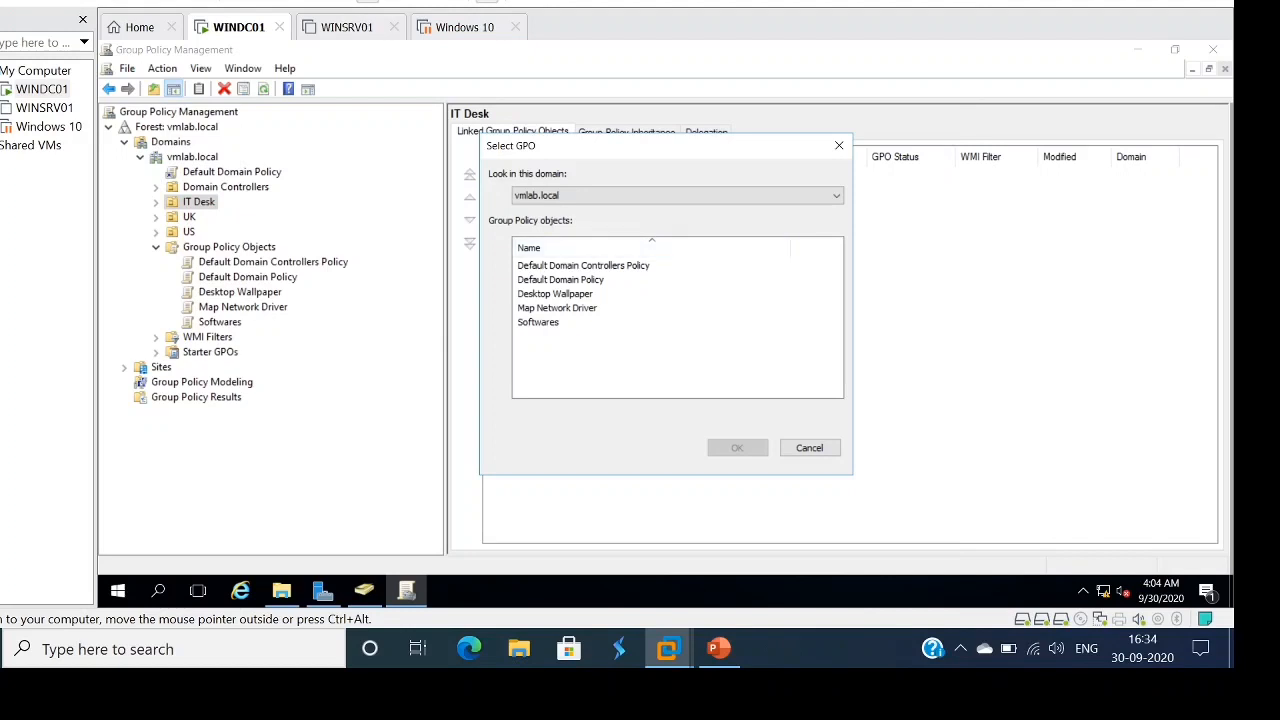
click(538, 322)
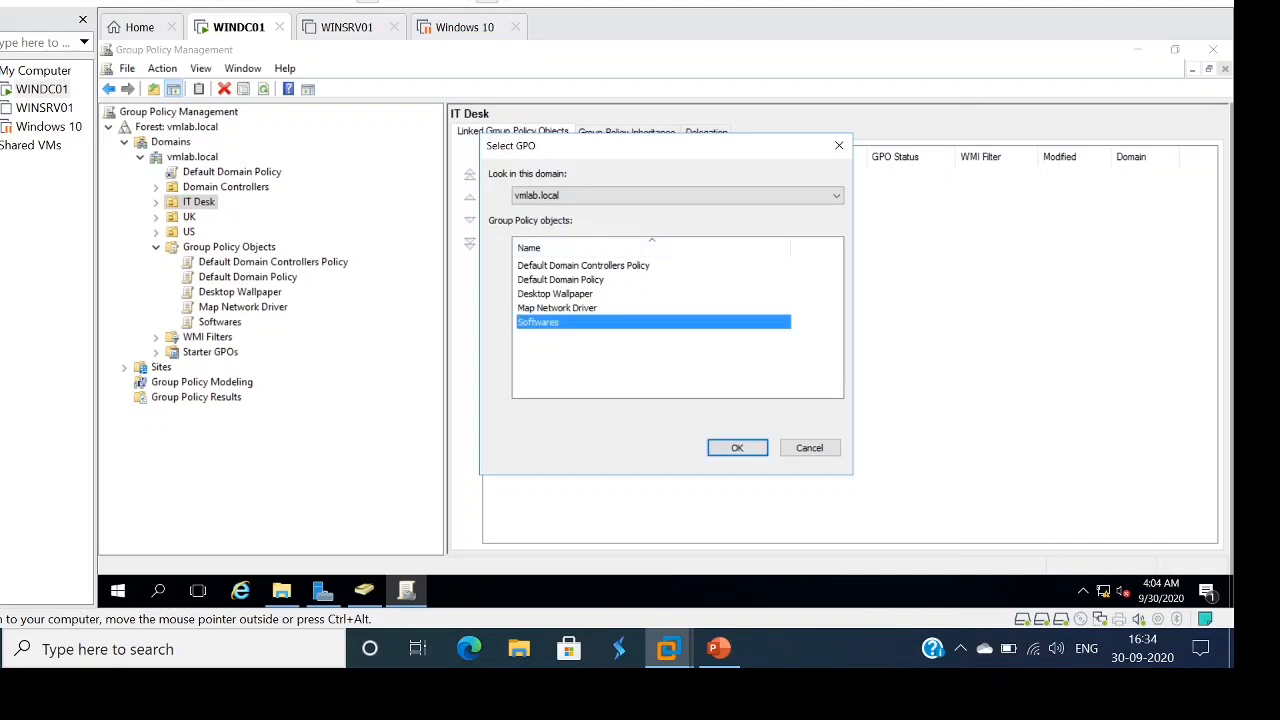
click(737, 448)
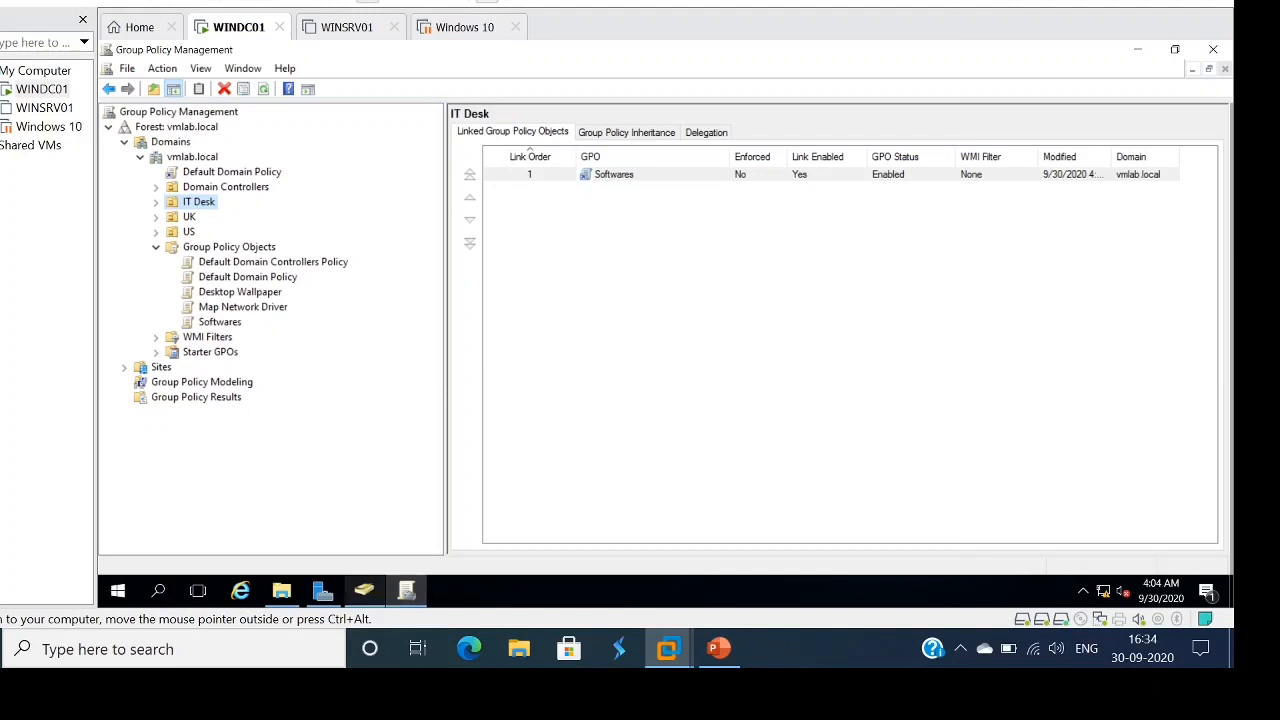
click(364, 591)
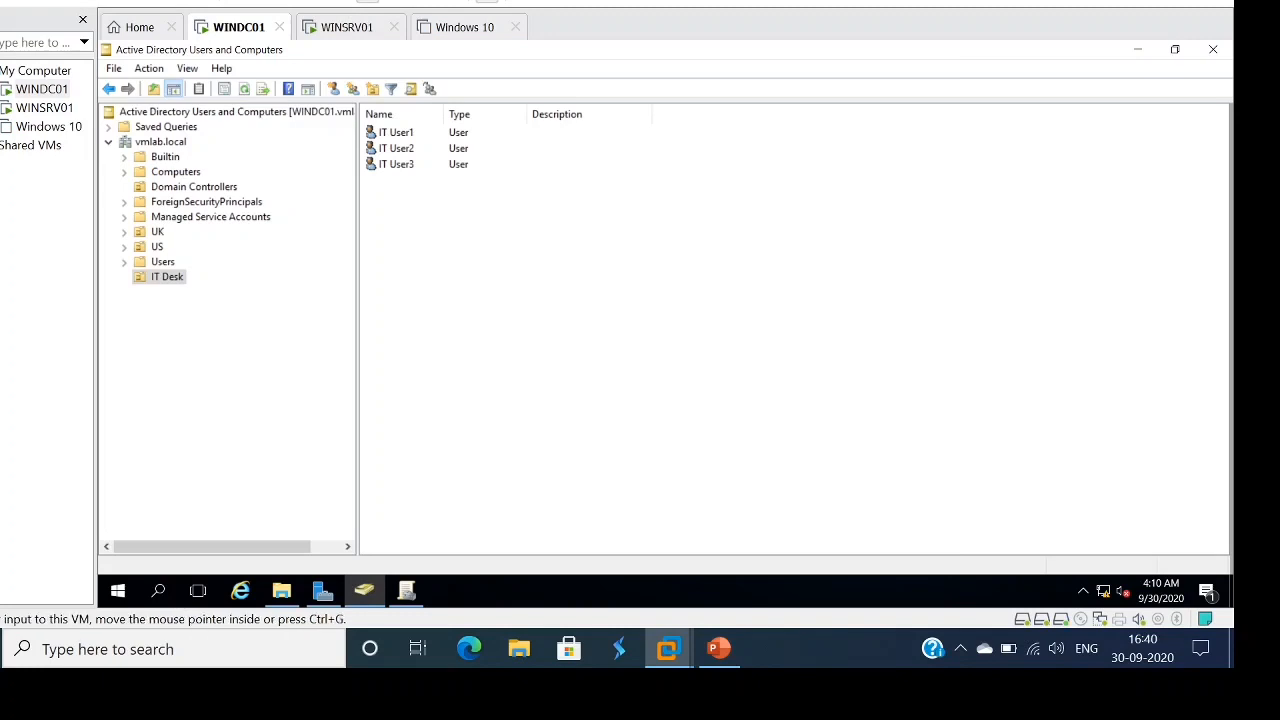
- Switch to WINSRV01 and send Ctrl+Alt+Del from the VM menu
click(44, 107)
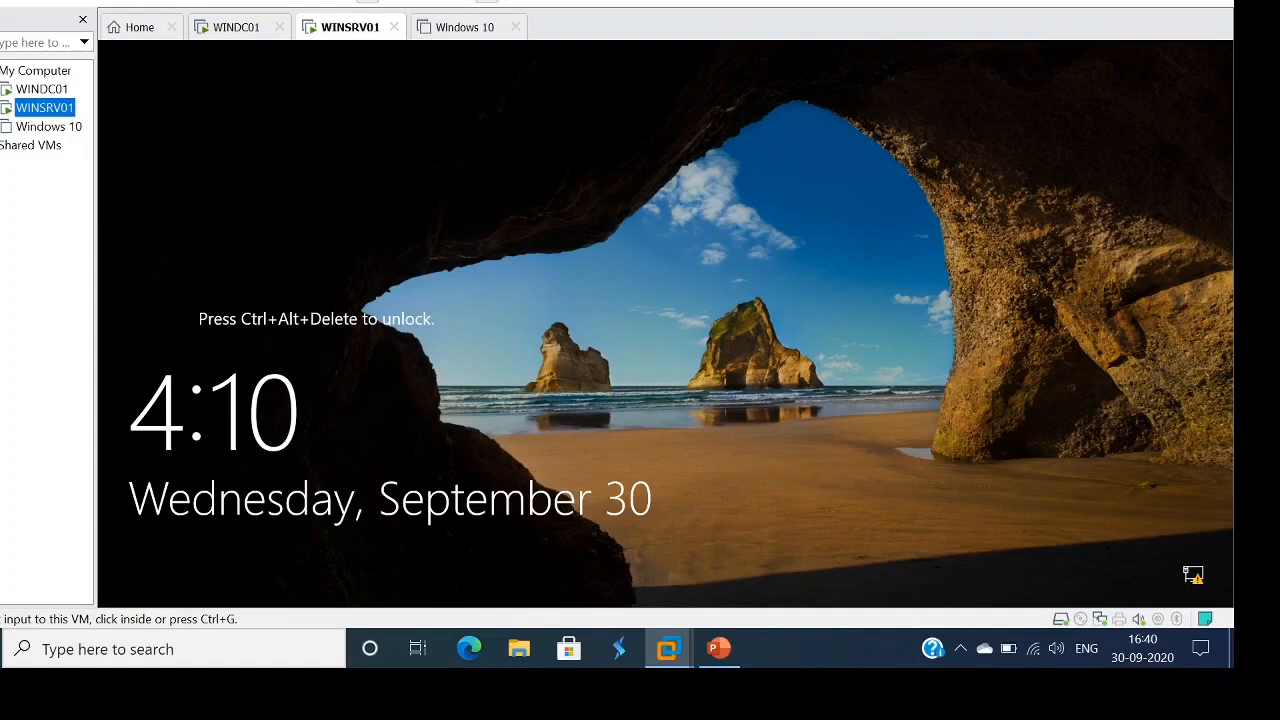
key(ctrl+alt+Insert)
click(76, 0)
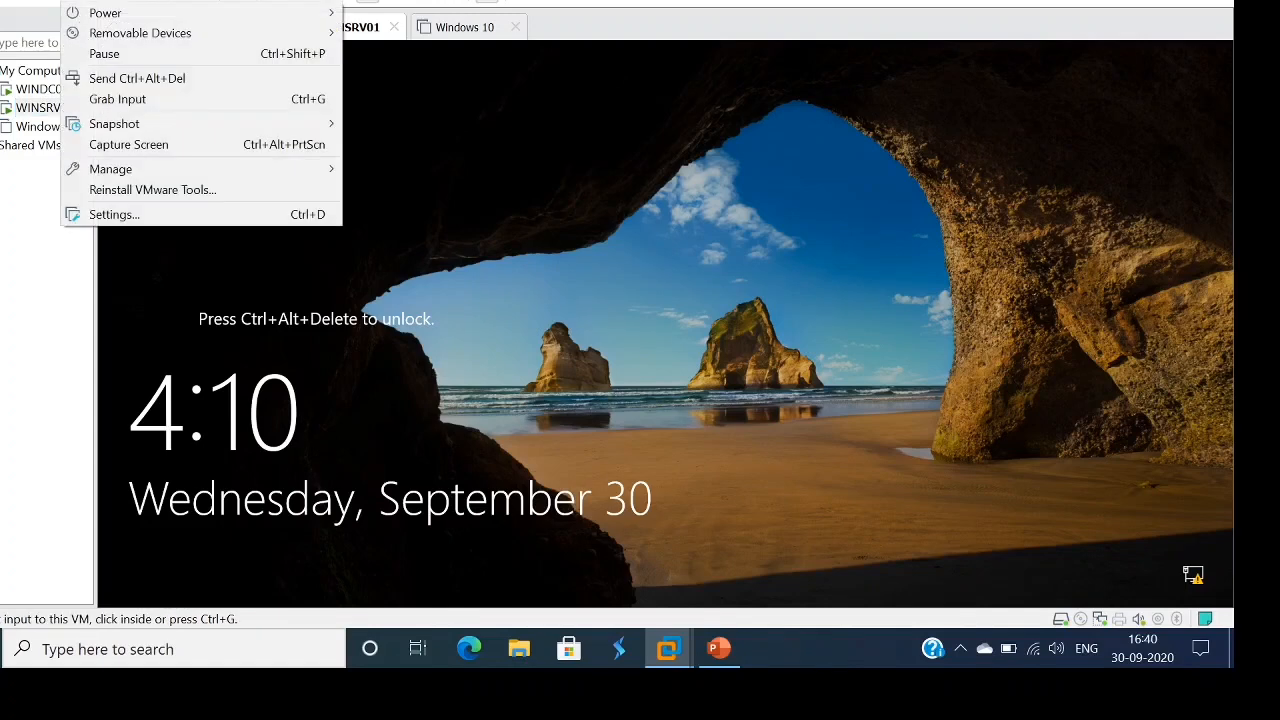
key(Down)
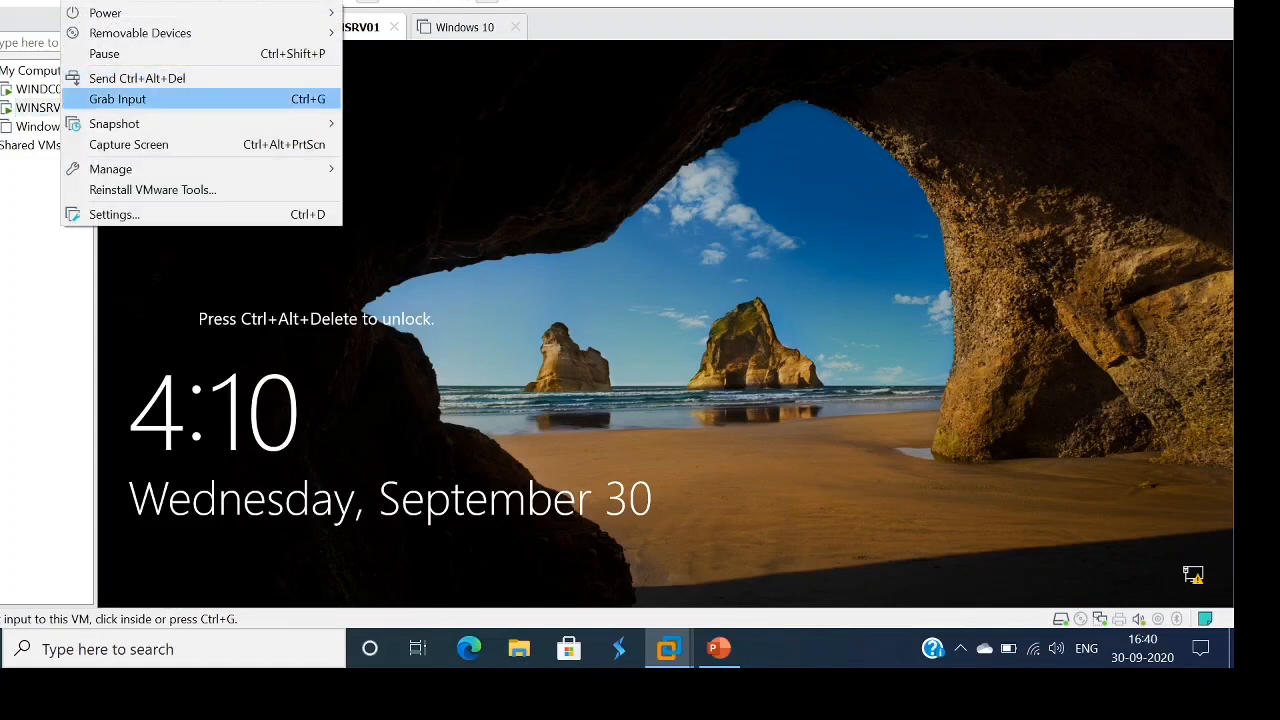
key(Up)
key(Return)
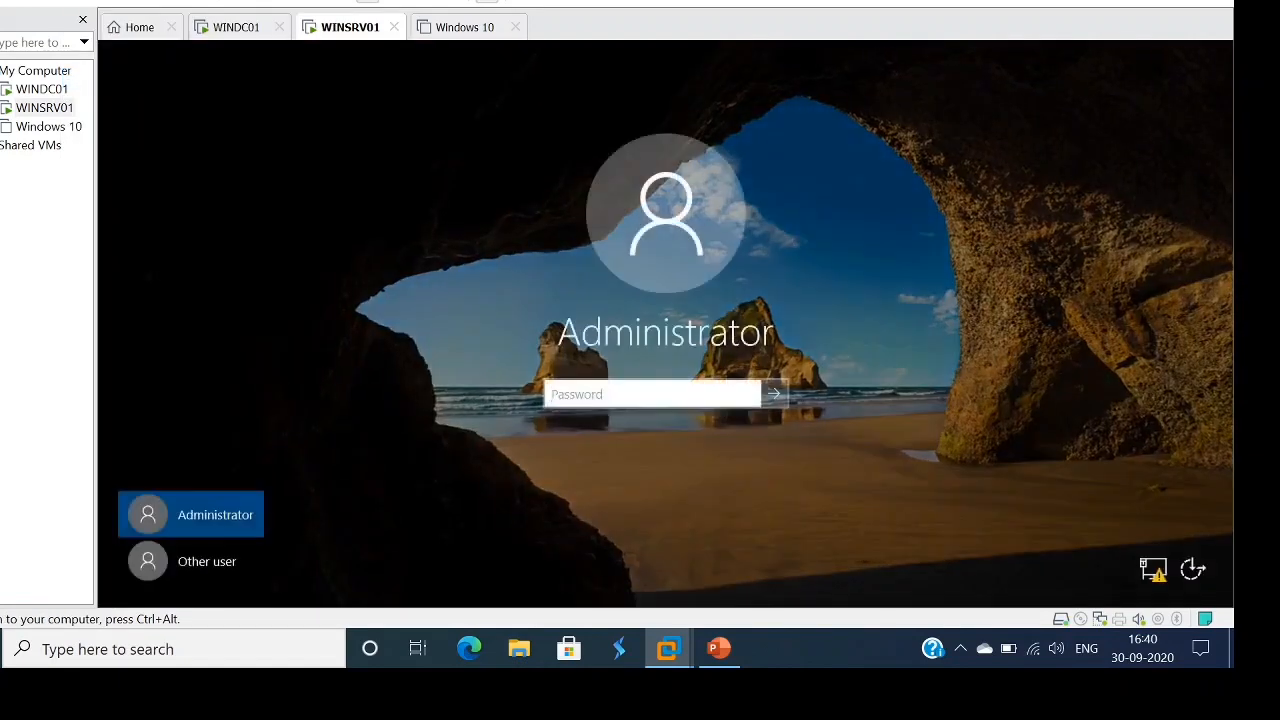
- Sign in as Other user with the IT User1 account and its password
click(191, 561)
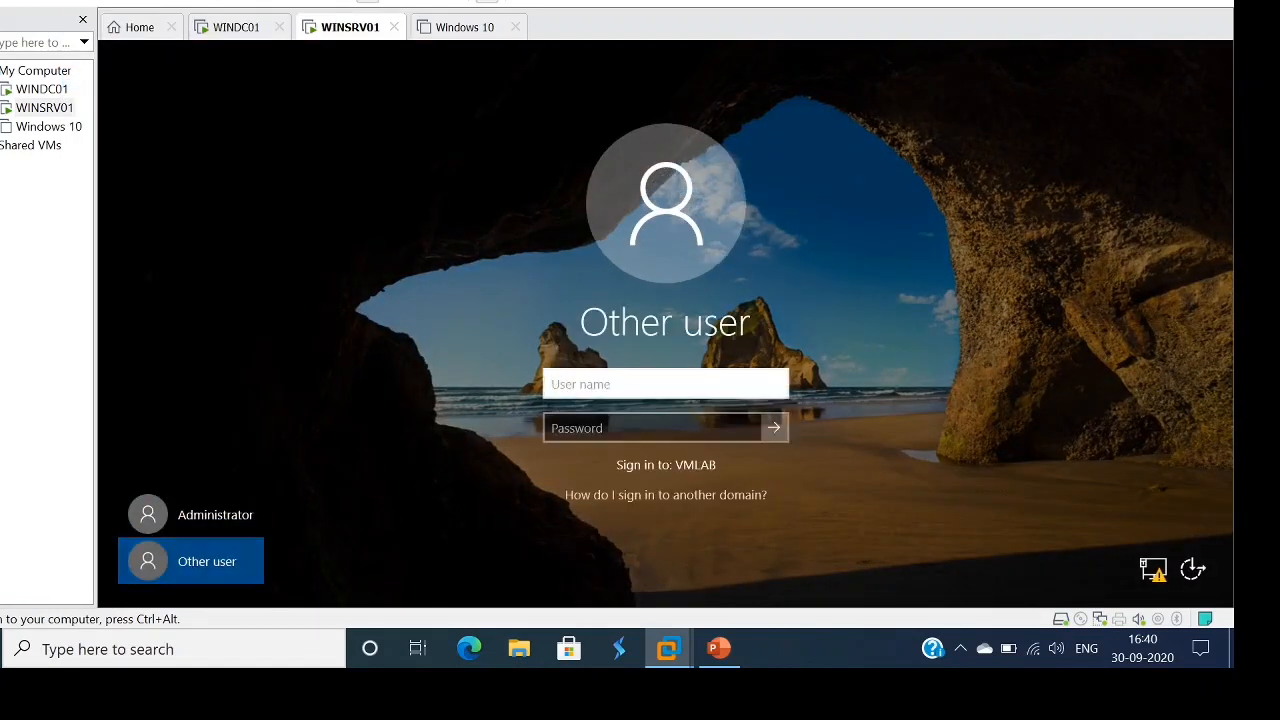
text(ITUser1)
key(Tab)
text(••••••••)
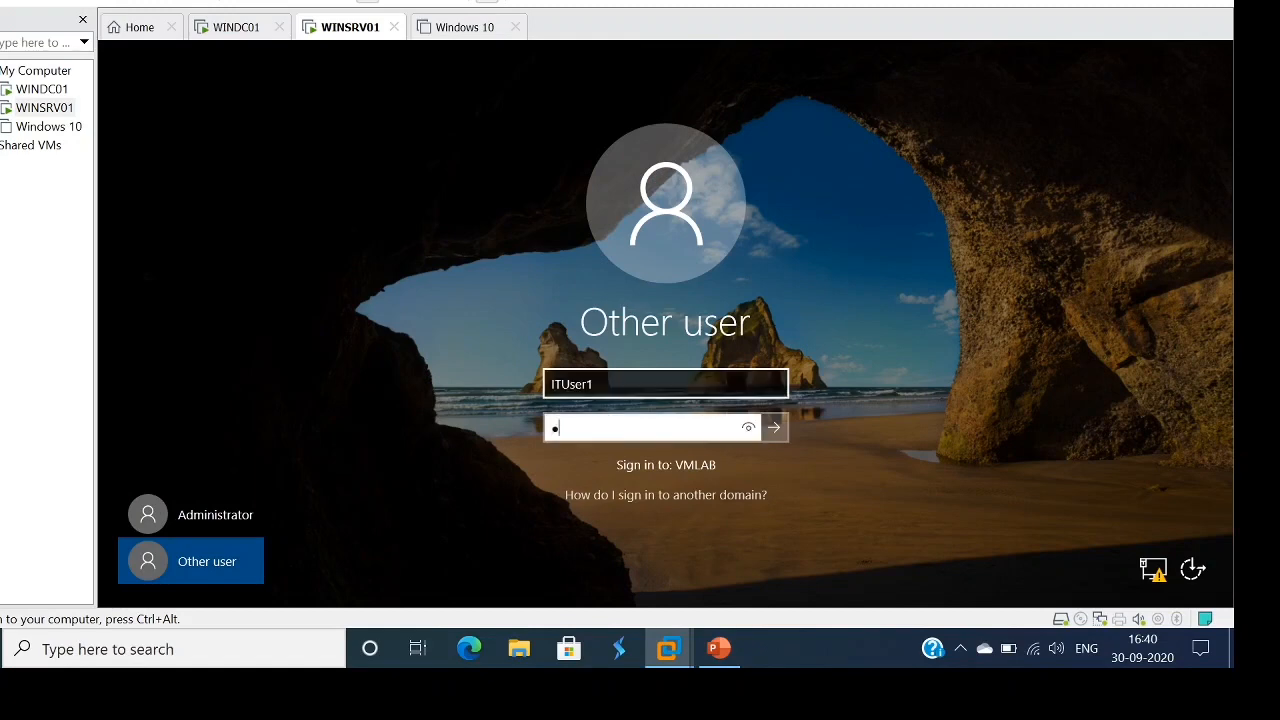
text(•••)
key(Return)
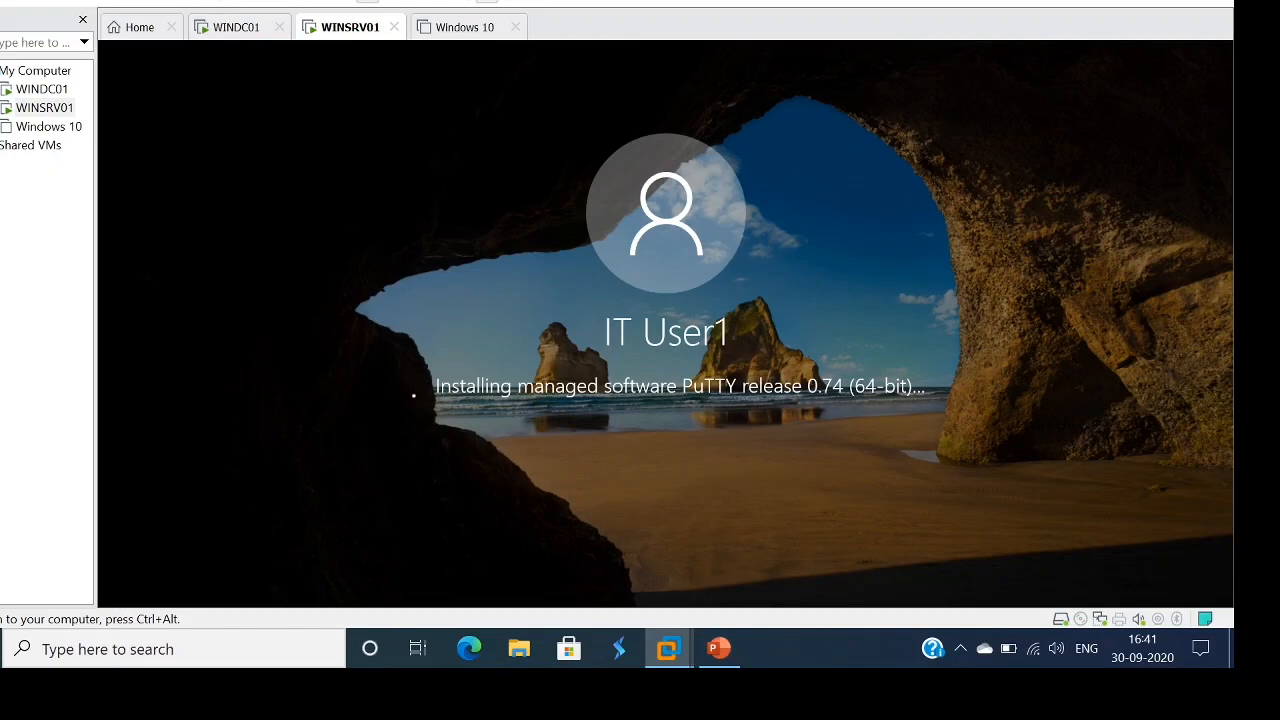
- Let PuTTY 0.74 (64-bit) install during WINSRV01 logon, then switch back to the WINDC01 console
key(ctrl+alt)
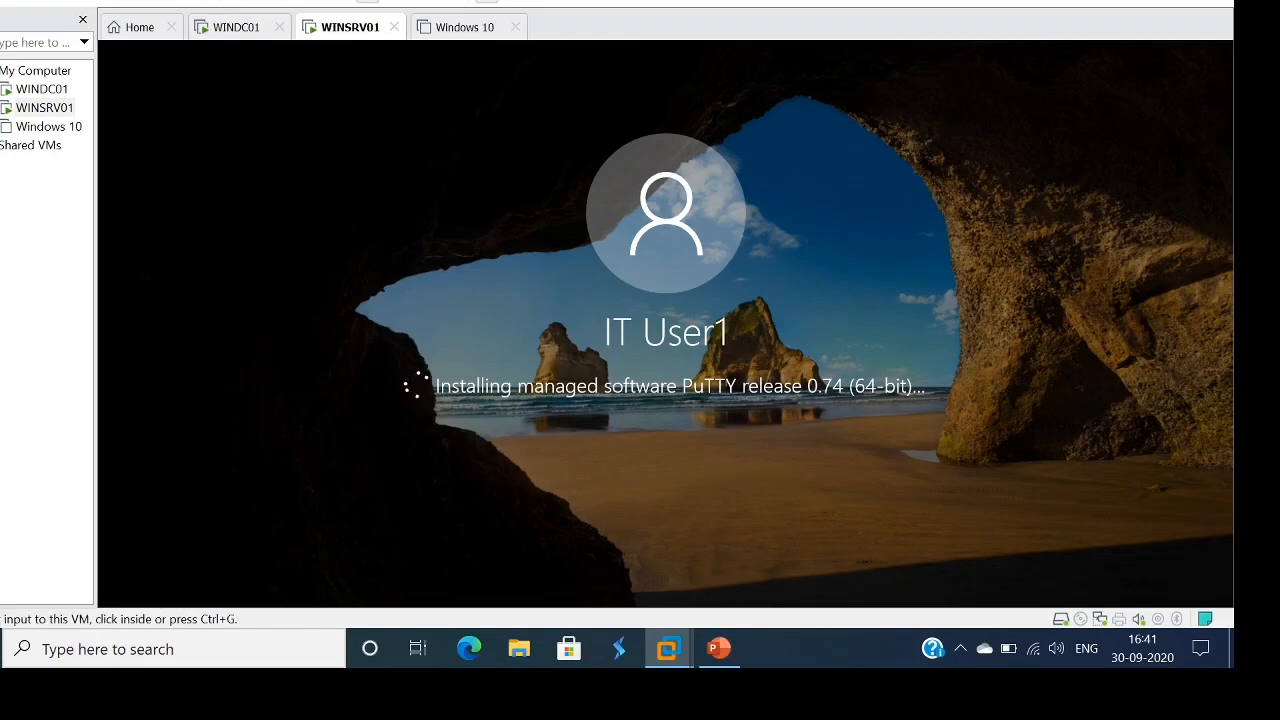
key(ctrl+g)
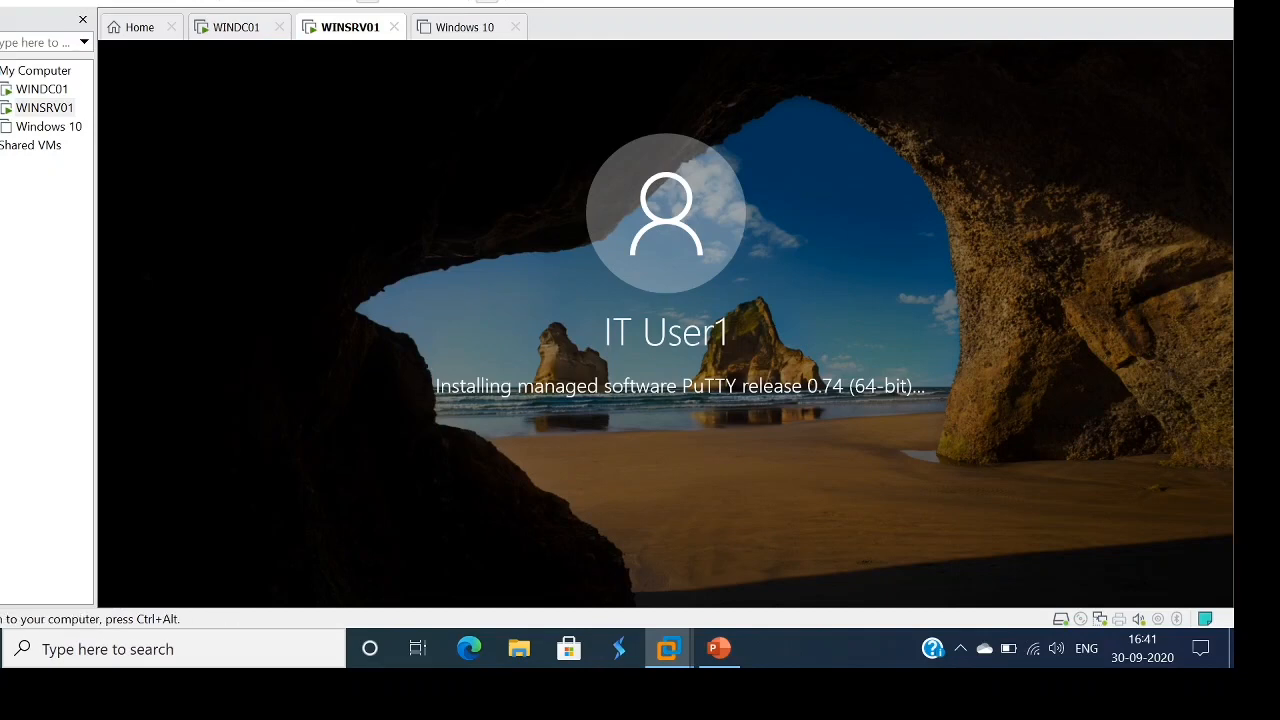
key(ctrl+alt)
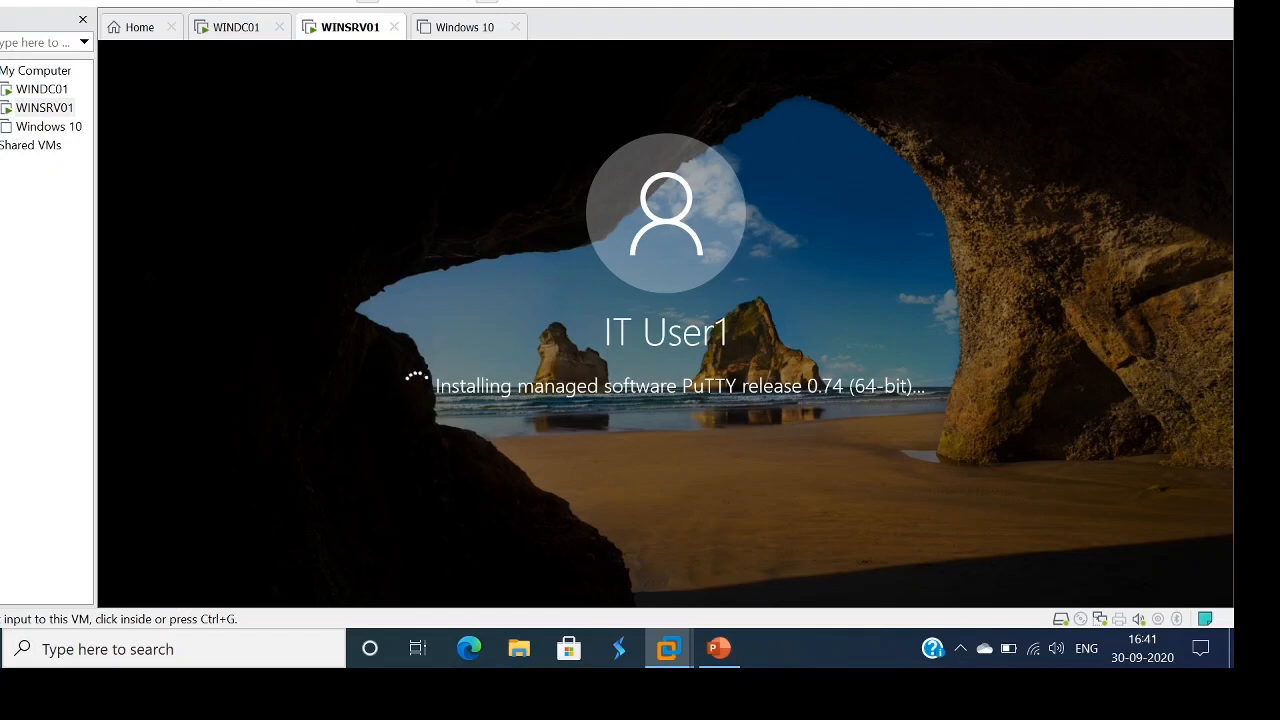
click(55, 90)
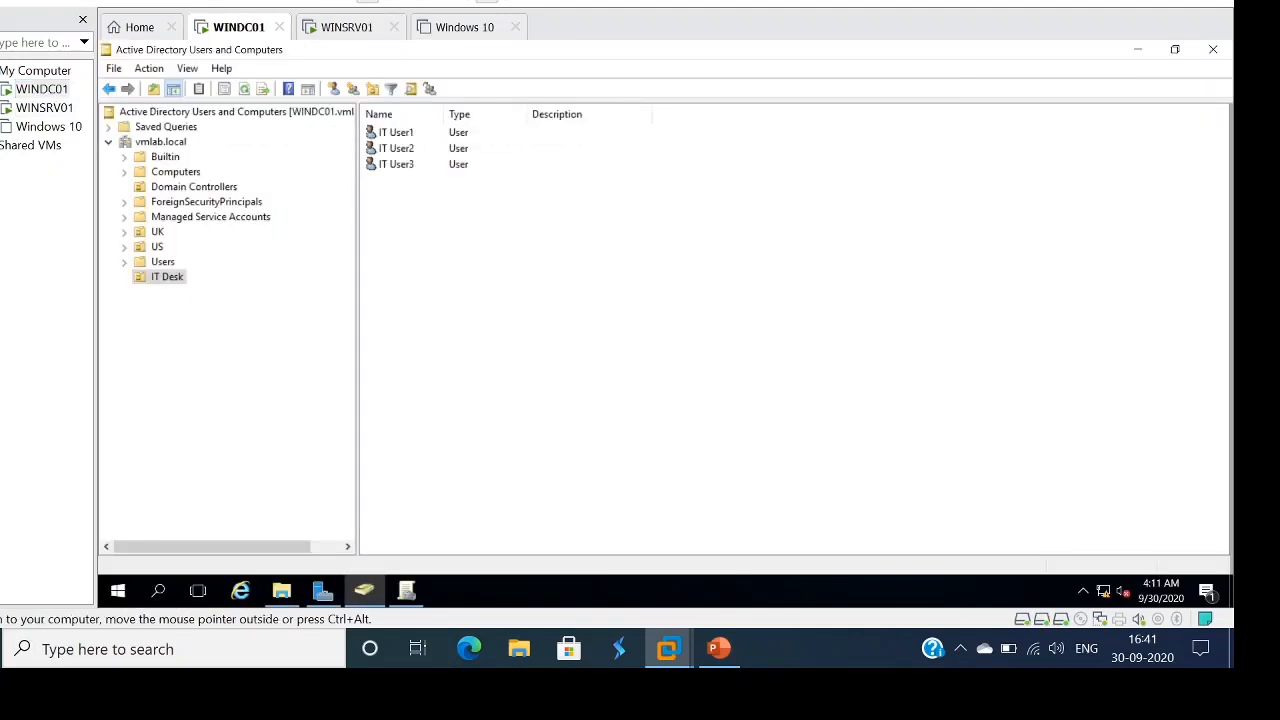
- Close ADUC, run 'gpupdate /force' in a WINDC01 command prompt, then view WINSRV01's desktop
click(1213, 49)
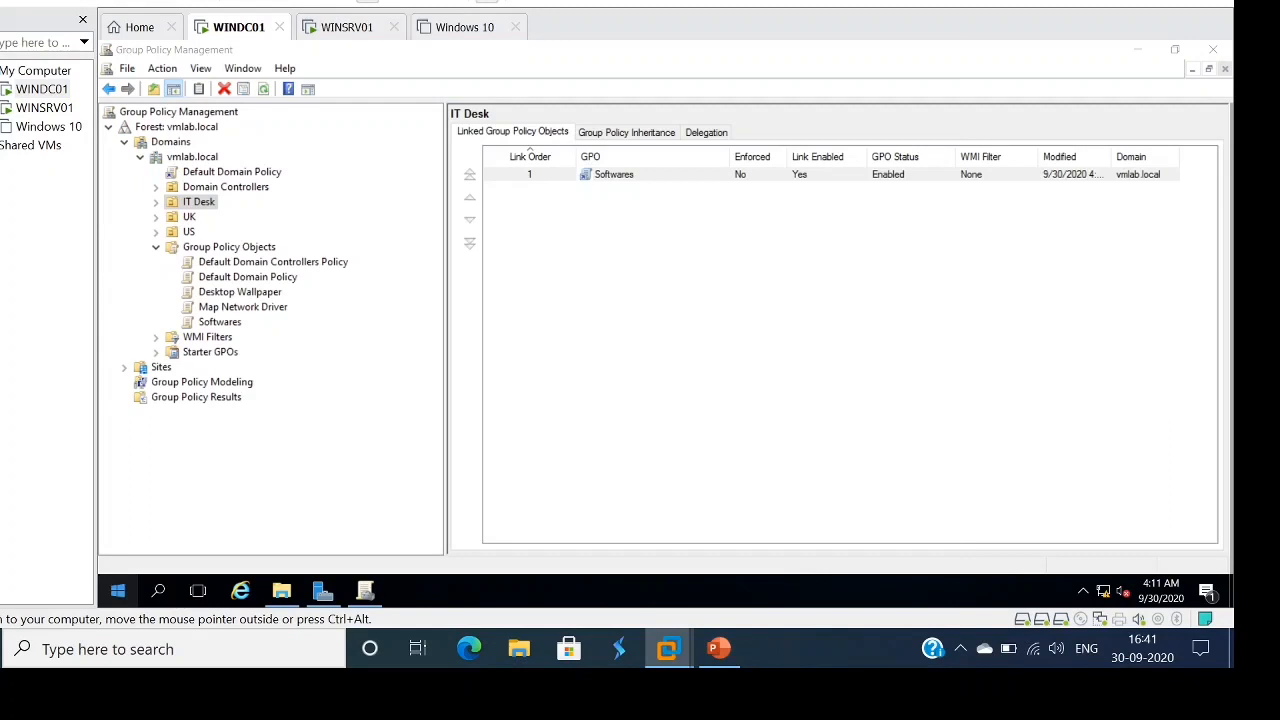
right_click(117, 591)
click(156, 507)
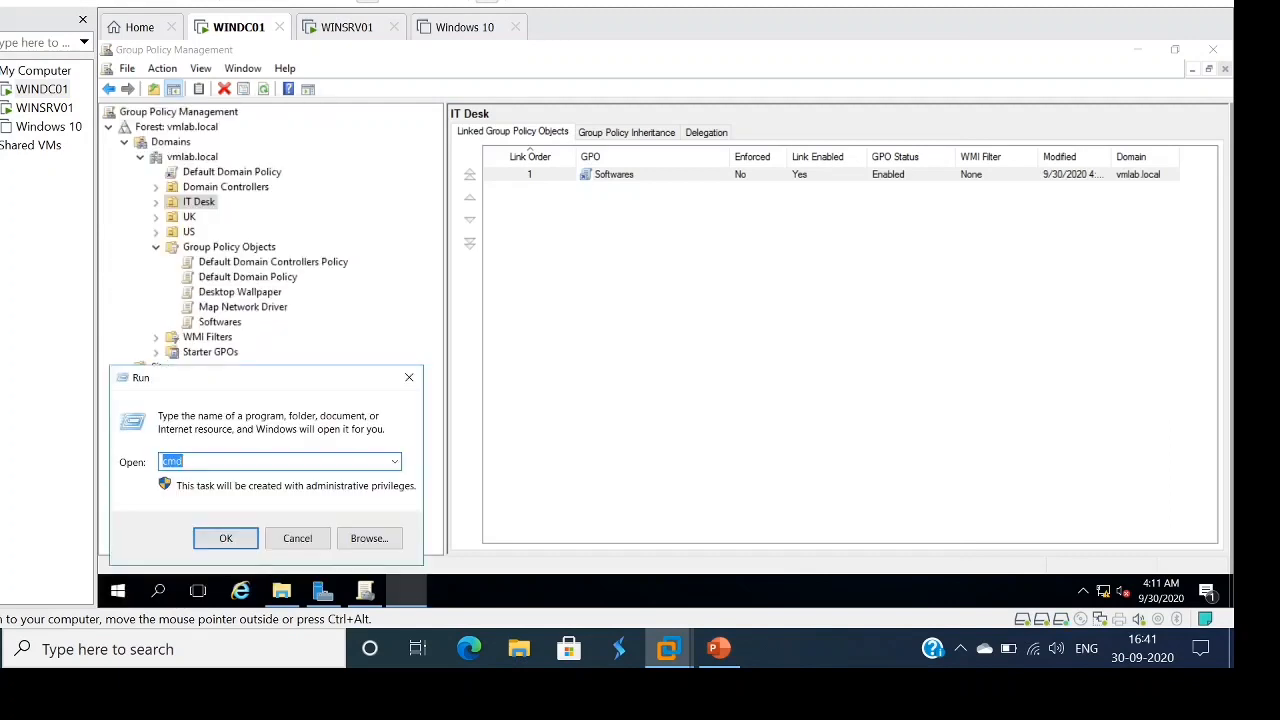
key(Return)
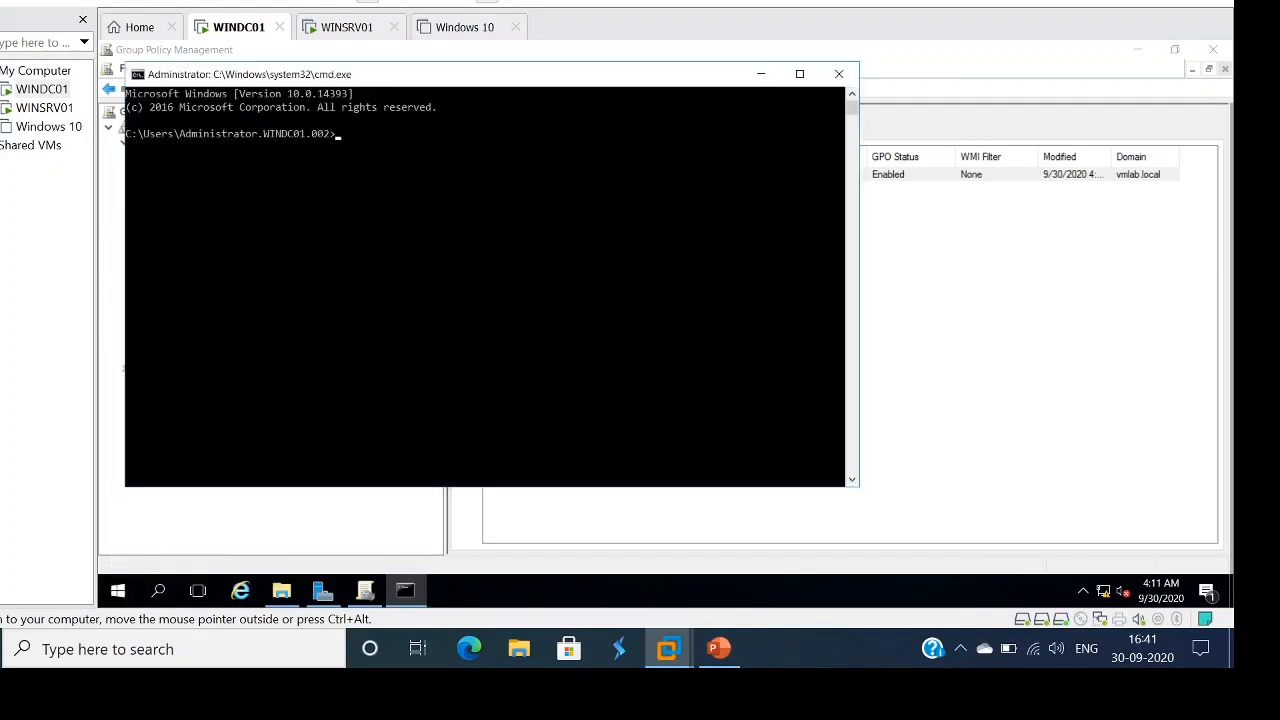
text(gpupdate /force)
key(Return)
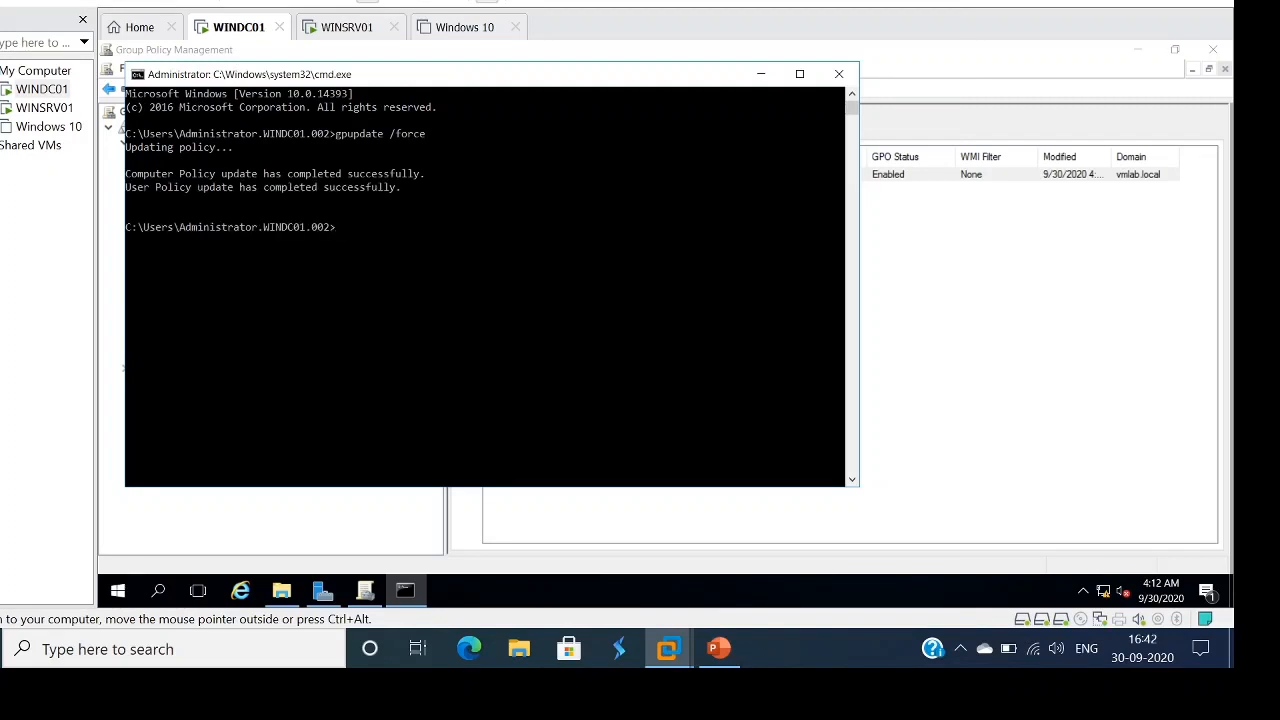
click(44, 107)
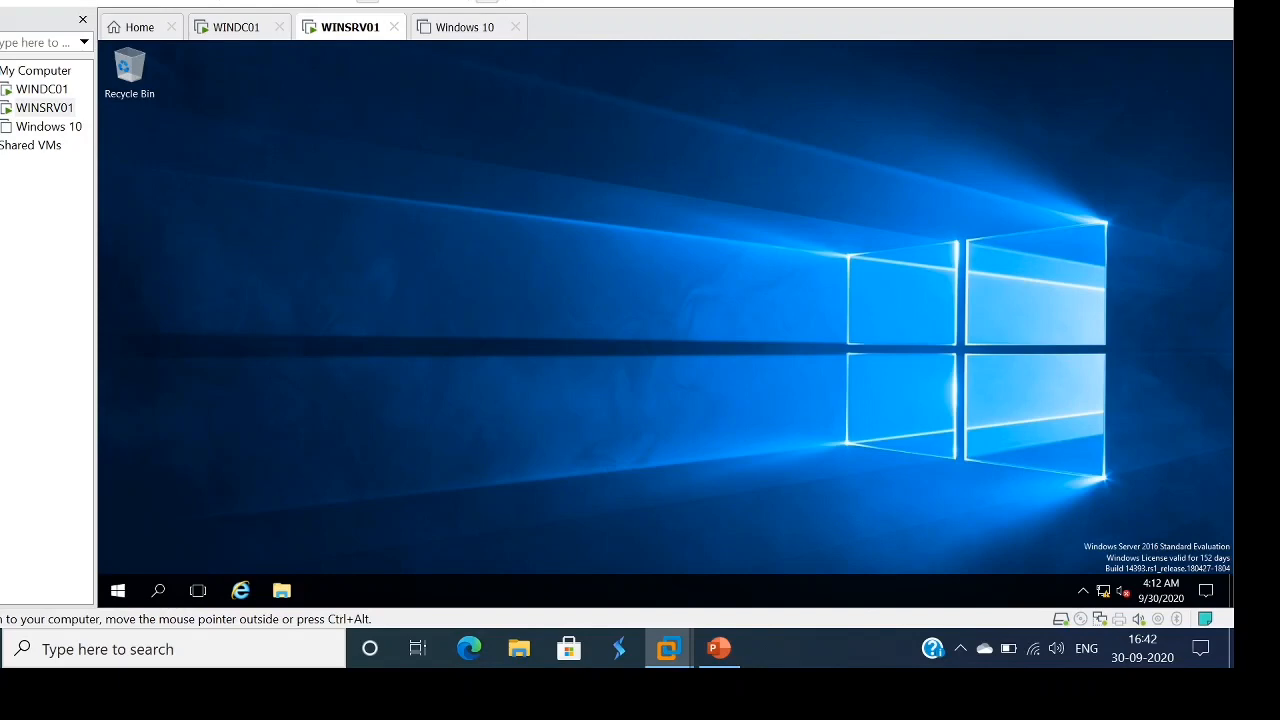
right_click(736, 338)
click(780, 387)
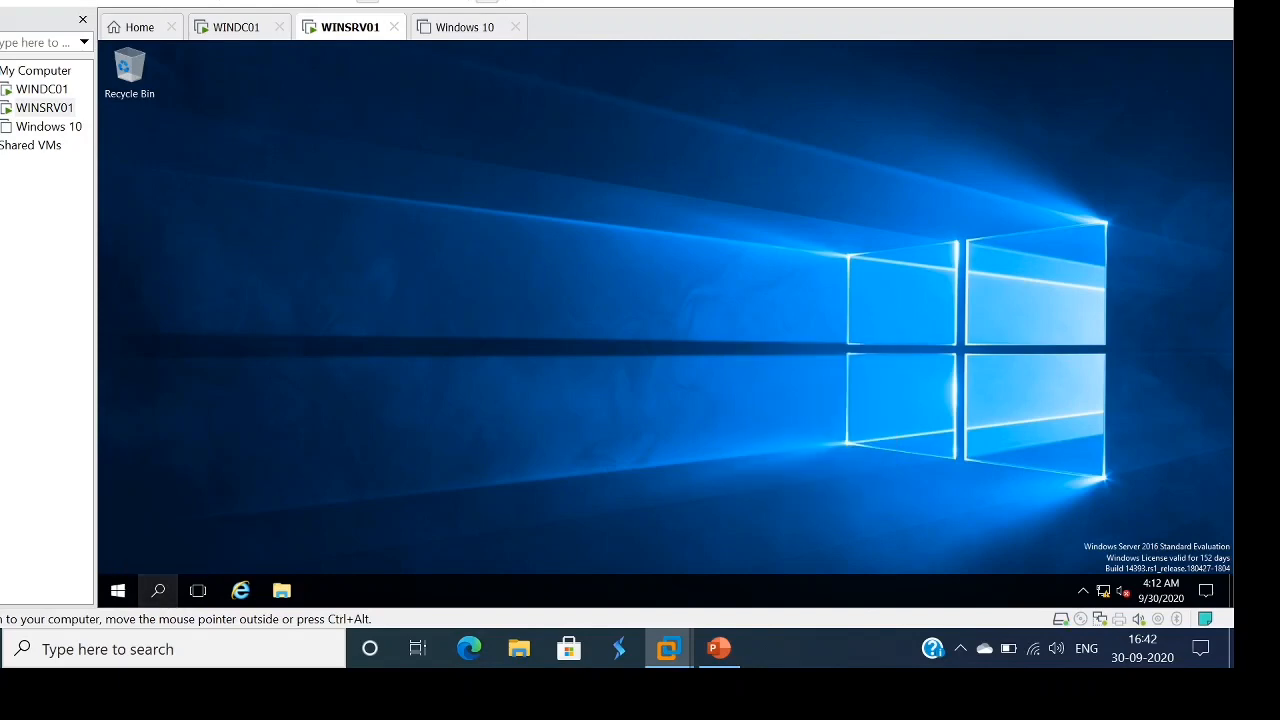
click(158, 590)
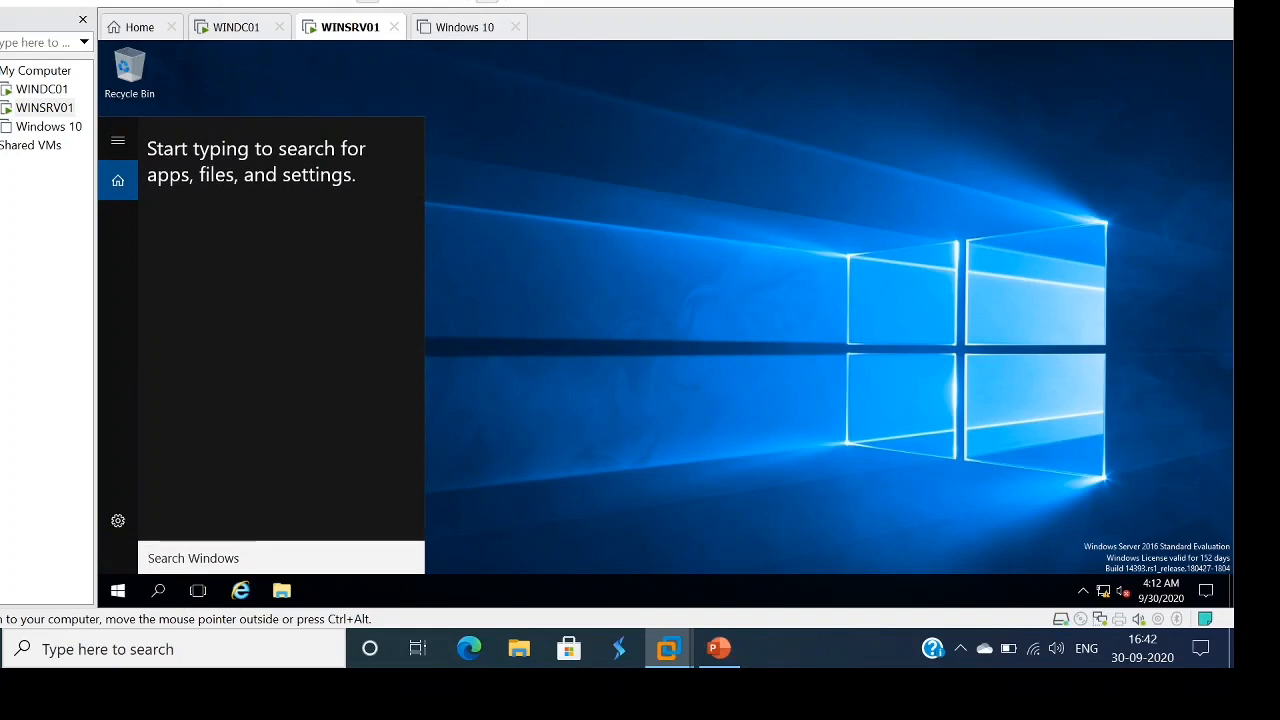
text(putt)
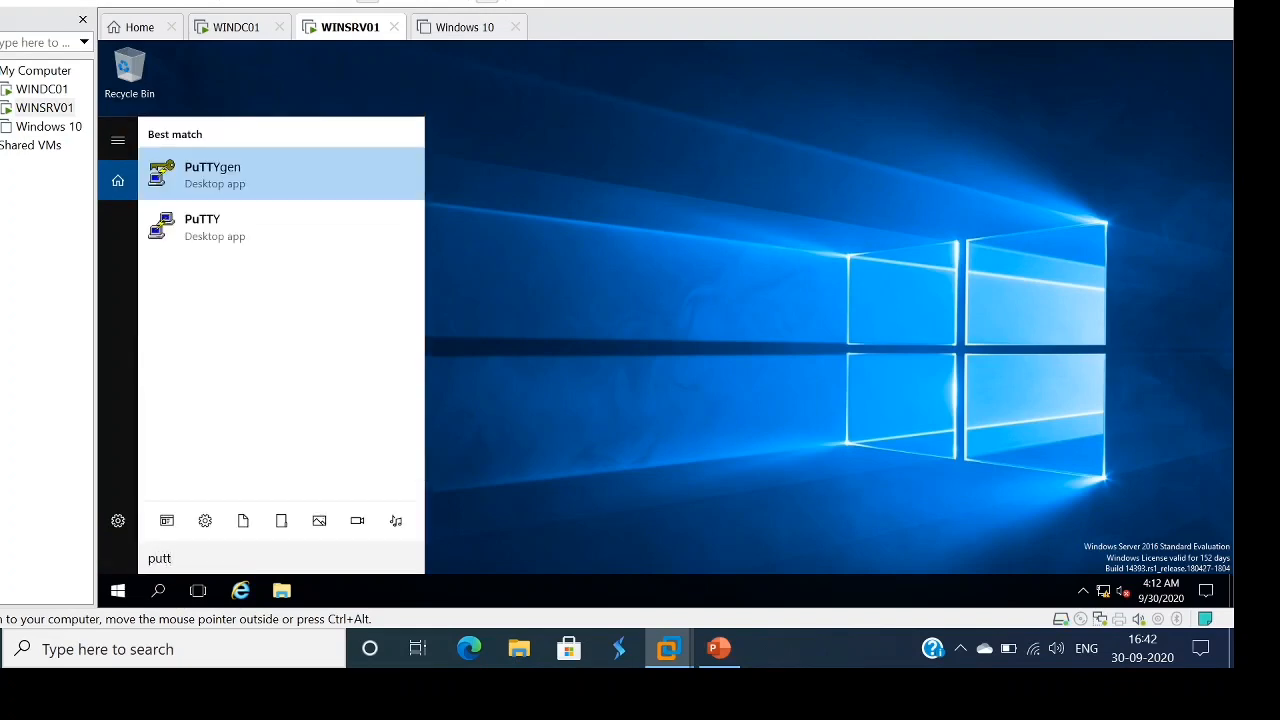
click(202, 227)
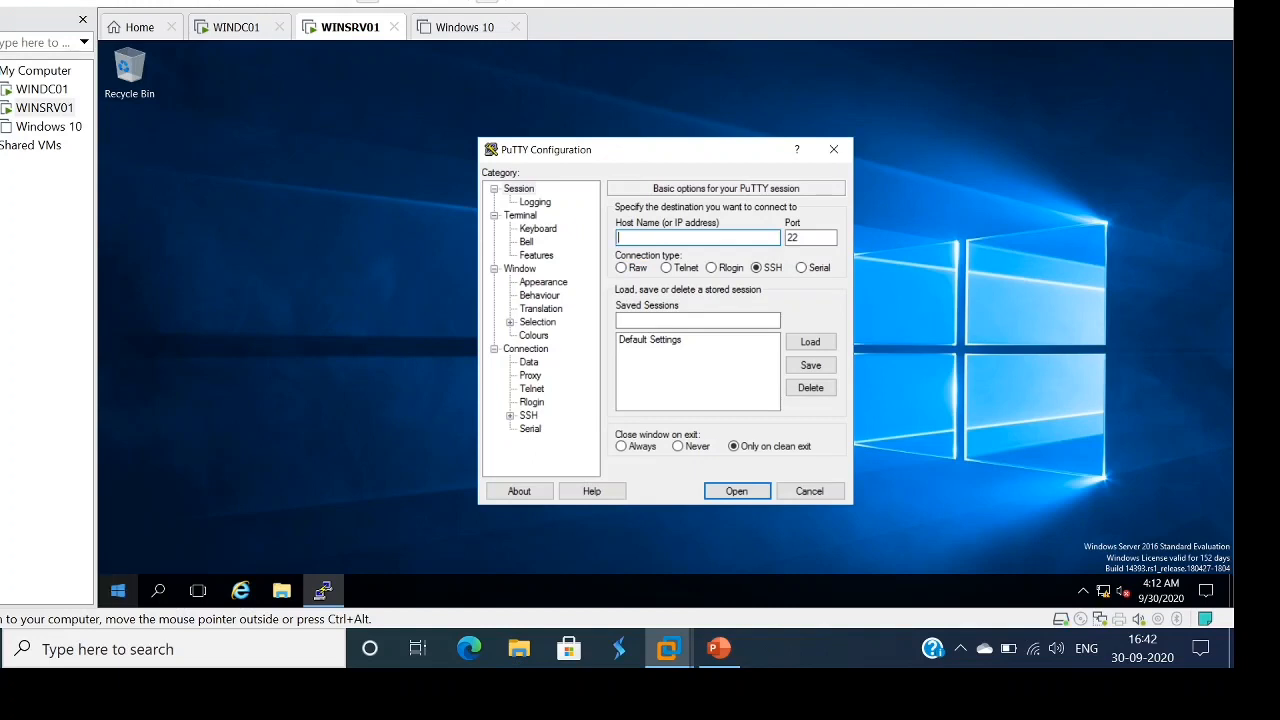
right_click(117, 591)
click(157, 504)
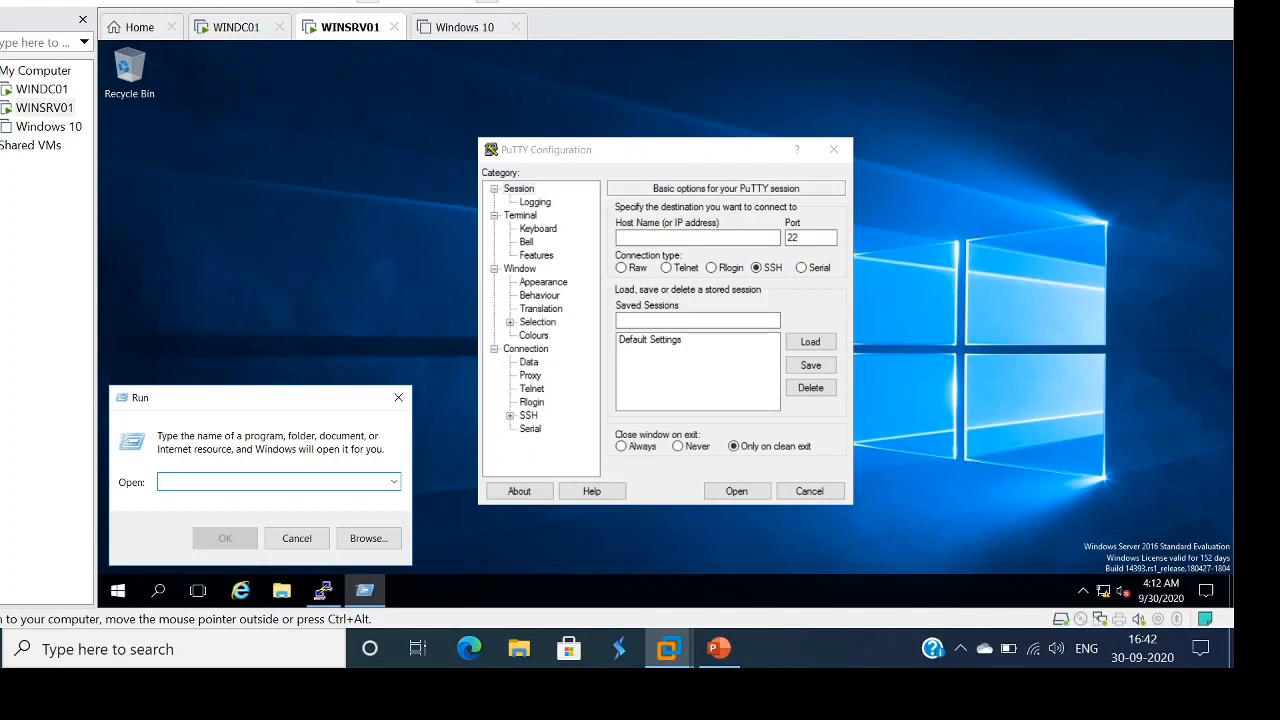
text(appwiz)
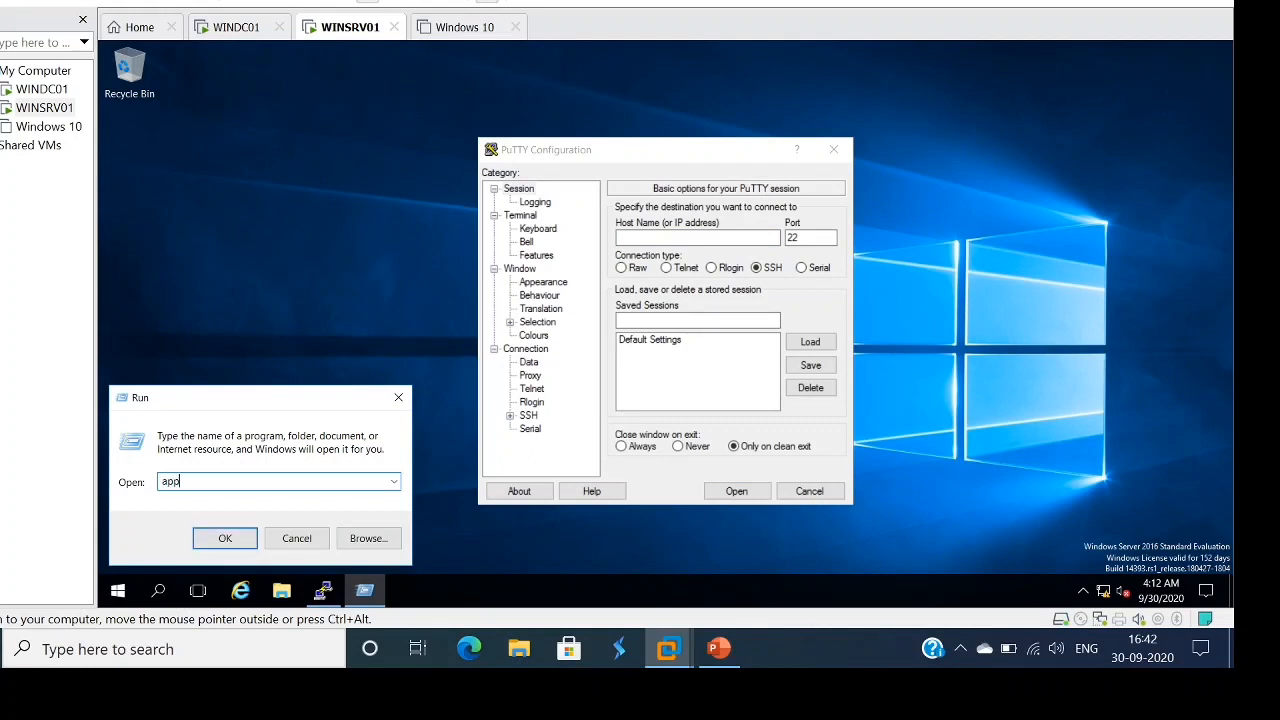
text(.cpl)
key(Return)
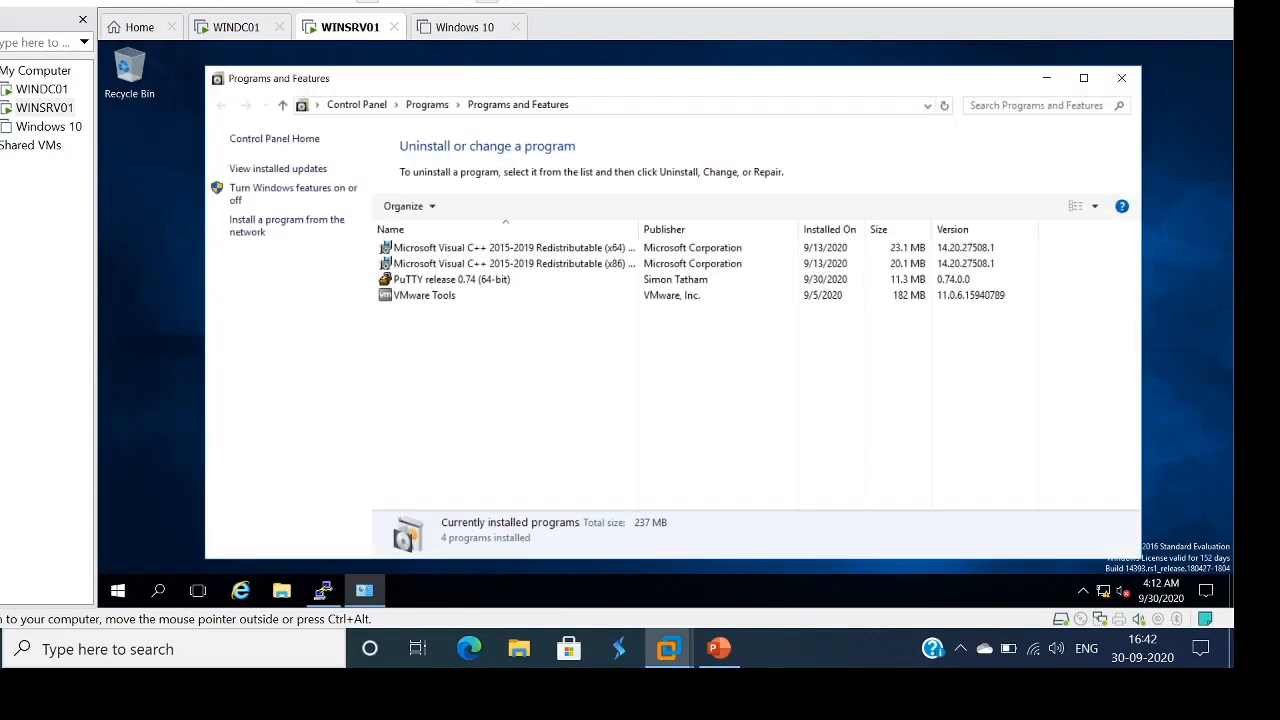
click(452, 280)
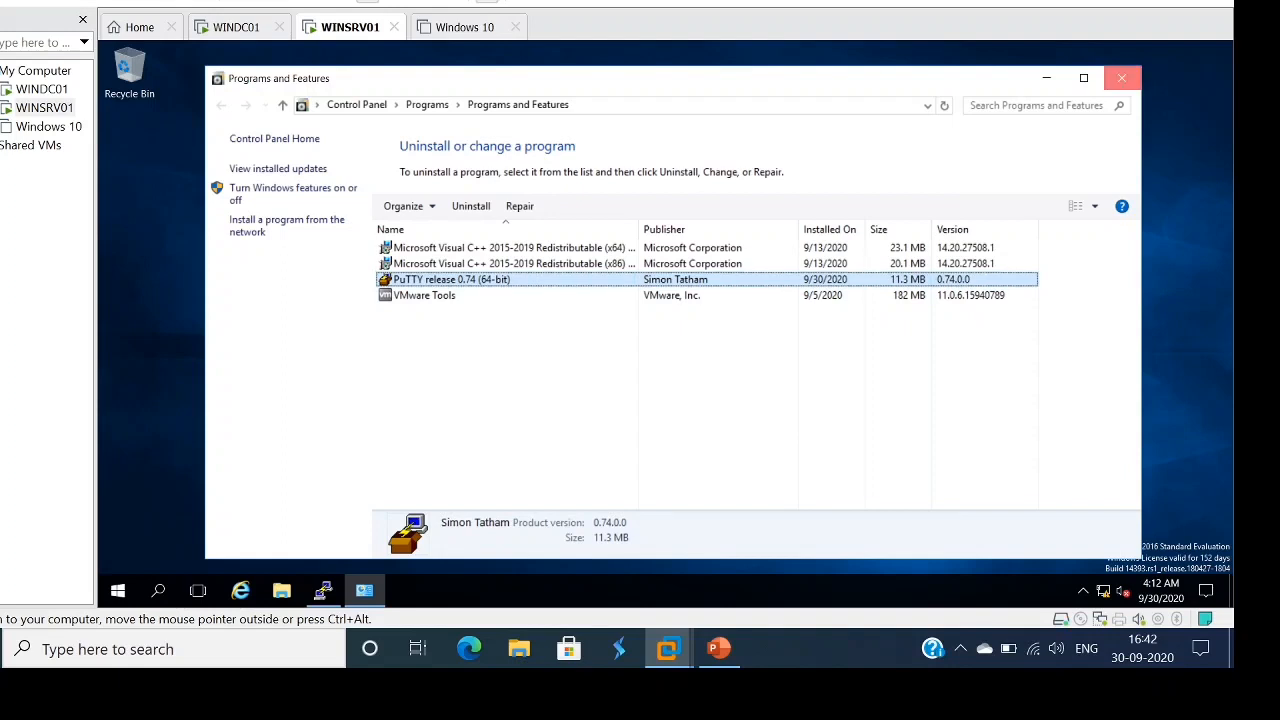
click(1121, 78)
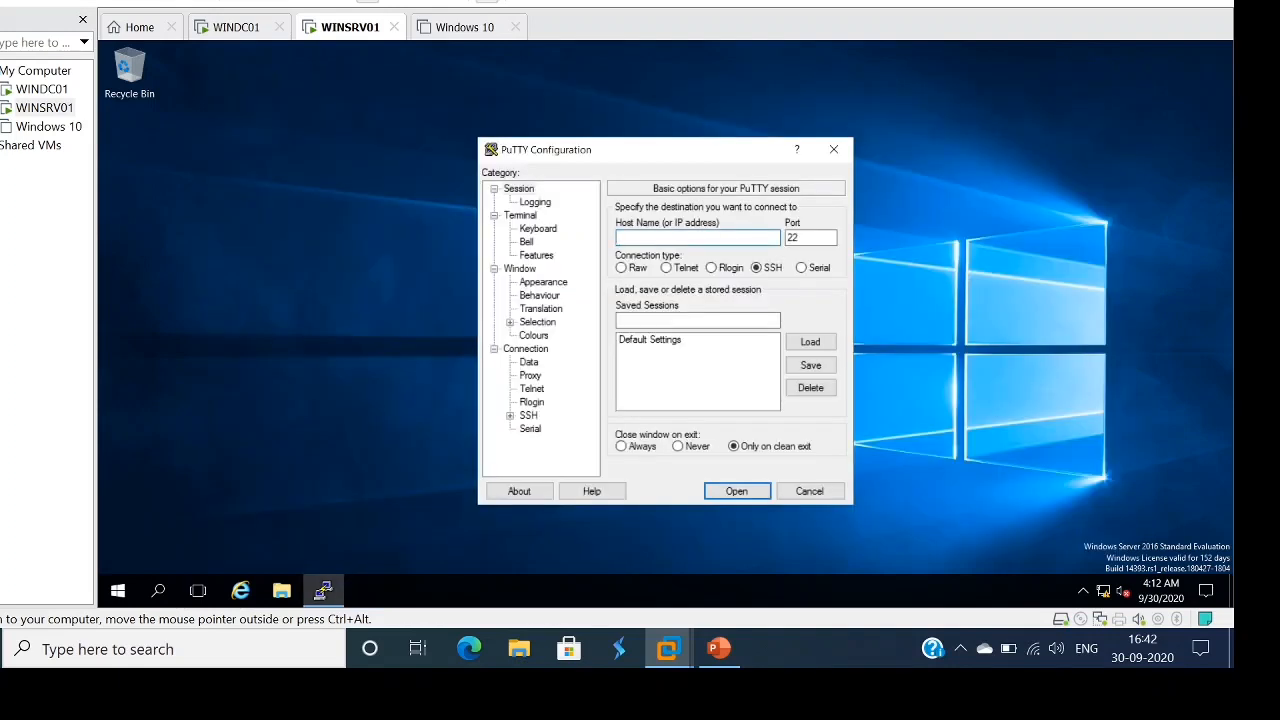
click(833, 149)
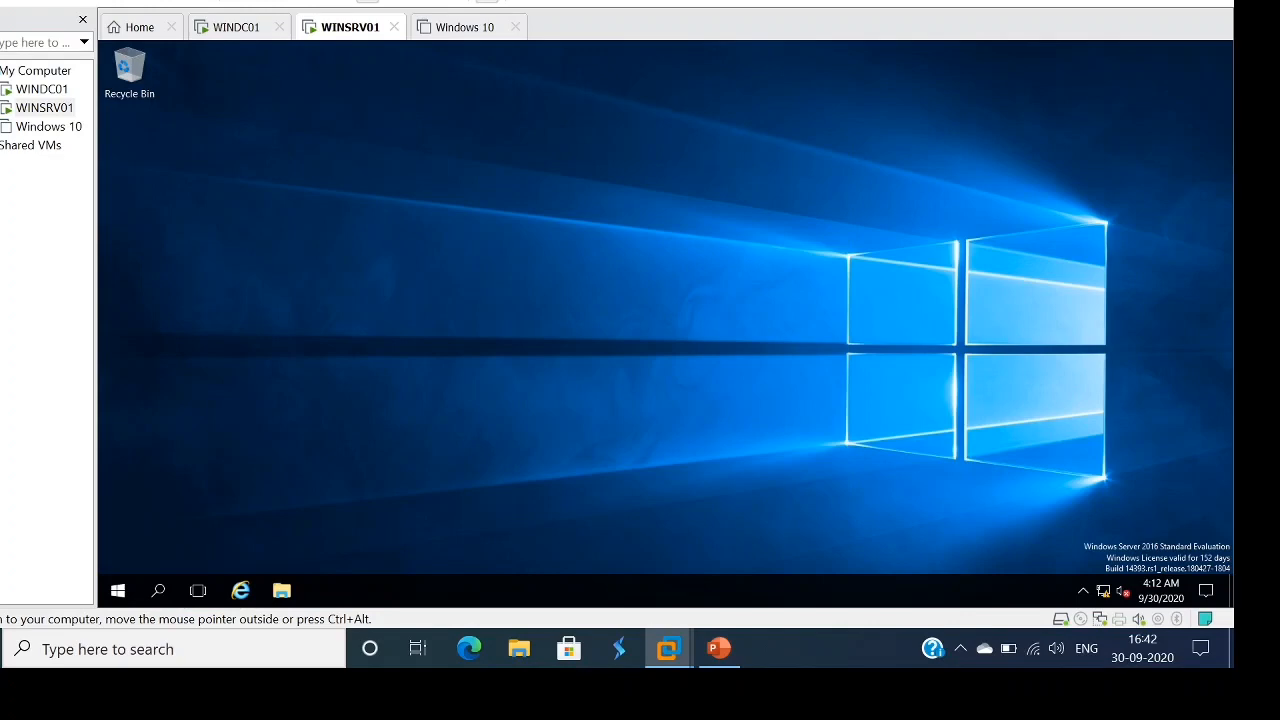